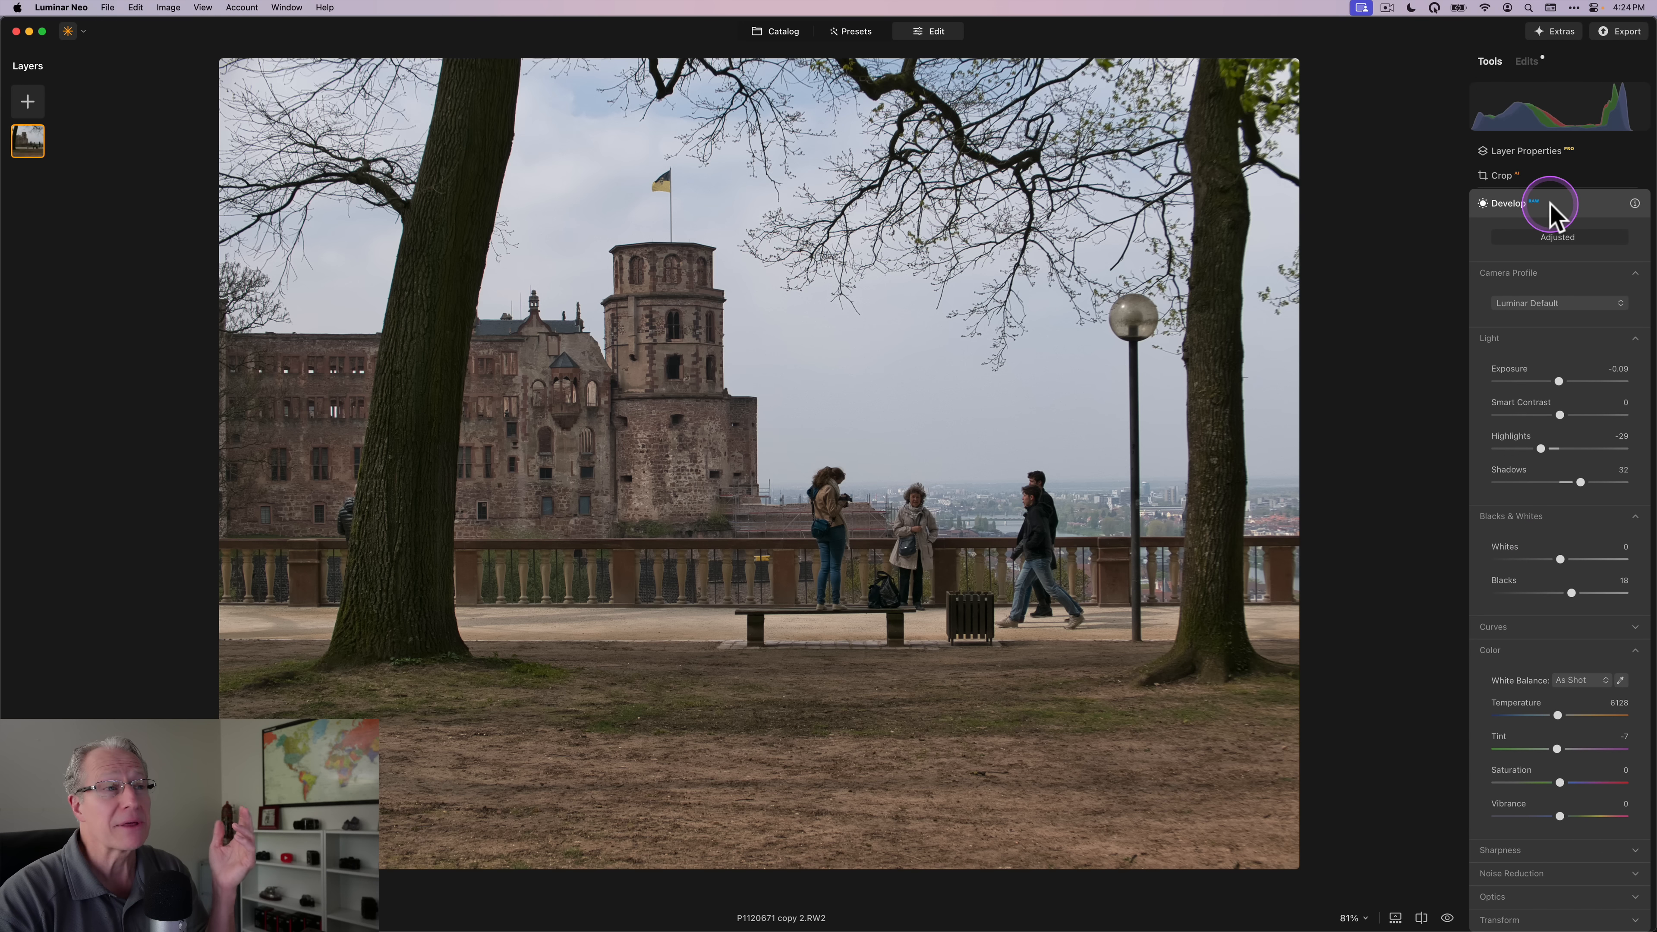
Using Supercontrast on the castle photo, set highlights contrast to 19, midtones contrast to 24 and shadows contrast to 25.
left_click(1552, 206)
left_click(1523, 412)
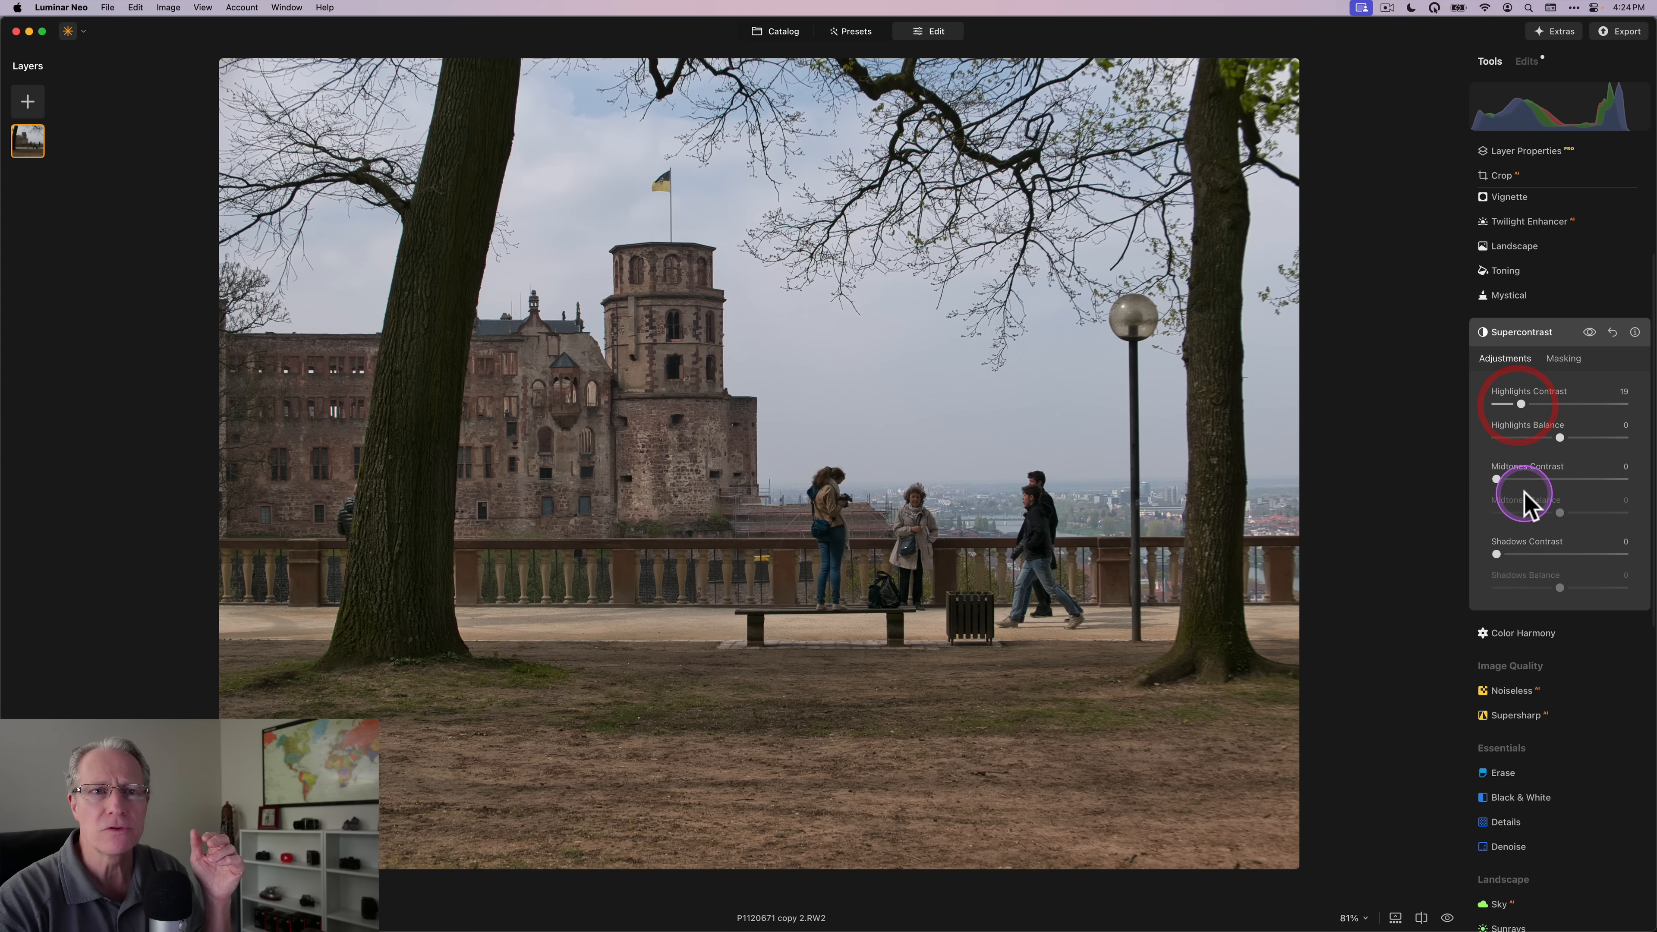
left_click(1526, 479)
left_click(1529, 554)
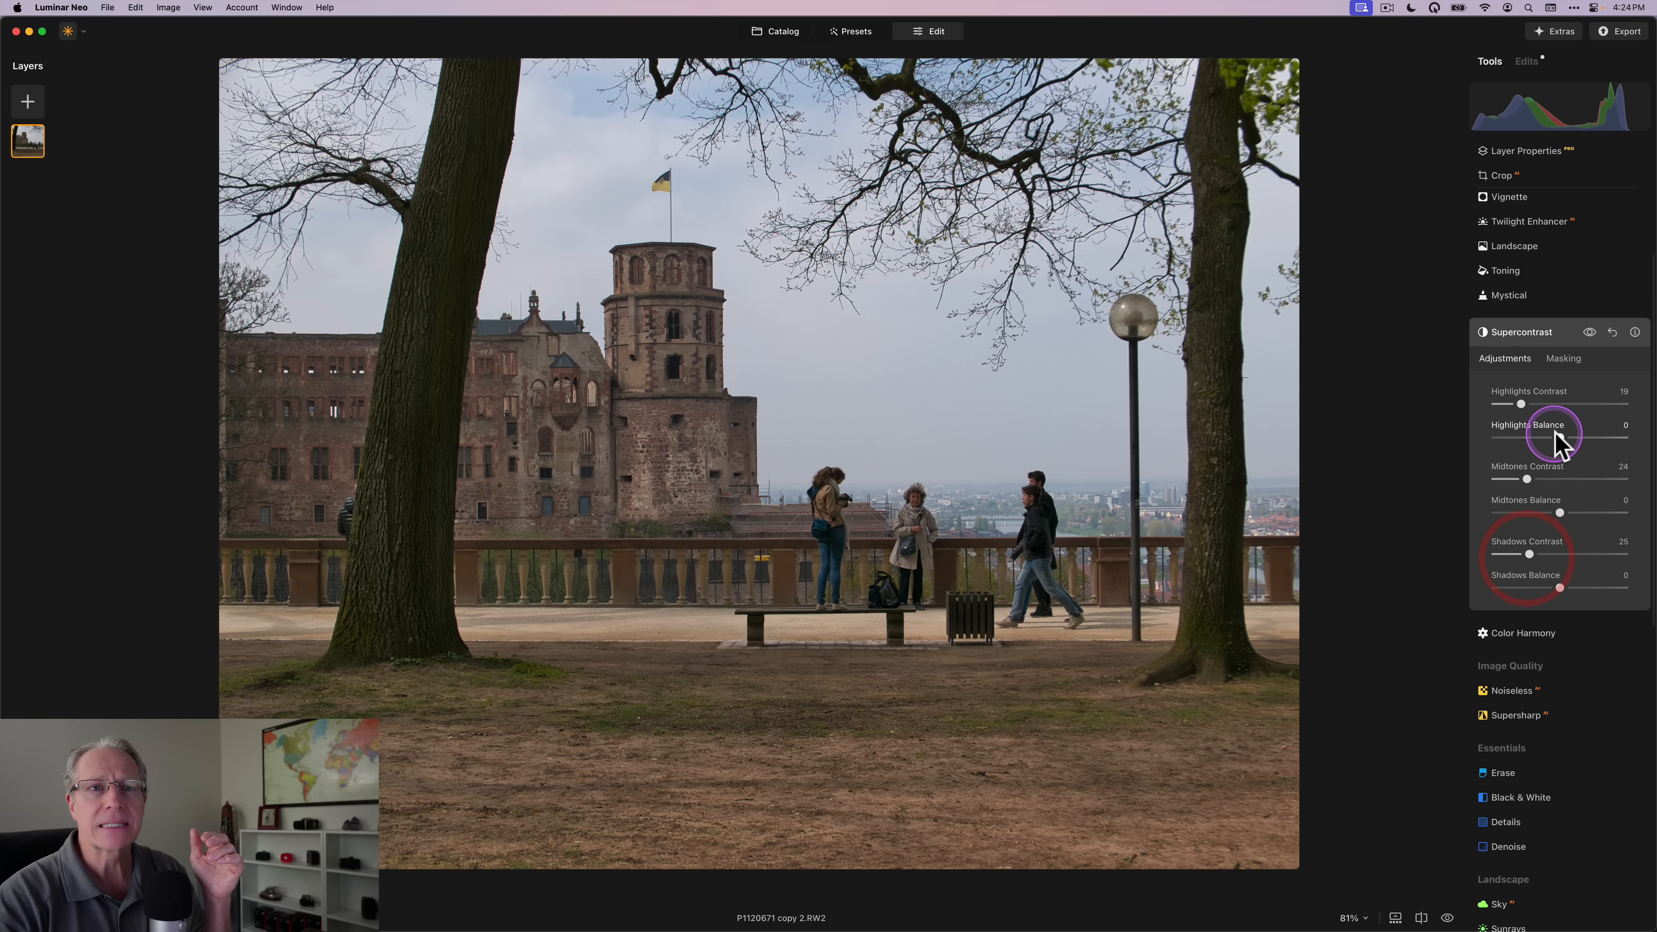
Set Supercontrast highlights balance to -7 and midtones balance to -24, raise the shadows balance, and close the tool.
left_click_drag(1562, 437, 1555, 437)
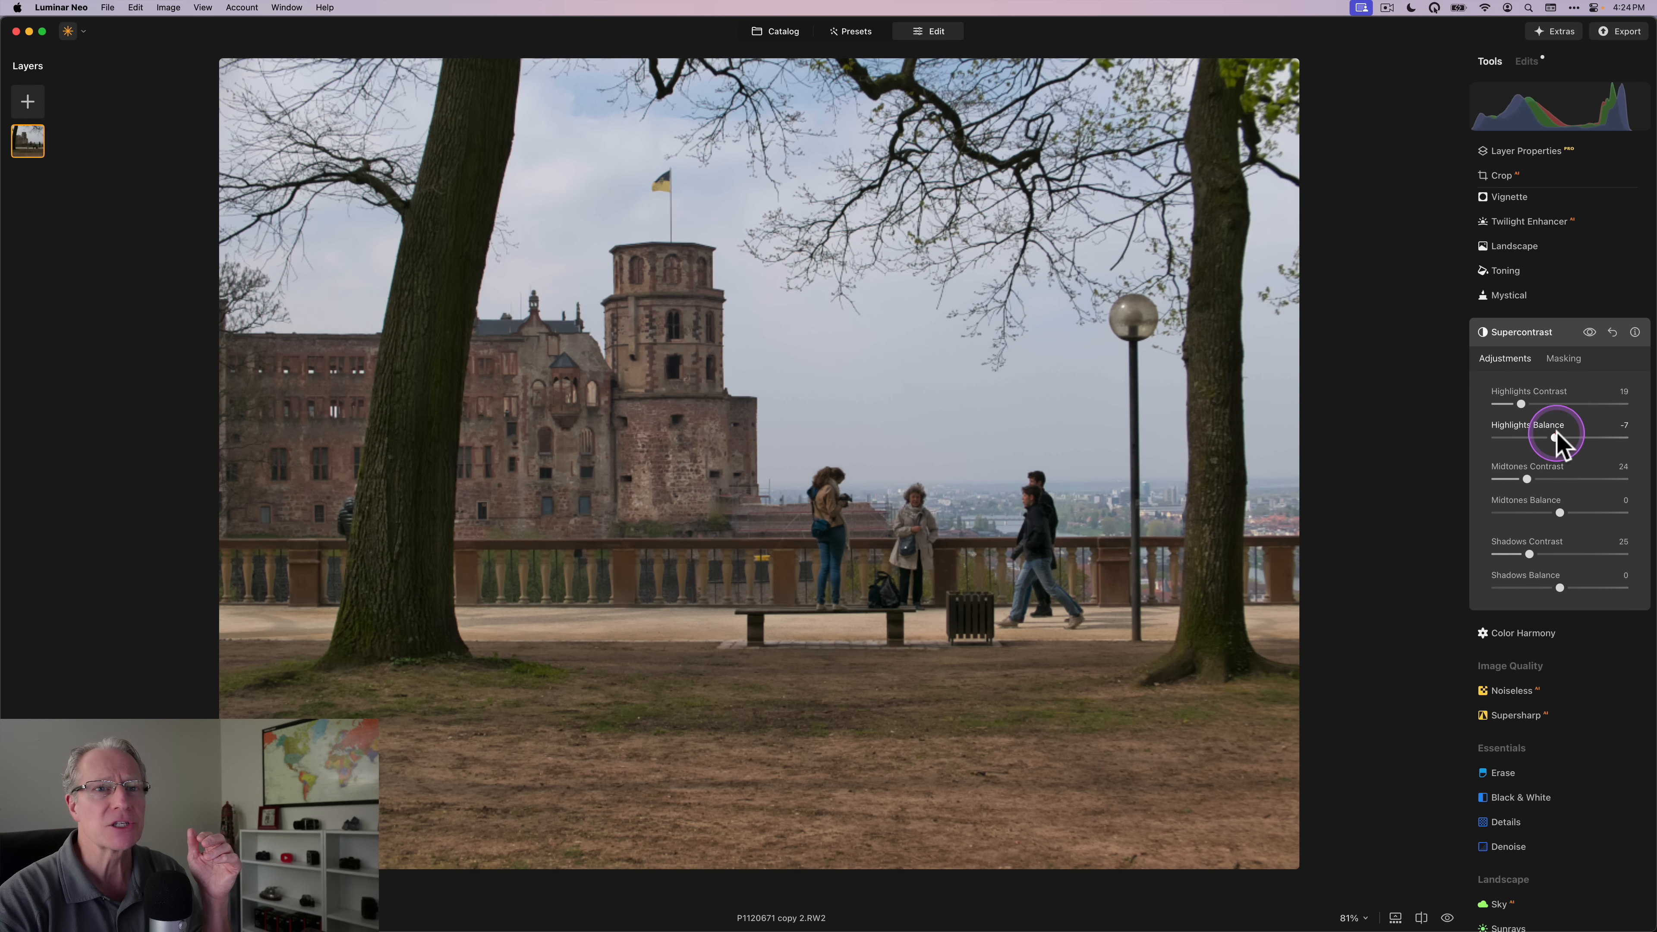
mouse_move(1559, 513)
left_mouse_down()
mouse_move(1538, 516)
mouse_move(1579, 516)
mouse_move(1545, 516)
left_mouse_up()
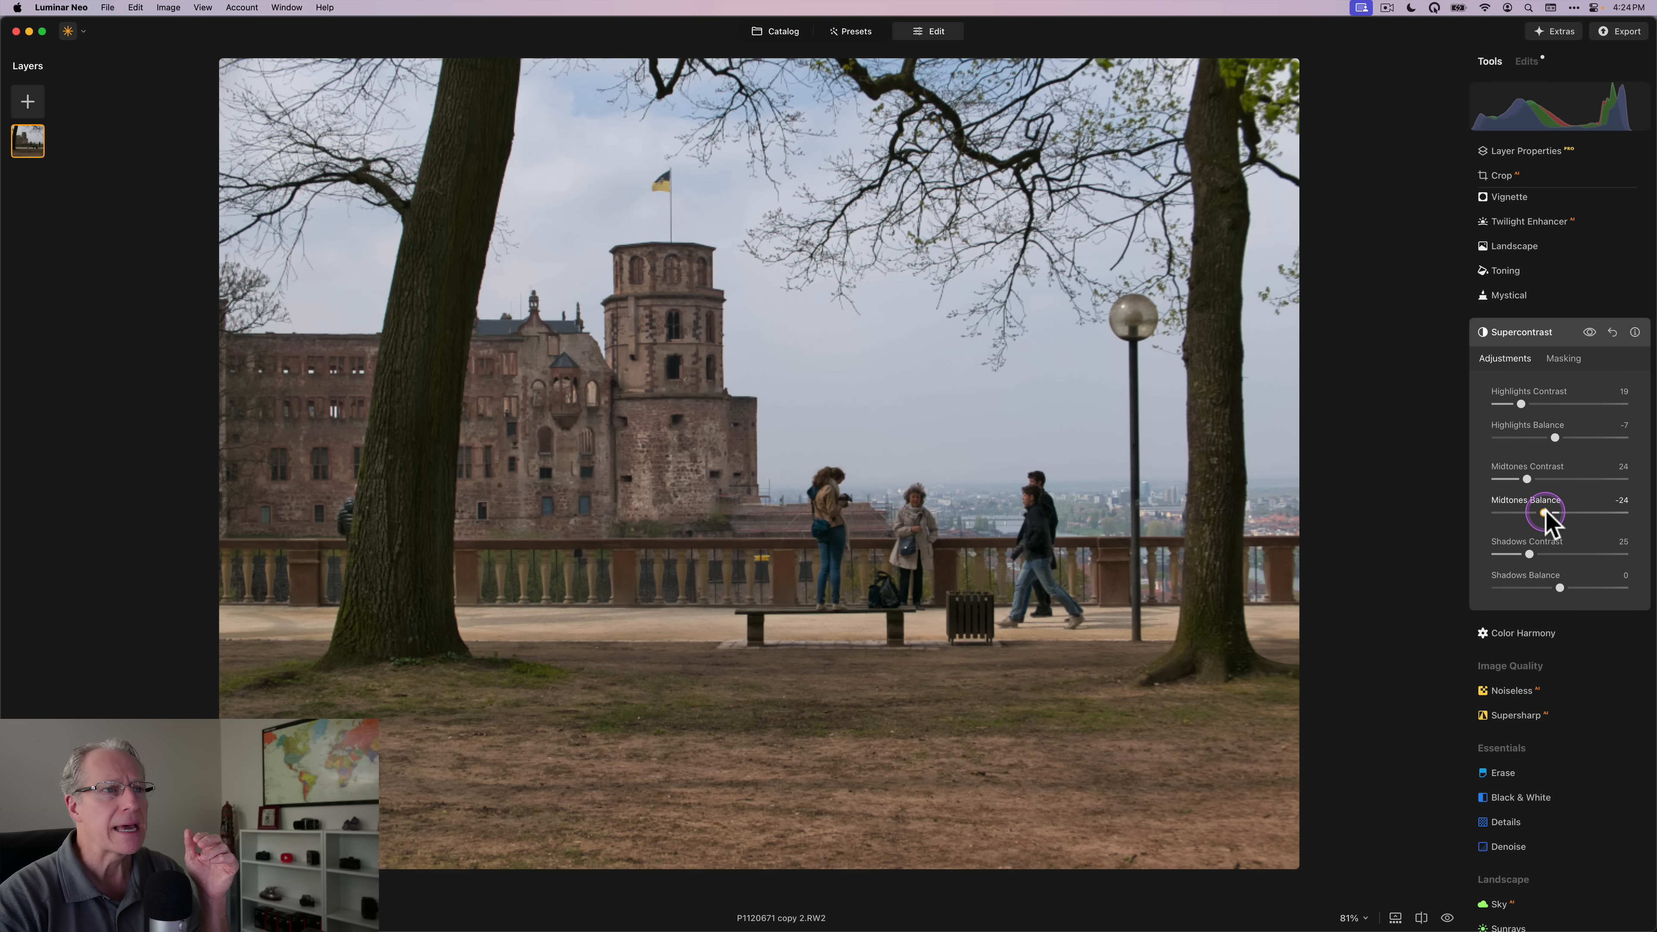
left_click_drag(1560, 587, 1578, 587)
left_click(1522, 332)
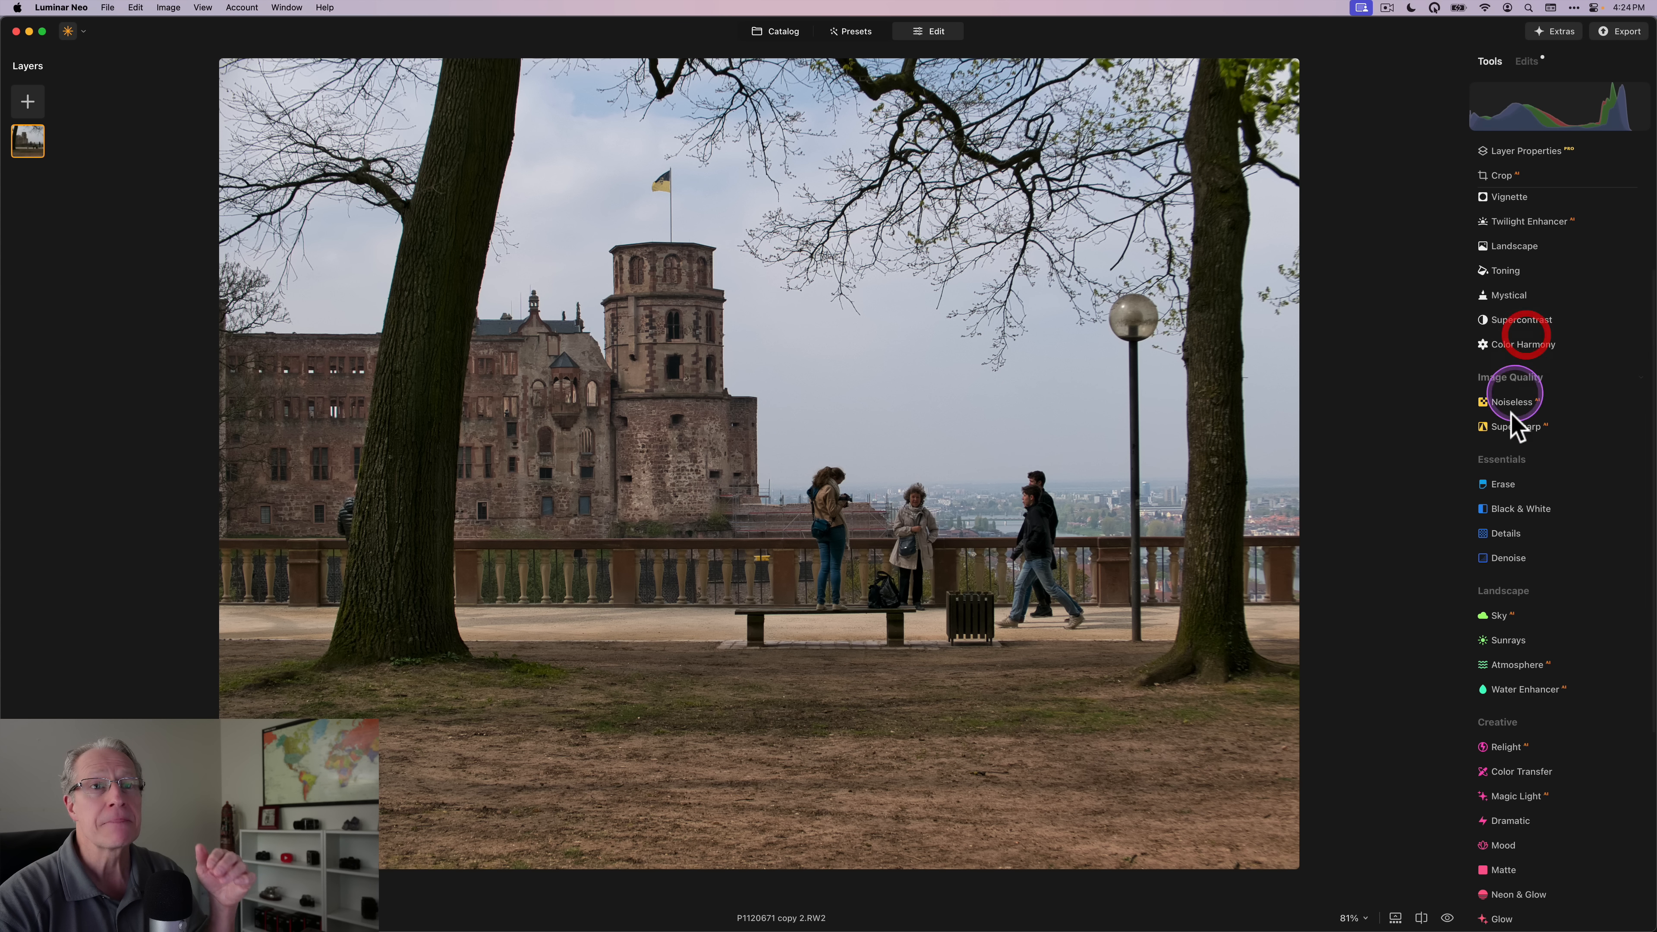
Add Fog to the castle photo with the Atmosphere tool and set its amount to 36.
scroll(1504, 499, "down", 5)
scroll(1501, 500, "down", 1)
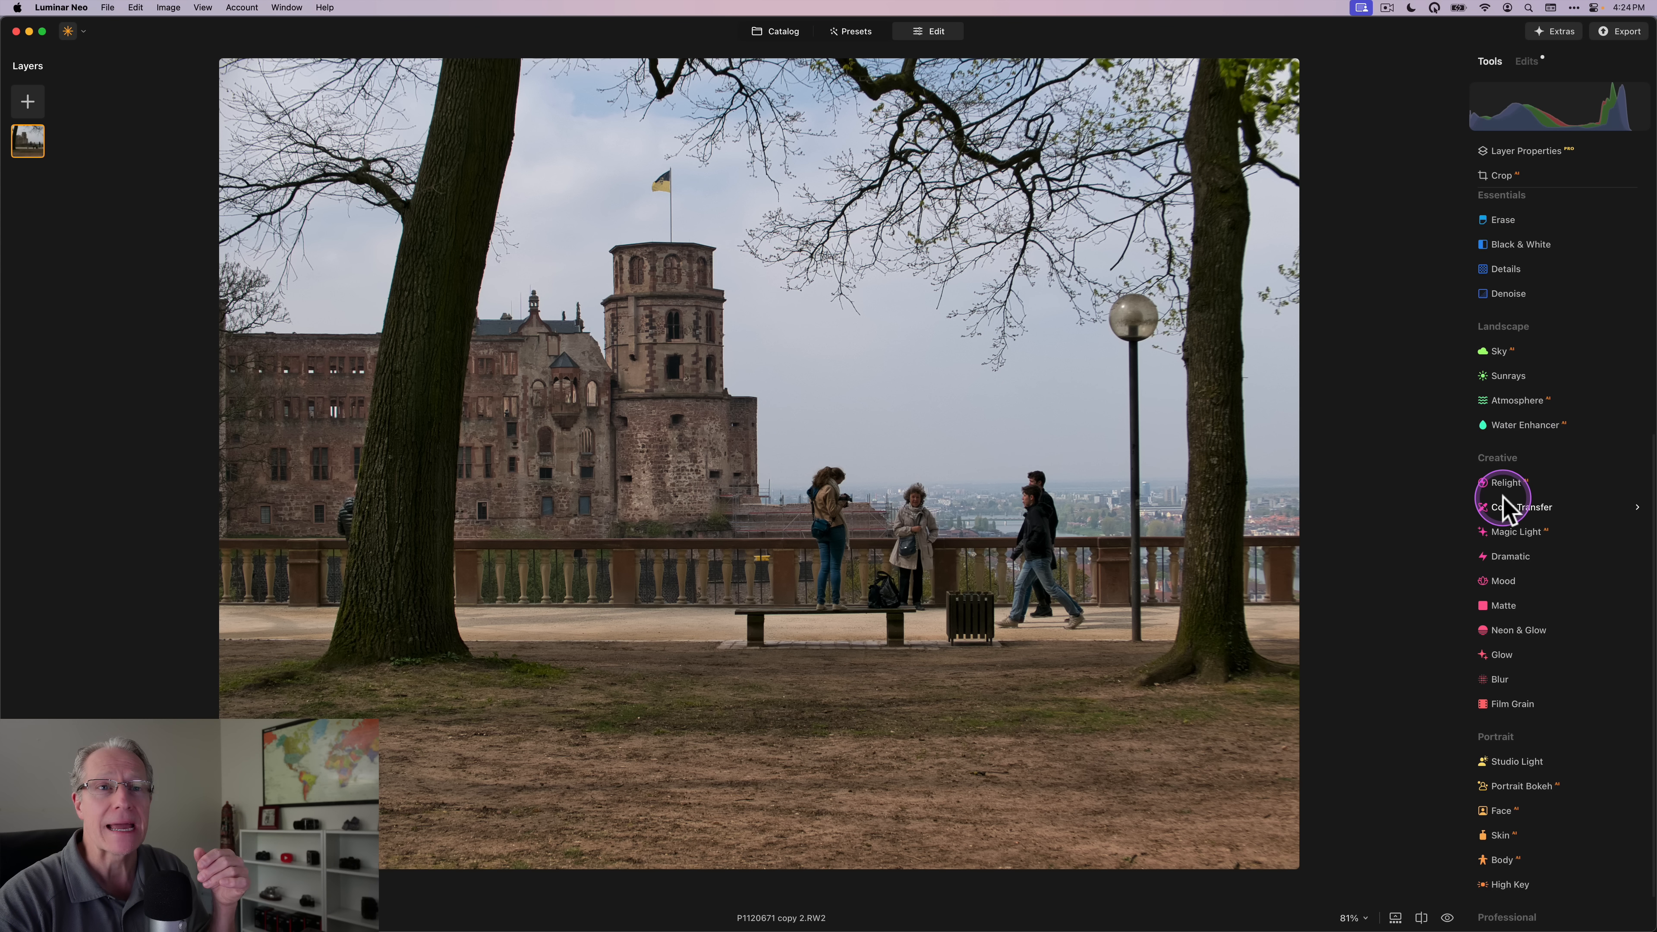
left_click(1528, 404)
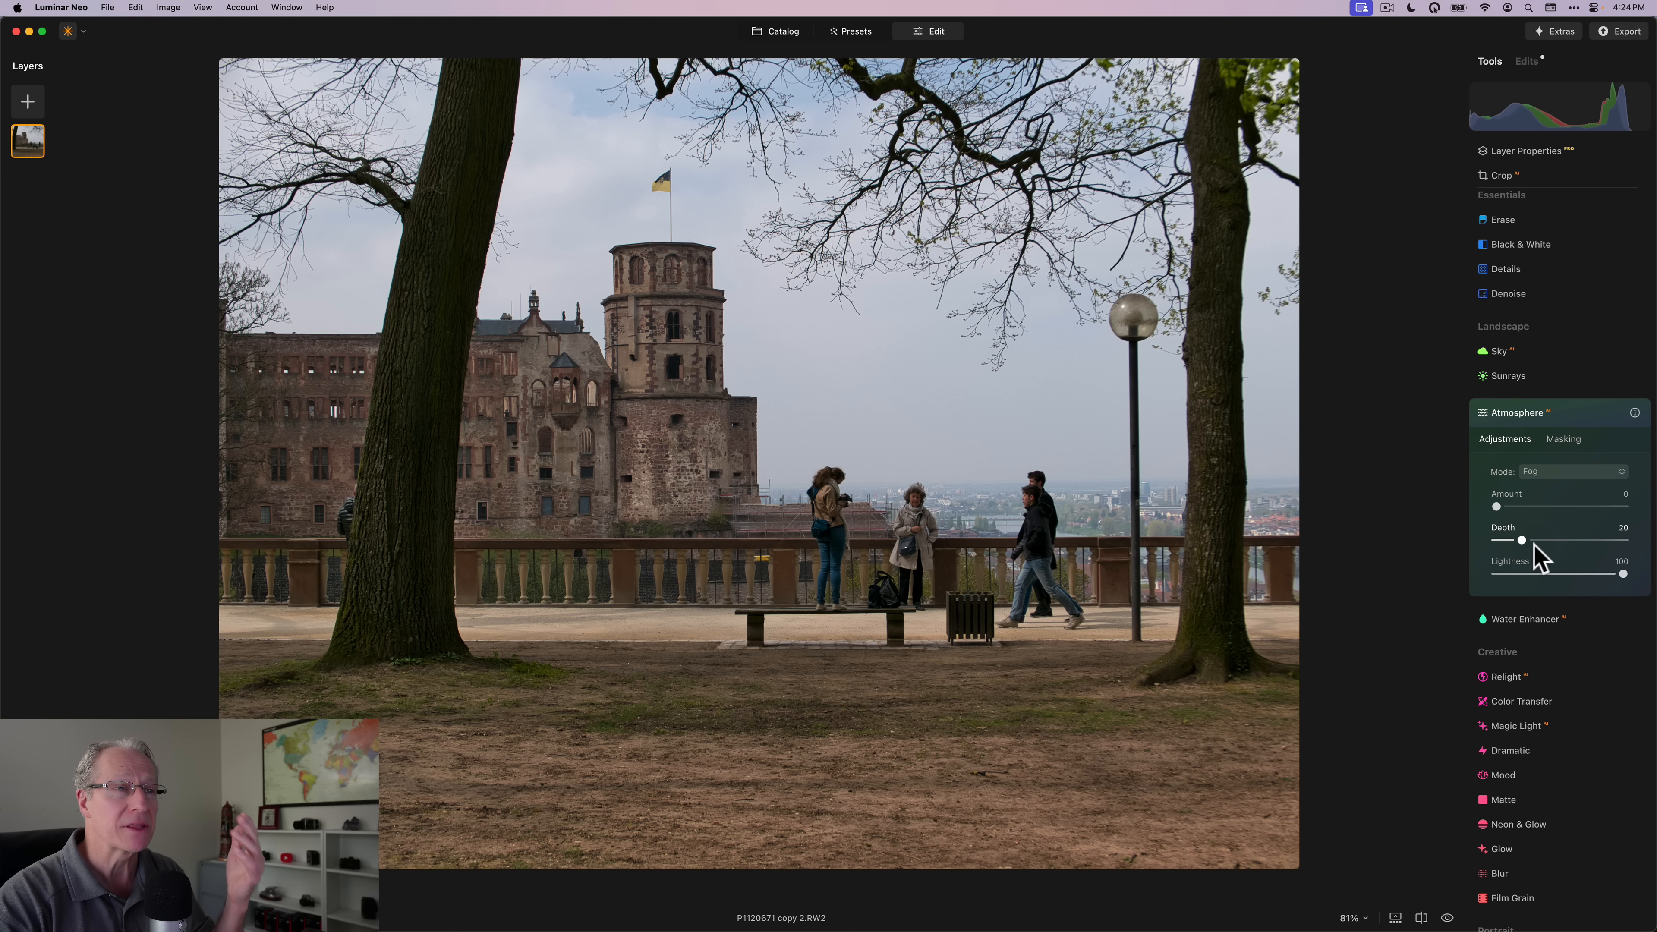
left_click(1495, 506)
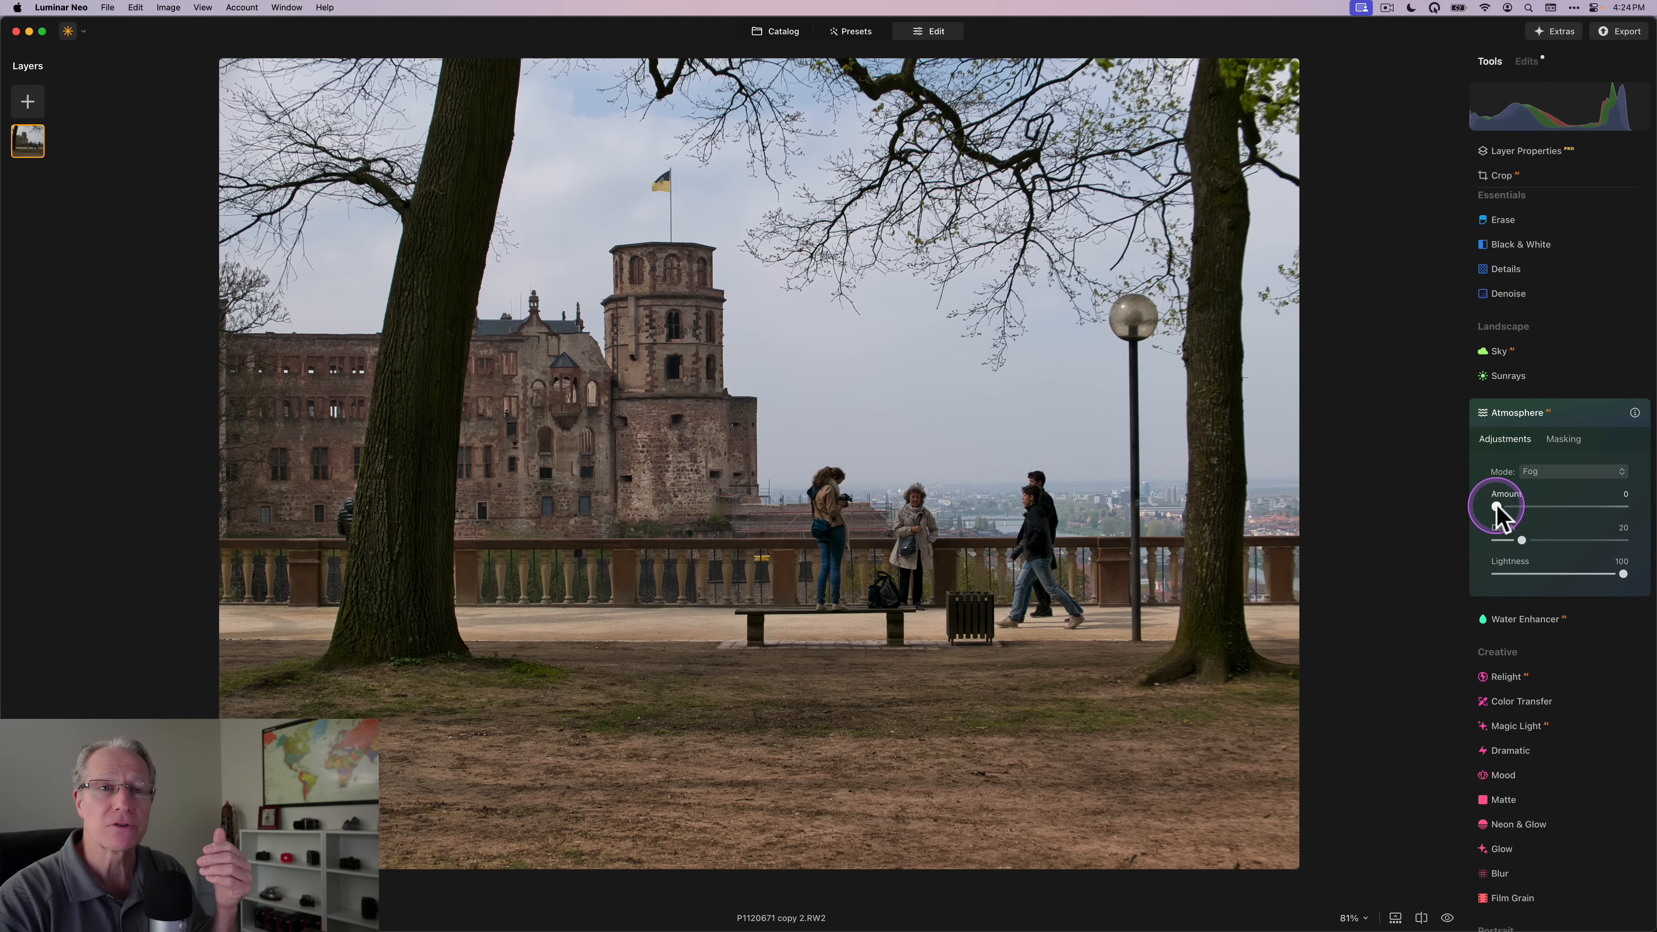
left_click_drag(1496, 506, 1566, 508)
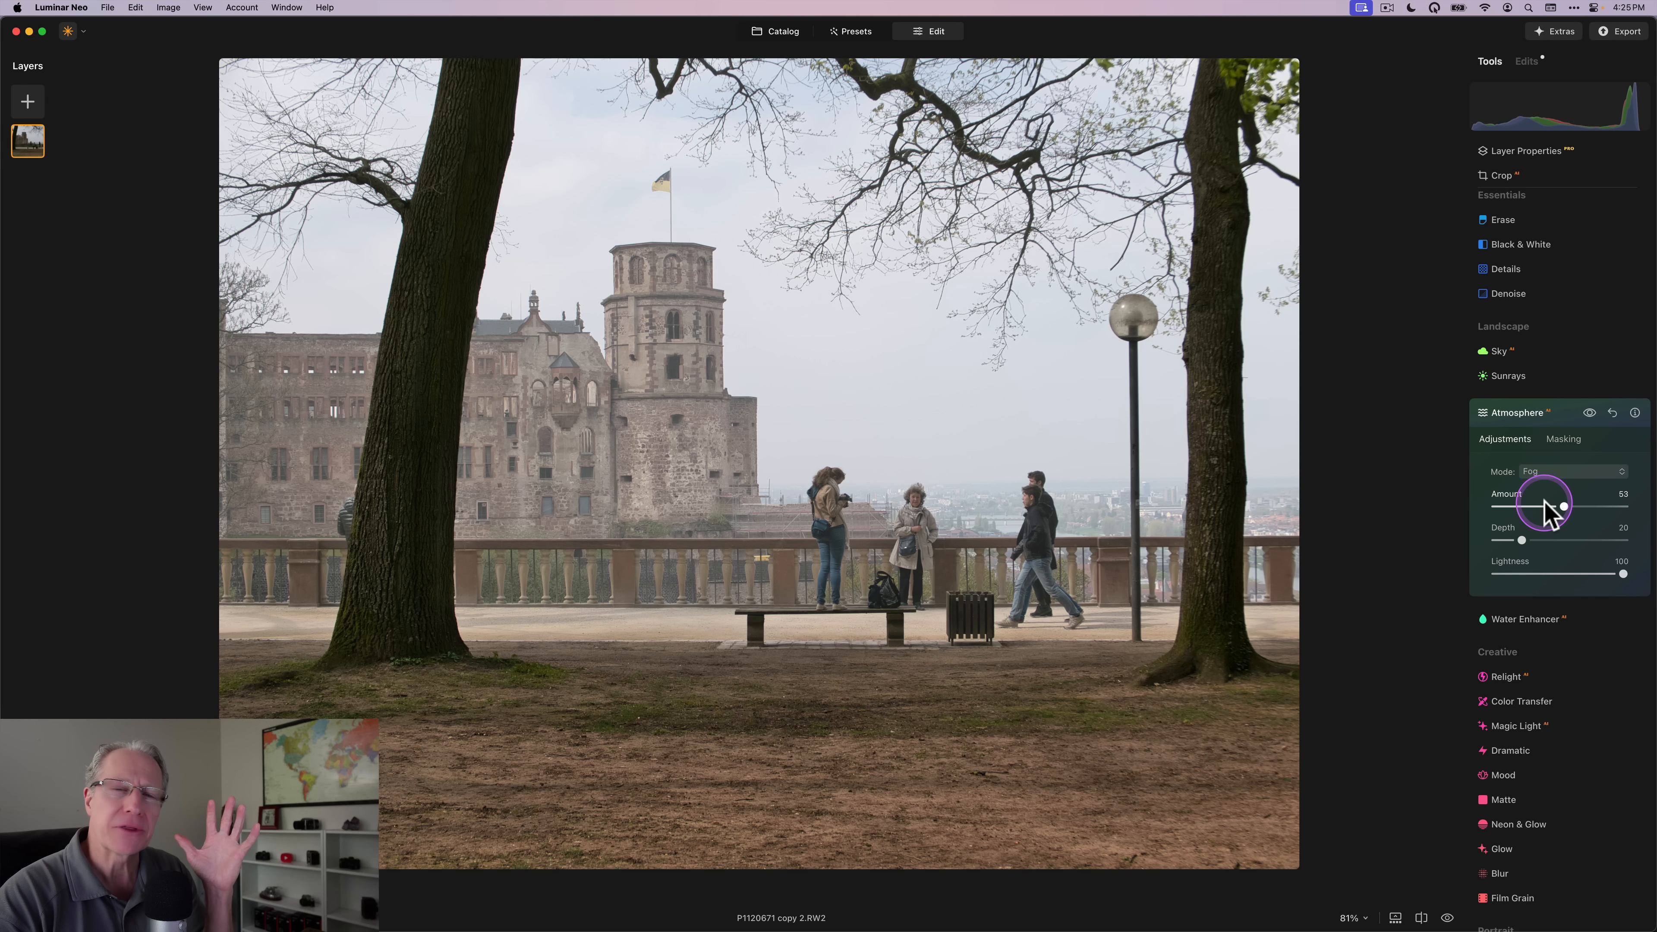
mouse_move(1546, 503)
left_mouse_down()
mouse_move(1562, 510)
mouse_move(1542, 508)
left_mouse_up()
Try the fog depth at 0 and 100, and set it to 26.
left_click_drag(1520, 540, 1461, 560)
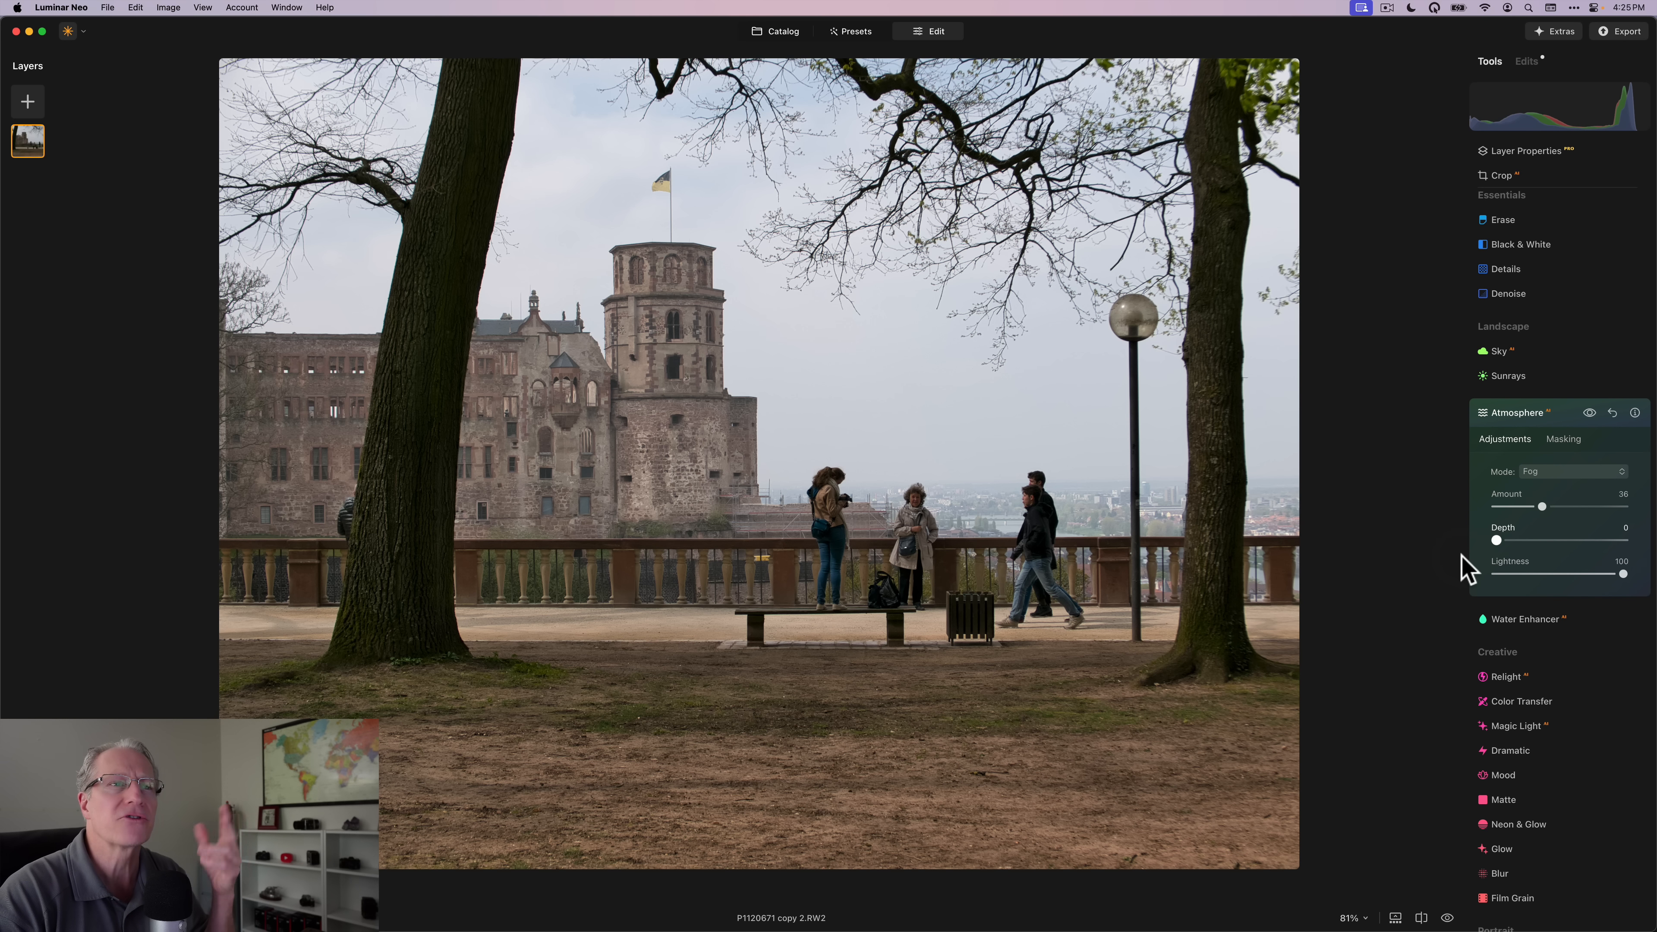
left_click_drag(1496, 539, 1628, 539)
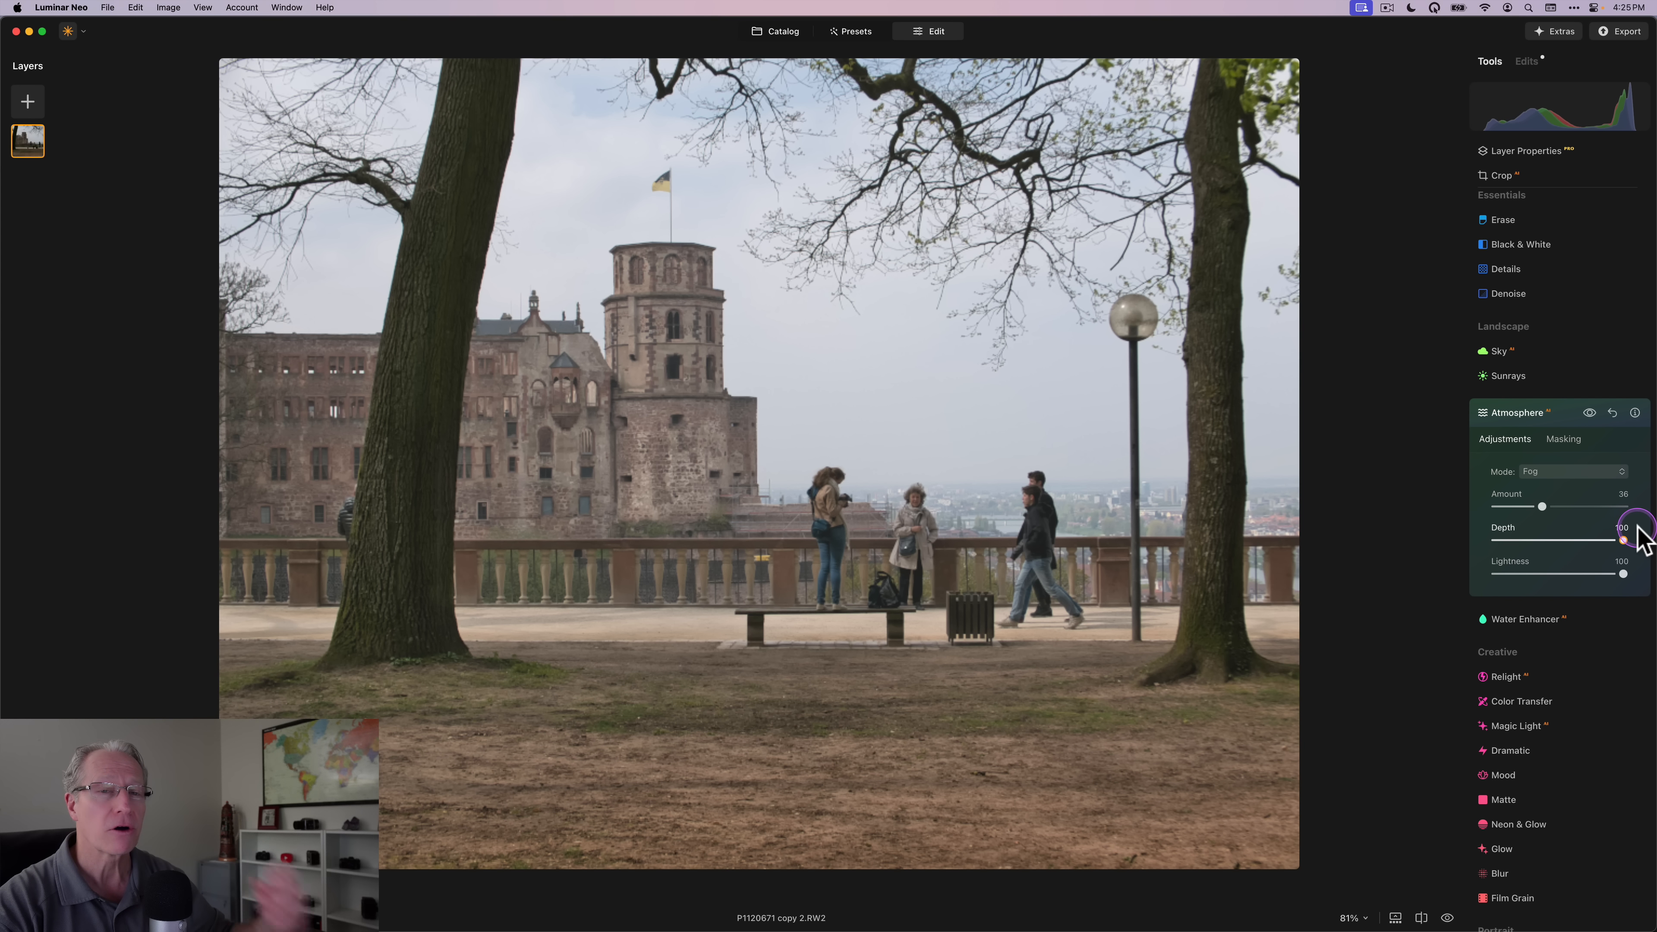
left_click_drag(1636, 530, 1495, 542)
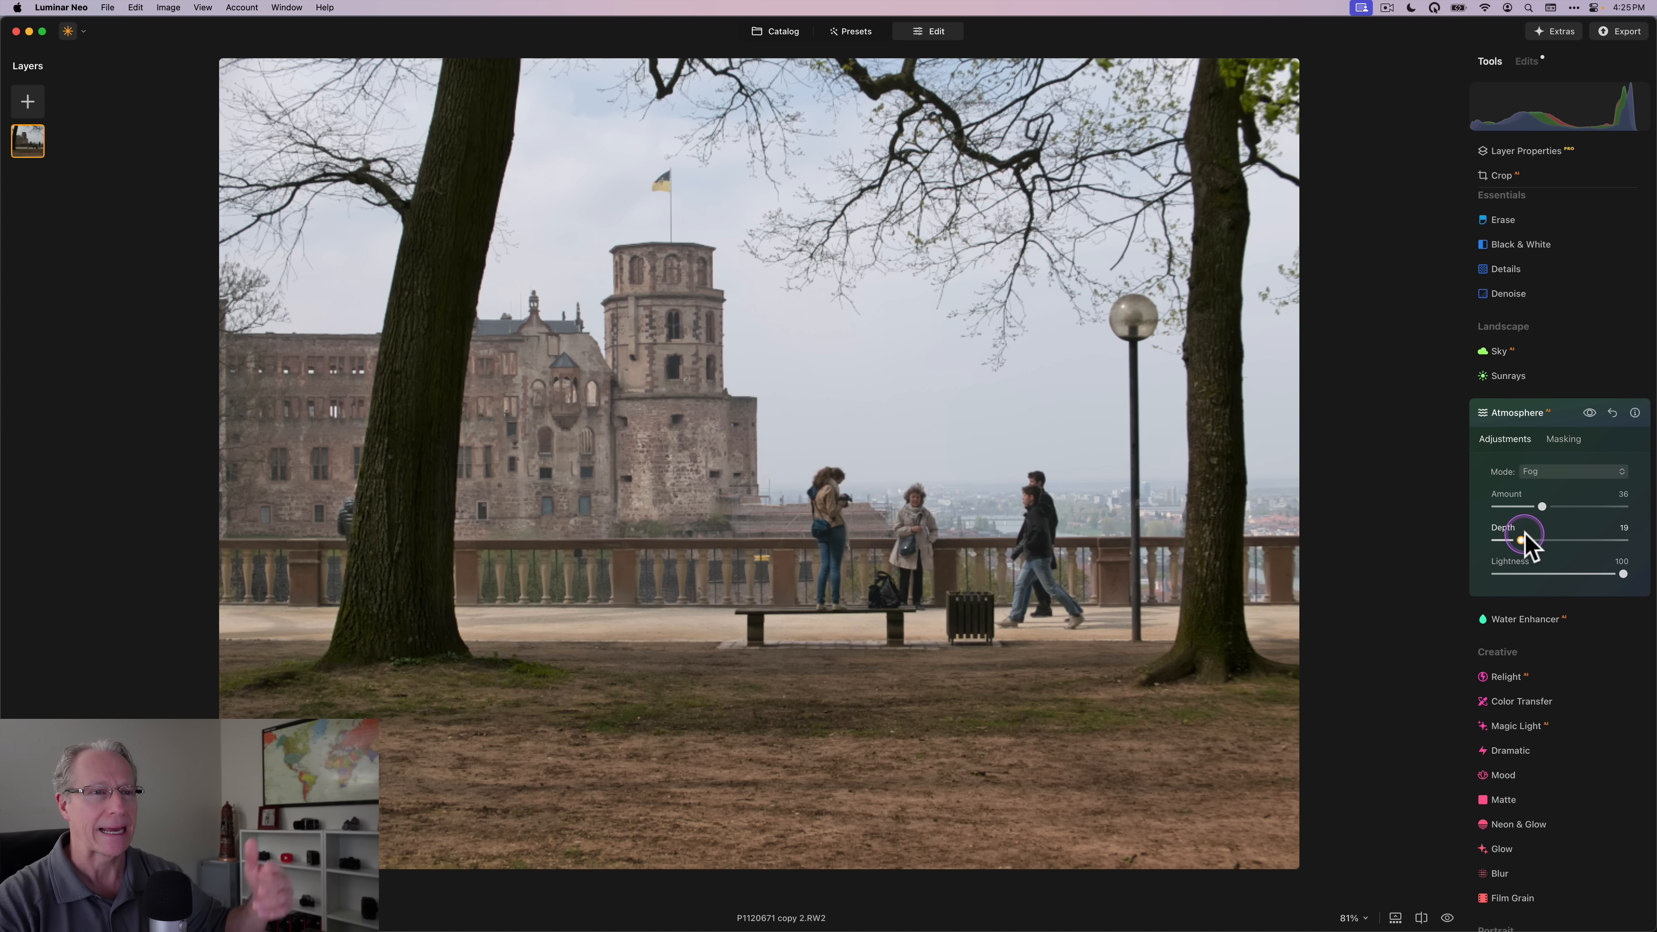
left_click_drag(1532, 541, 1535, 545)
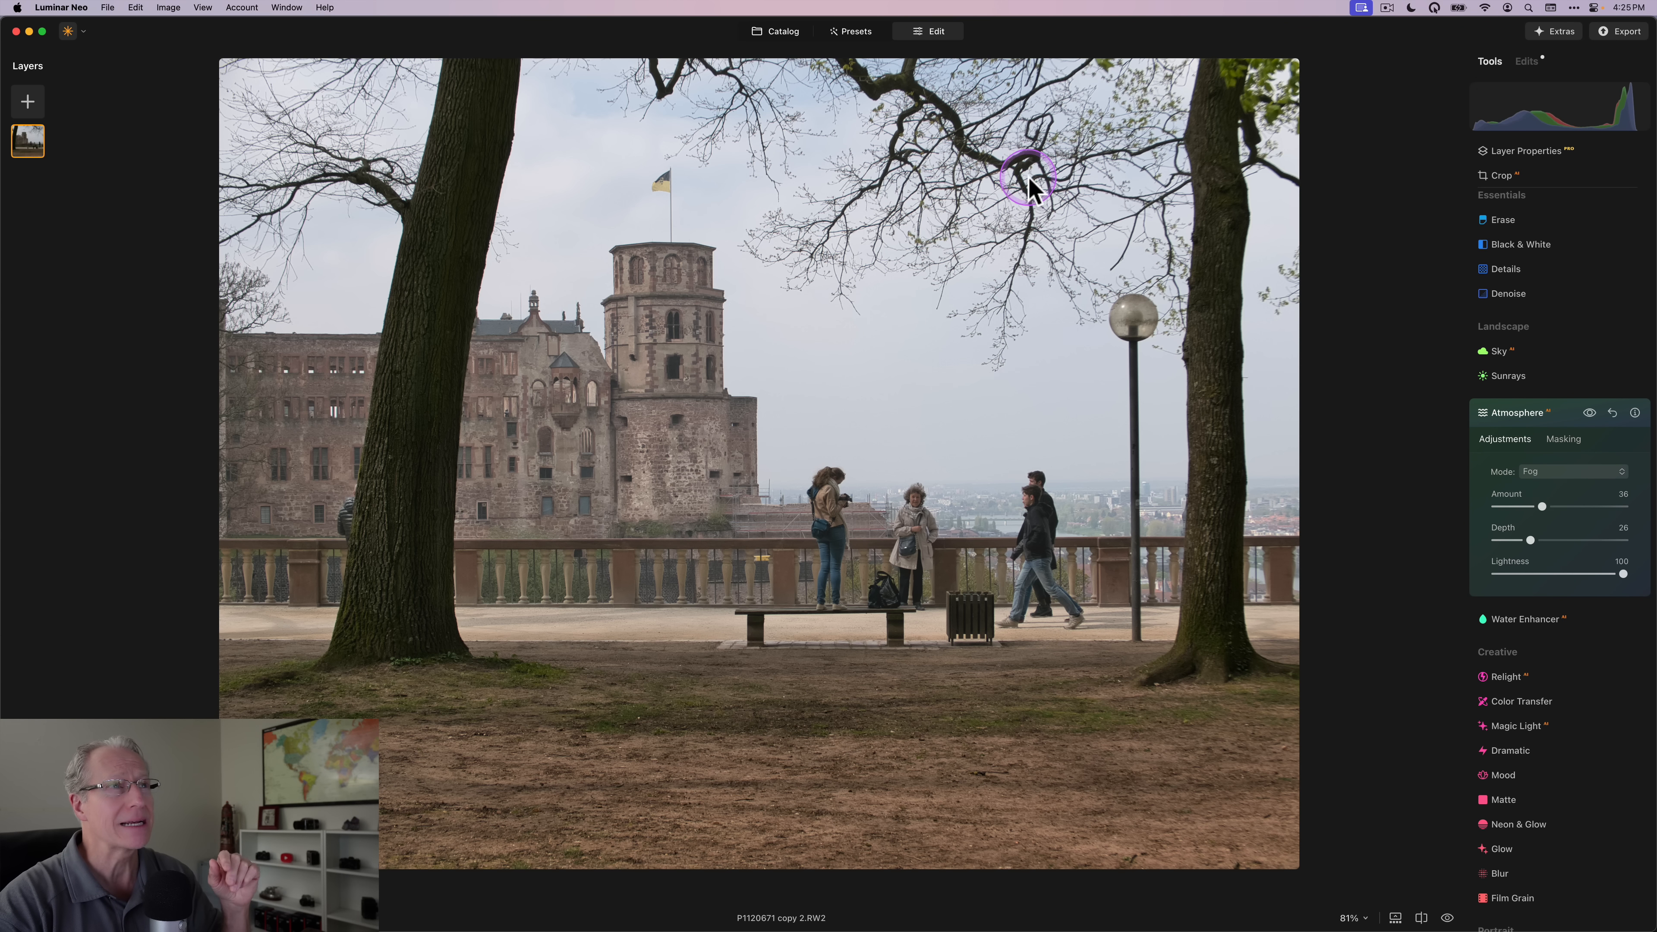
Open the forest tree photo P7114871 copy 3 from the catalog for editing.
left_click(760, 30)
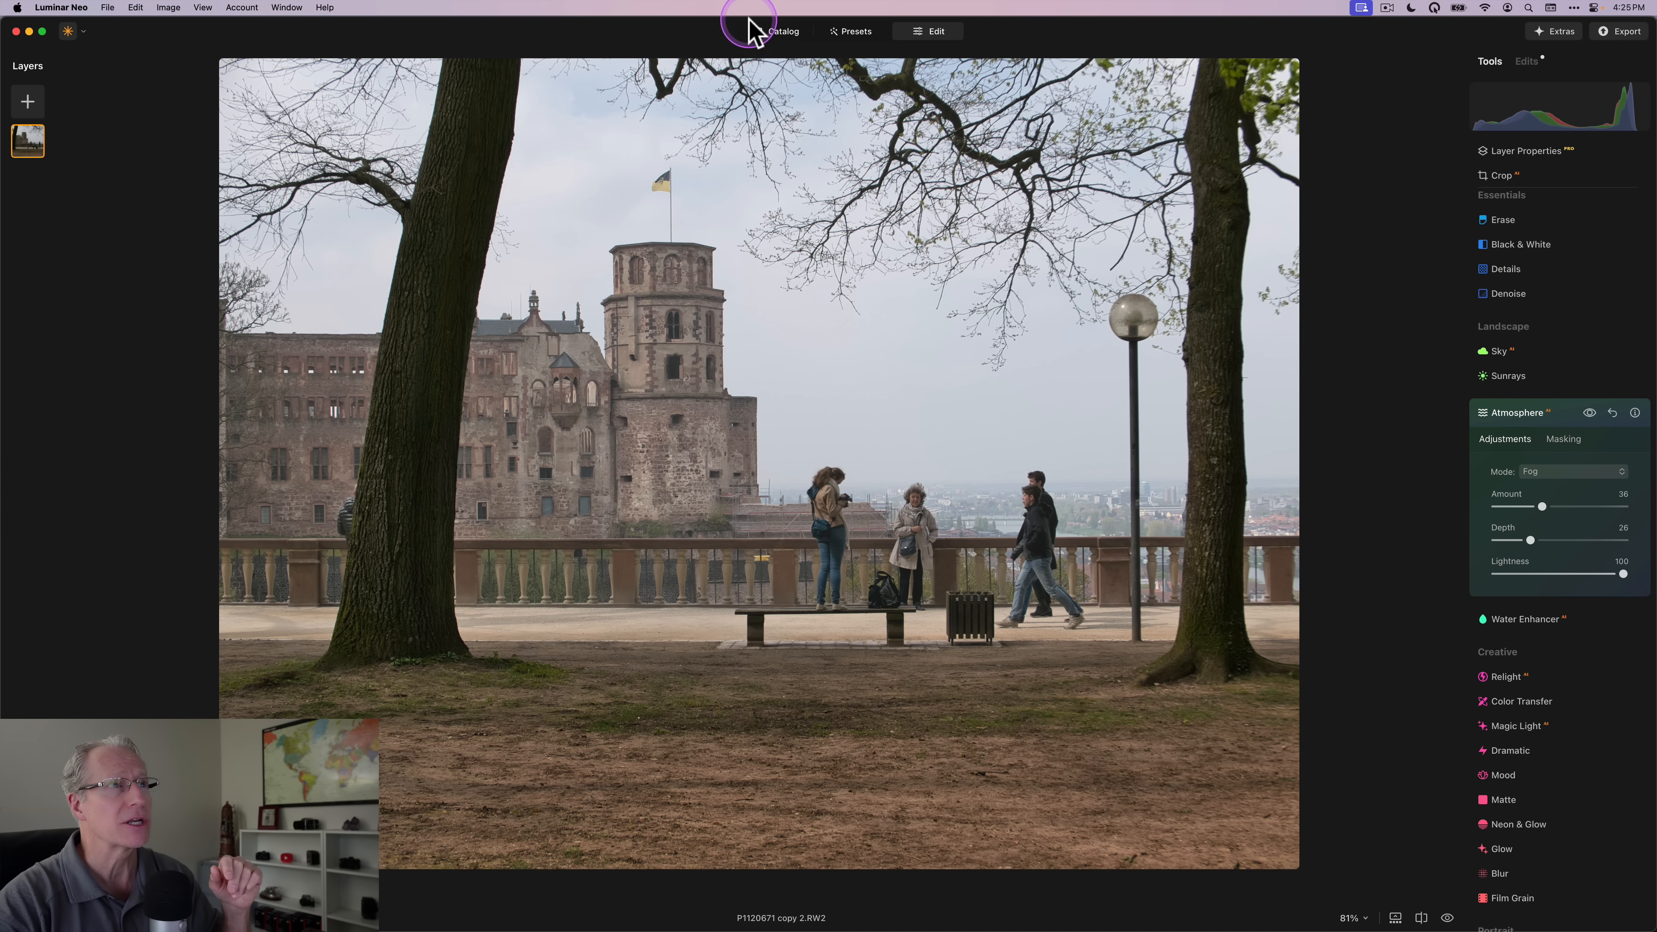
left_click(768, 31)
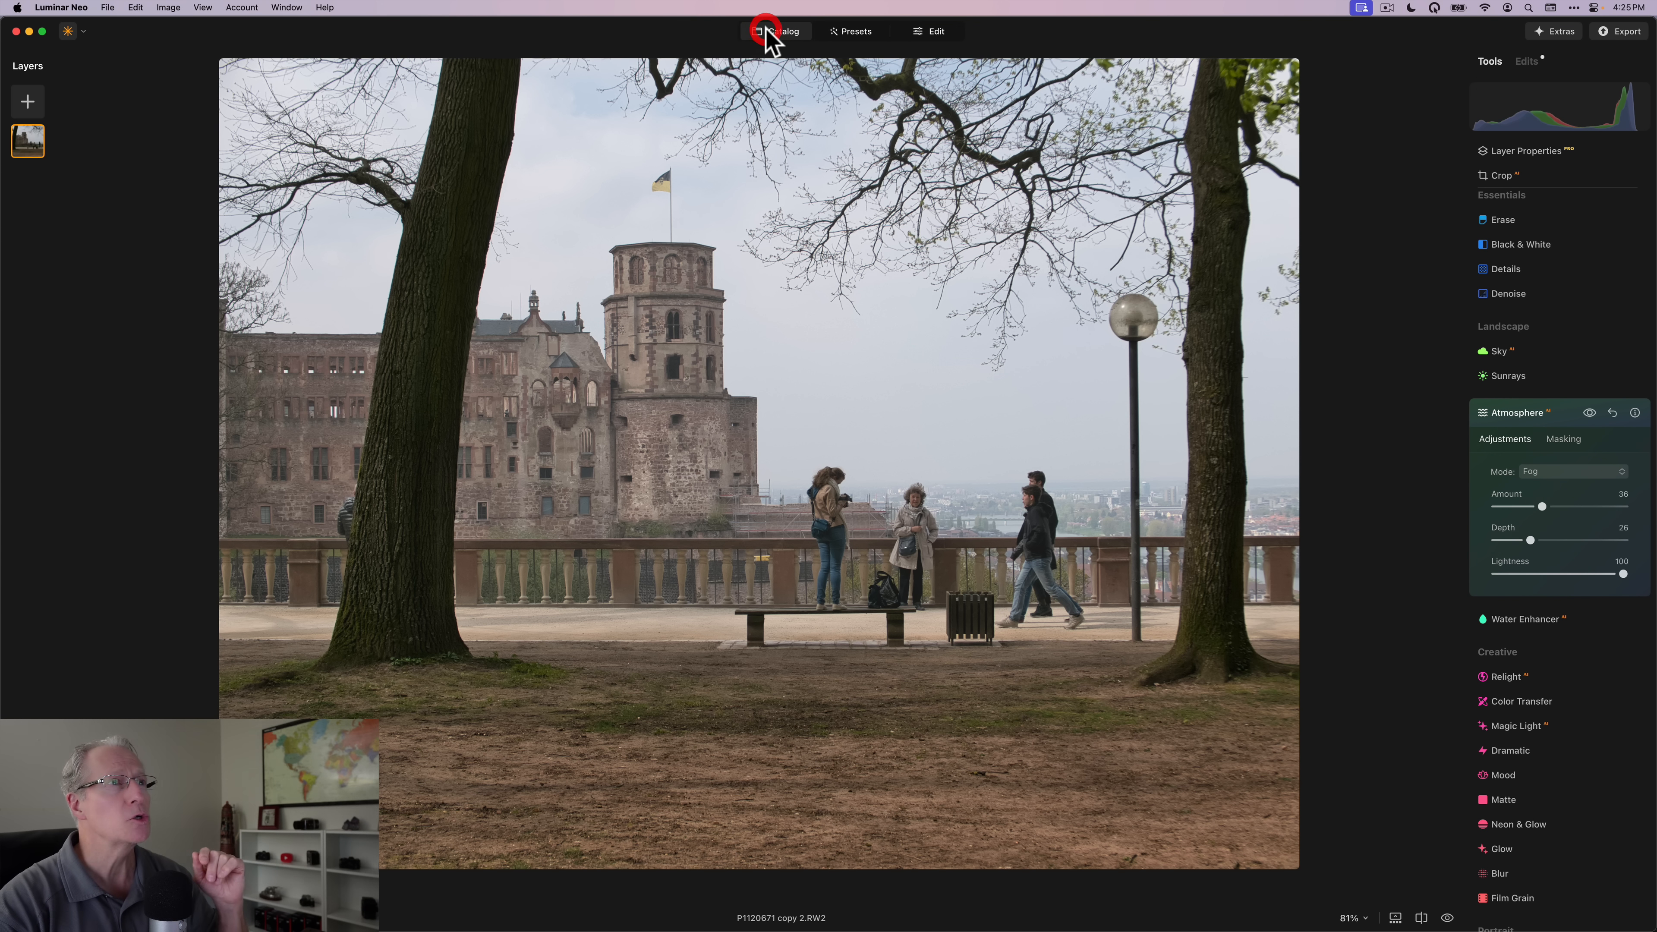
left_click(341, 247)
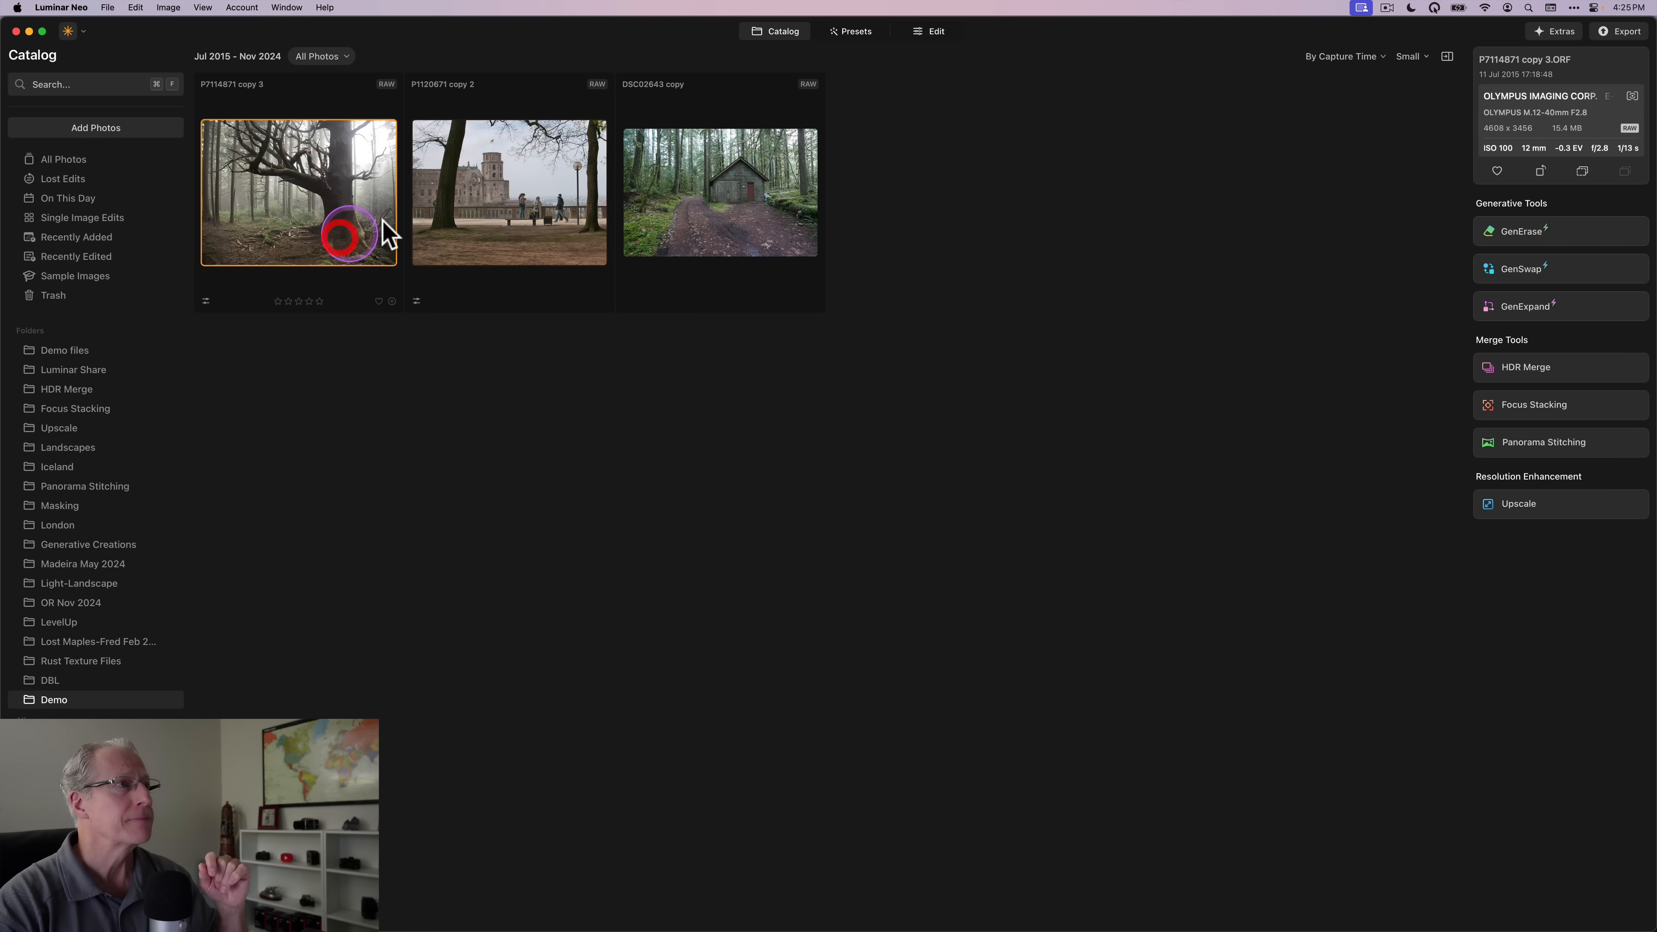
left_click(936, 31)
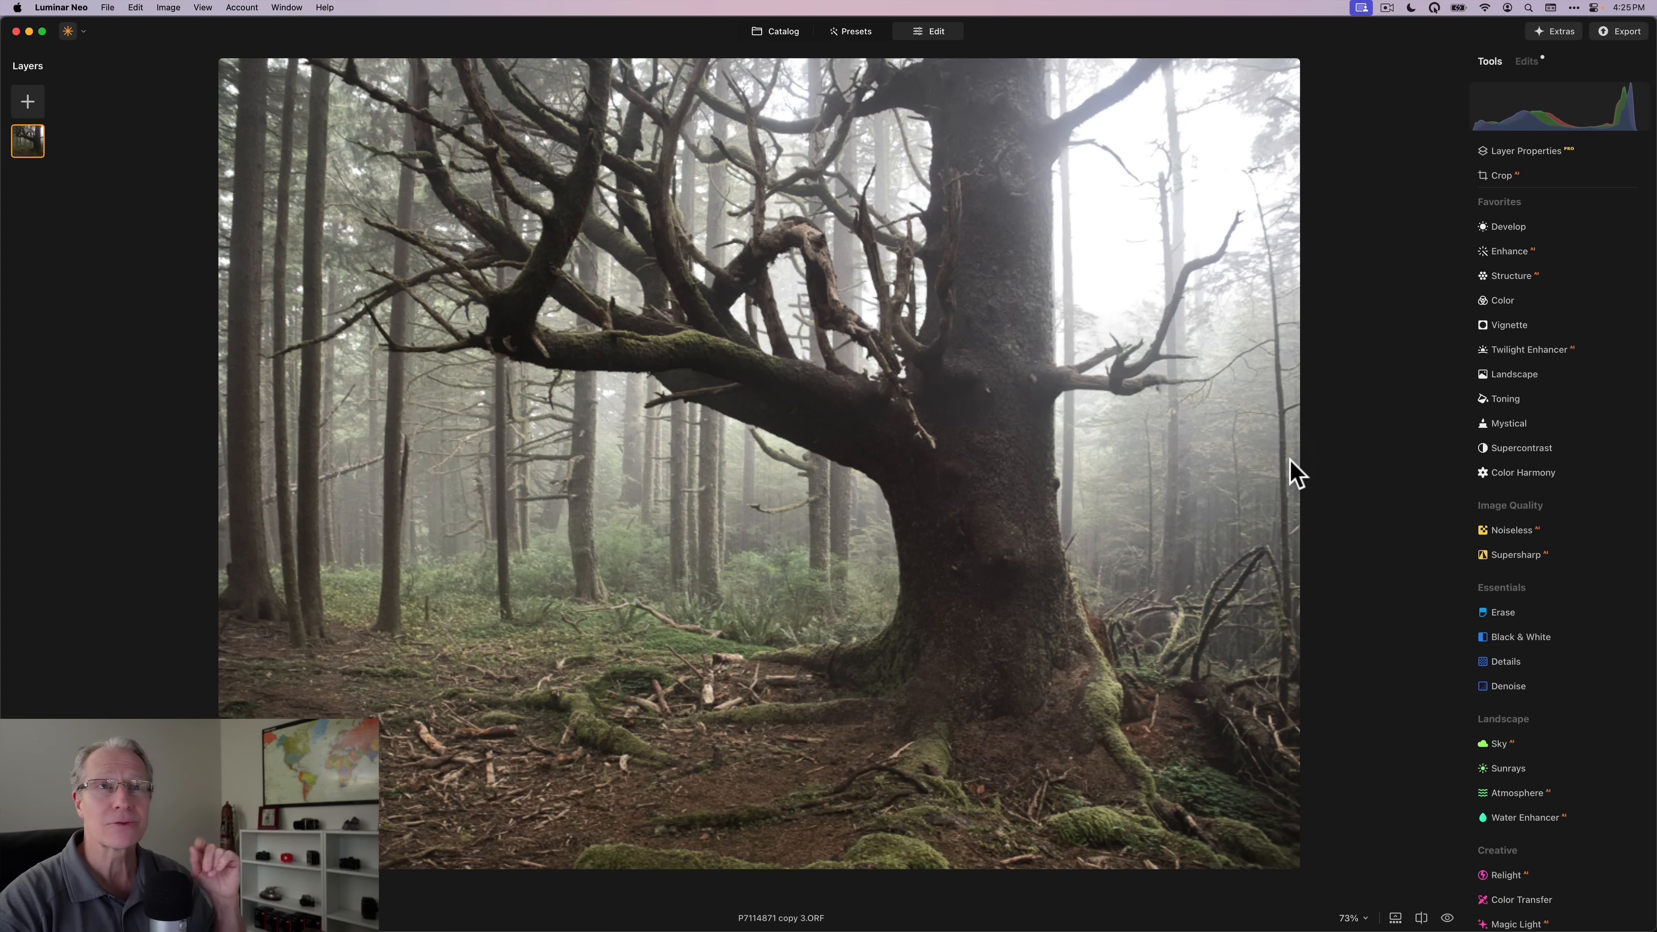
Show the Atmosphere edit already applied to the tree photo and compare the image with and without it.
left_click(1512, 251)
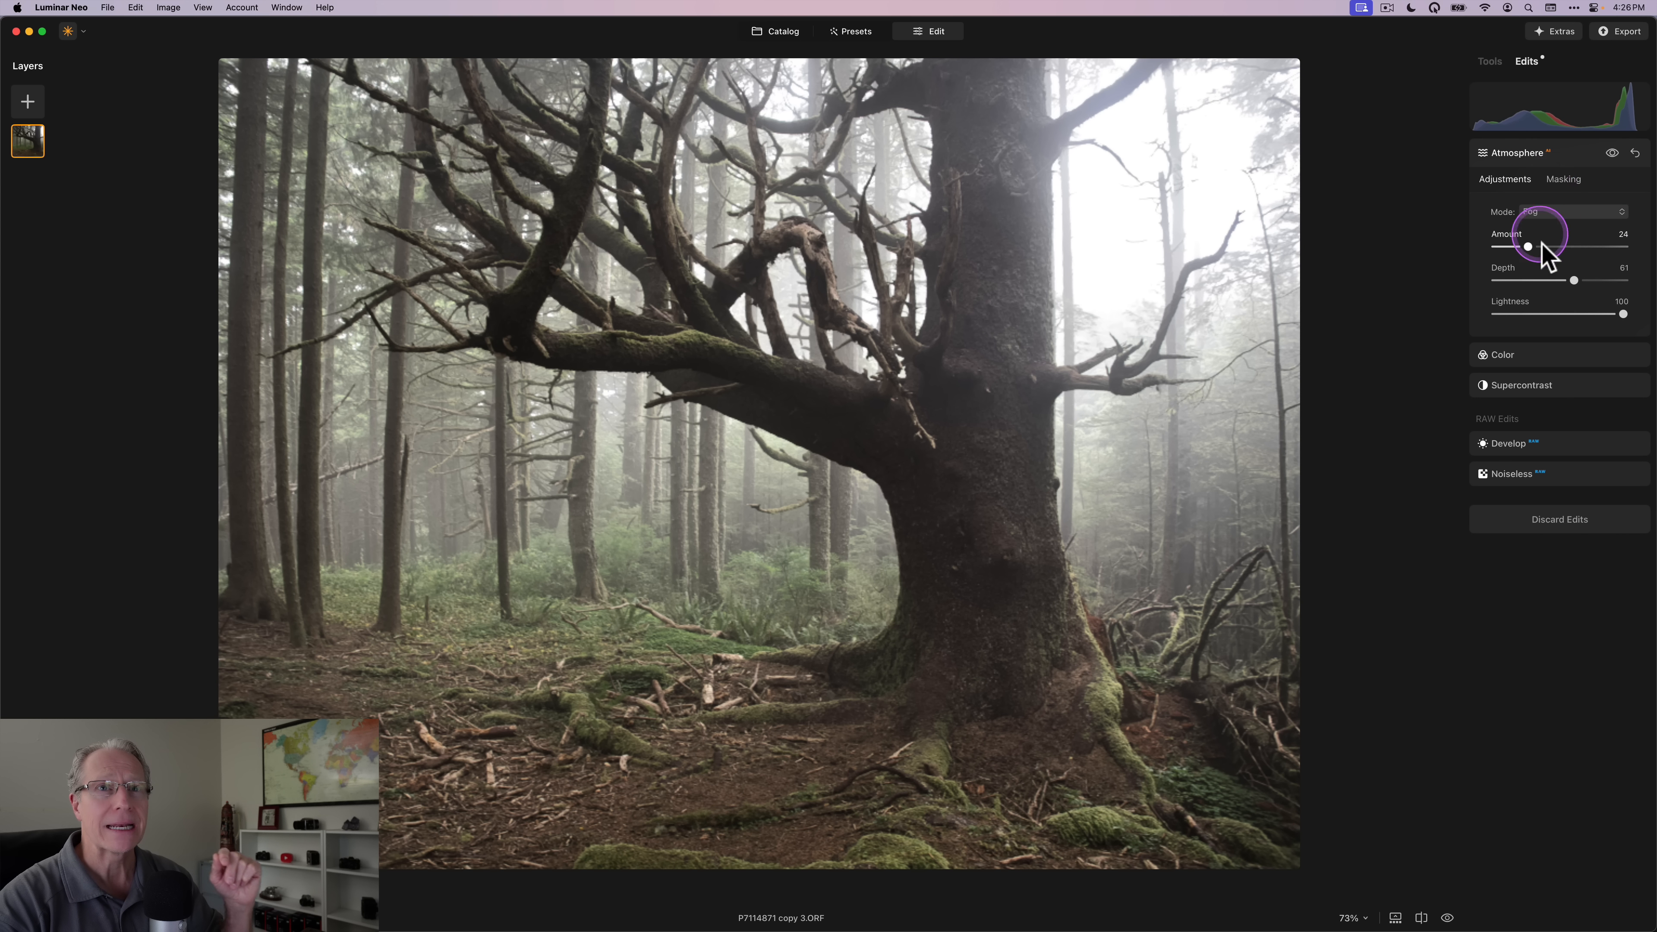
left_click(1612, 152)
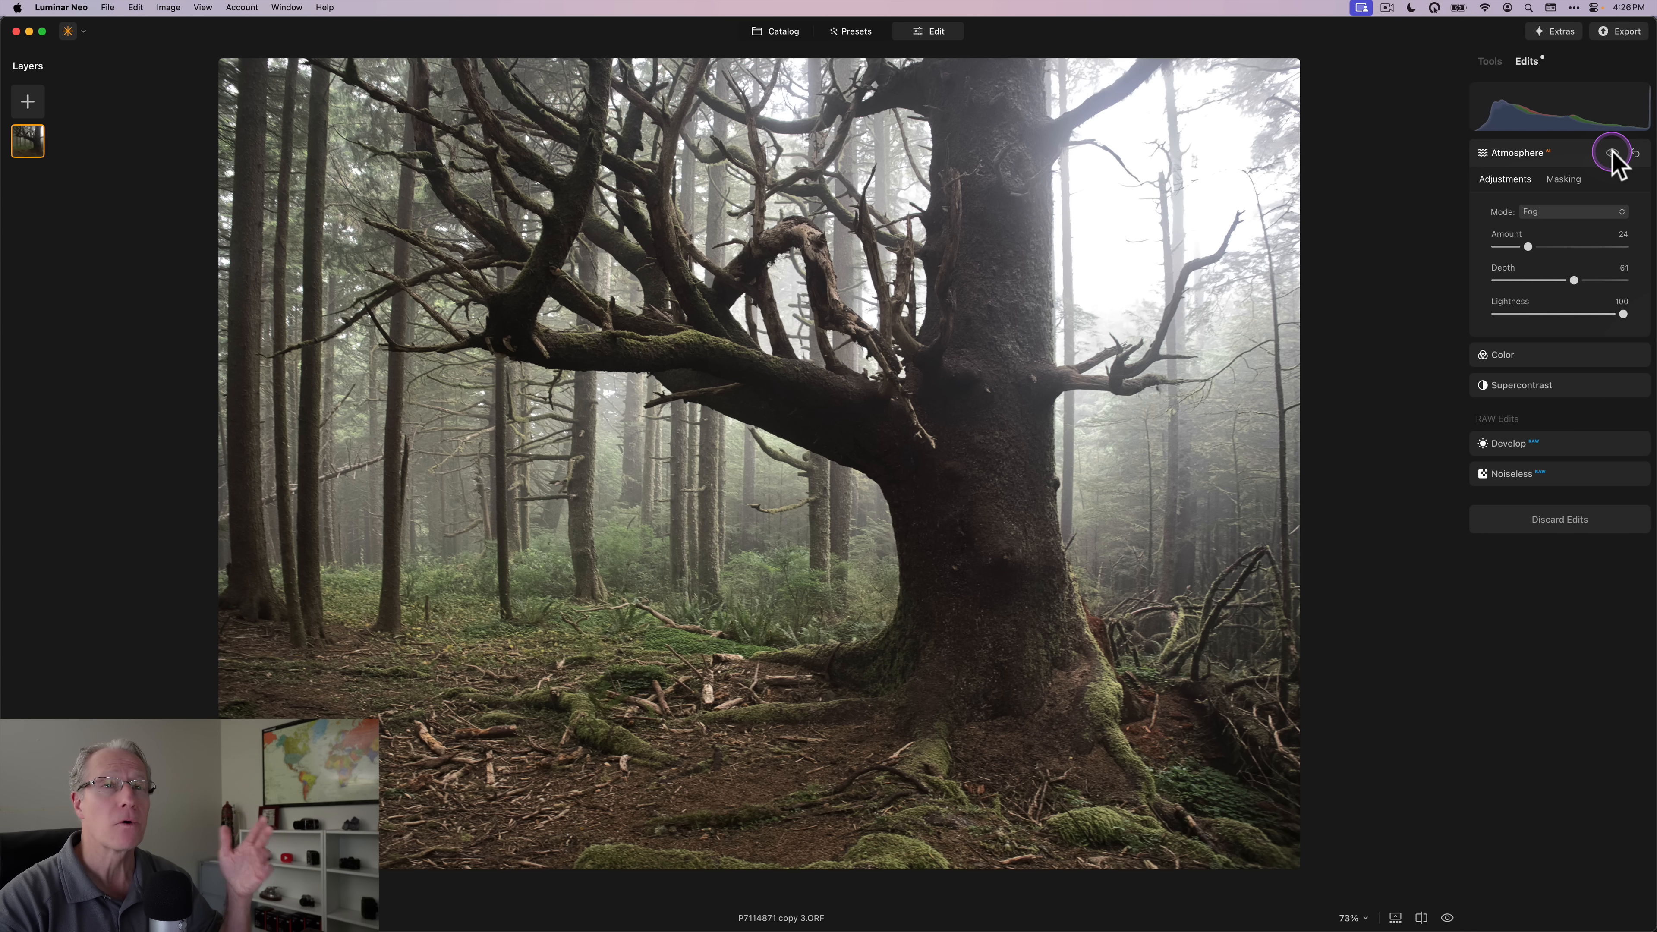
left_click(1612, 153)
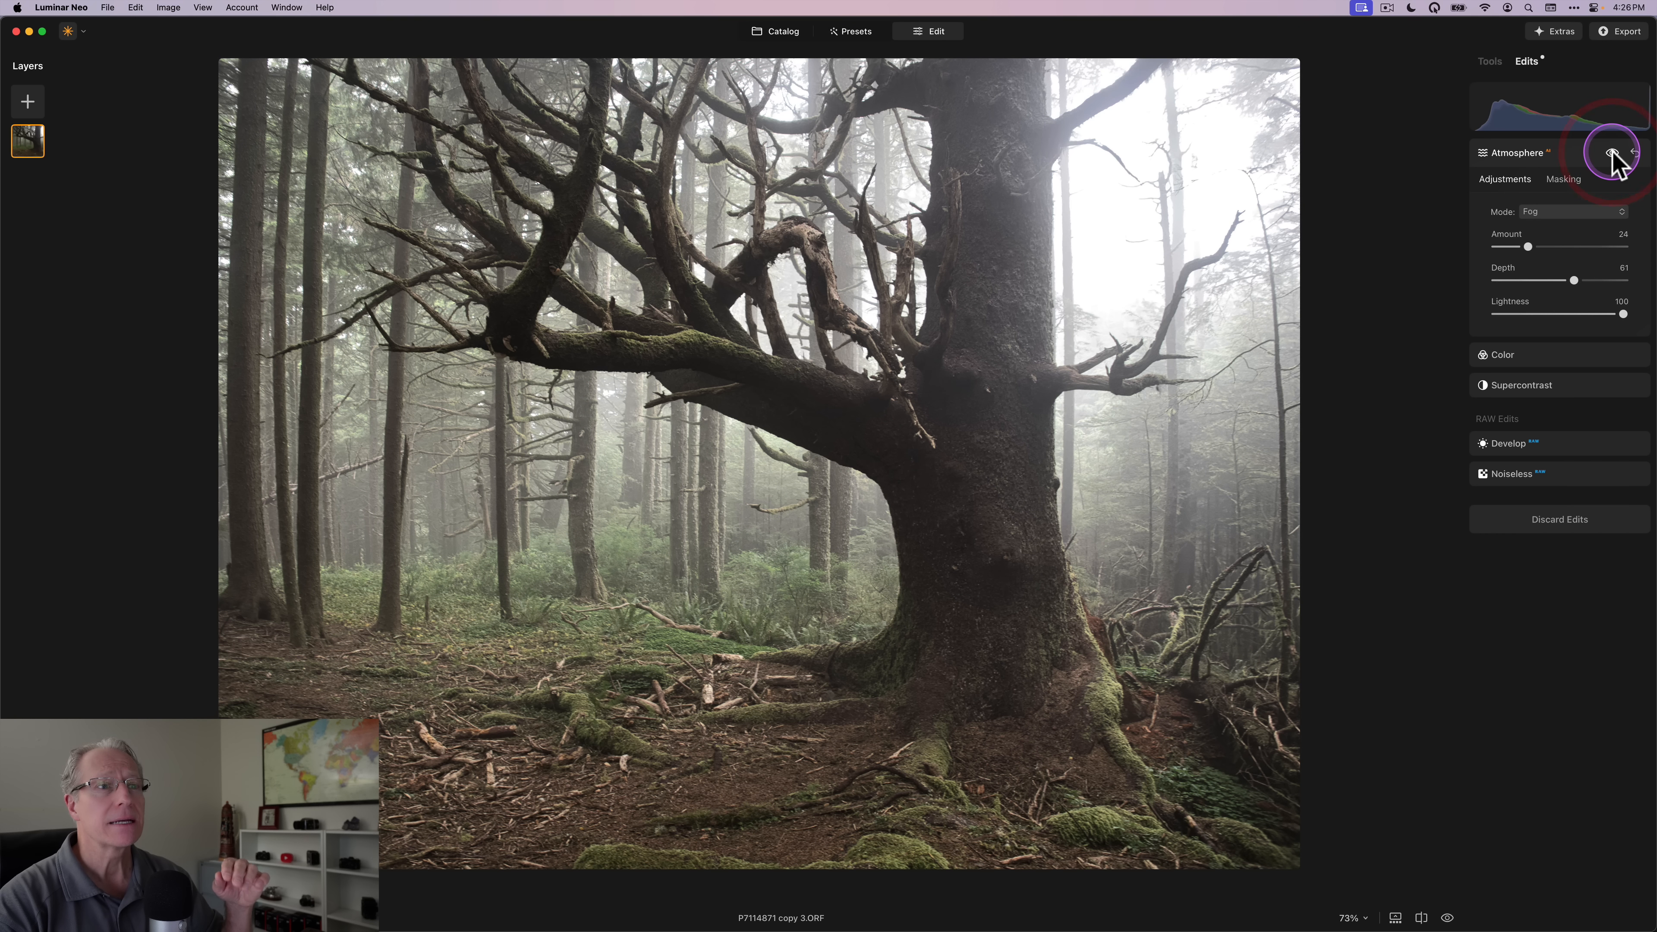
Set the tree photo's Atmosphere fog amount to 35 and depth to 78, and compare before and after.
left_click_drag(1528, 246, 1505, 279)
left_click(1574, 281)
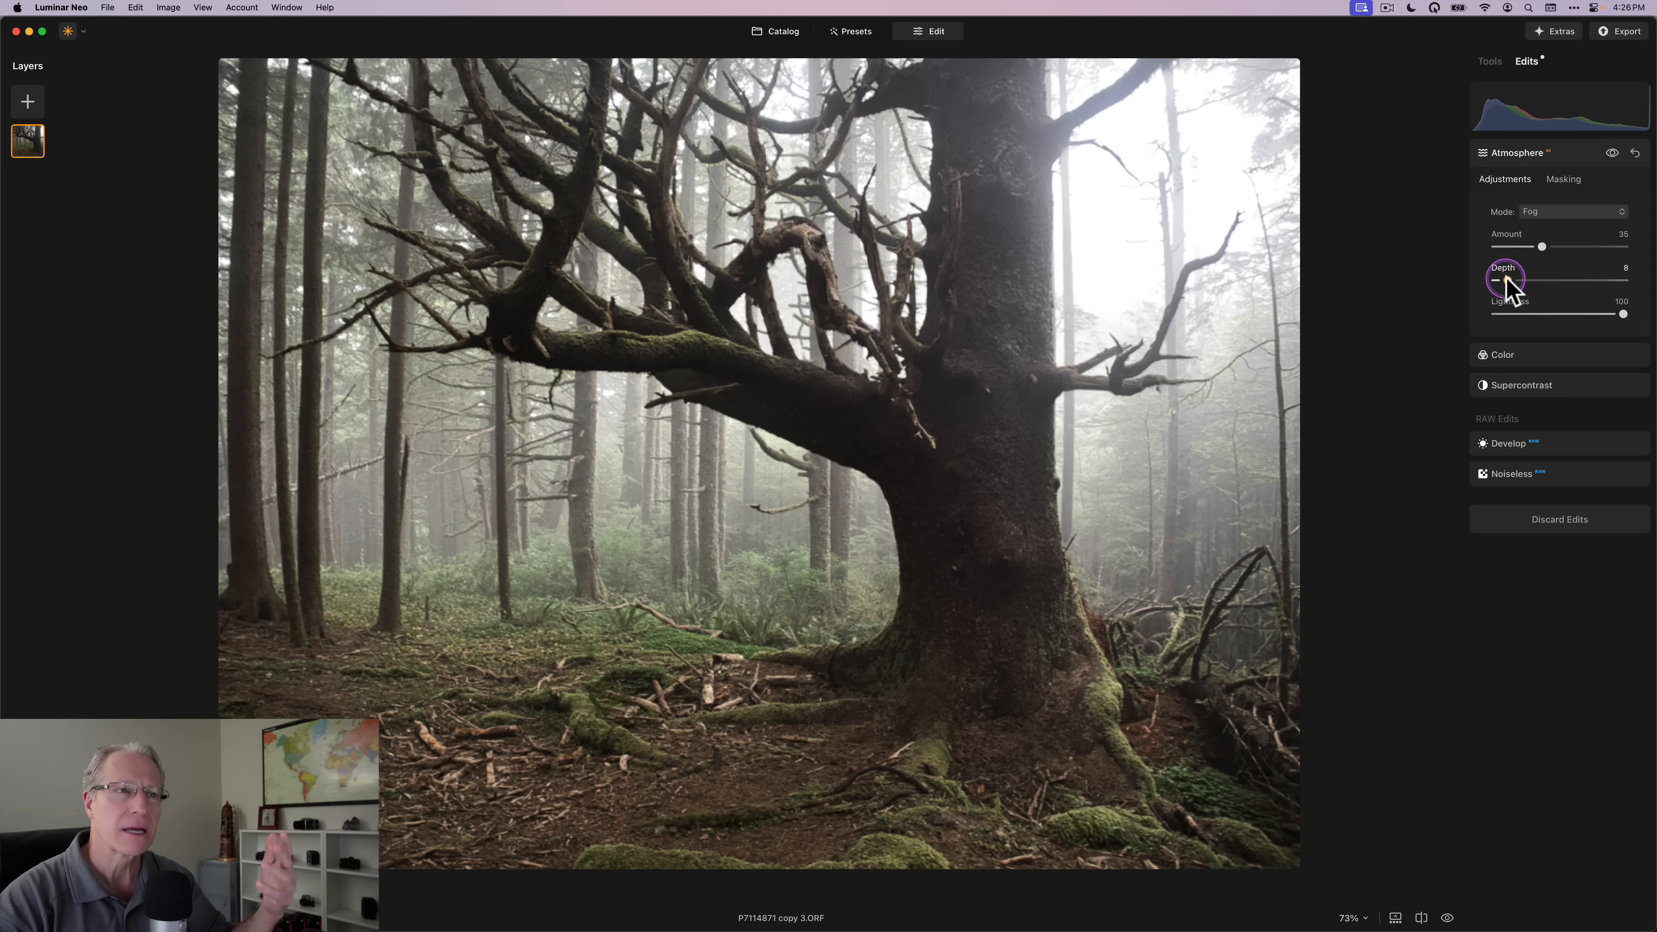
left_click_drag(1506, 279, 1596, 280)
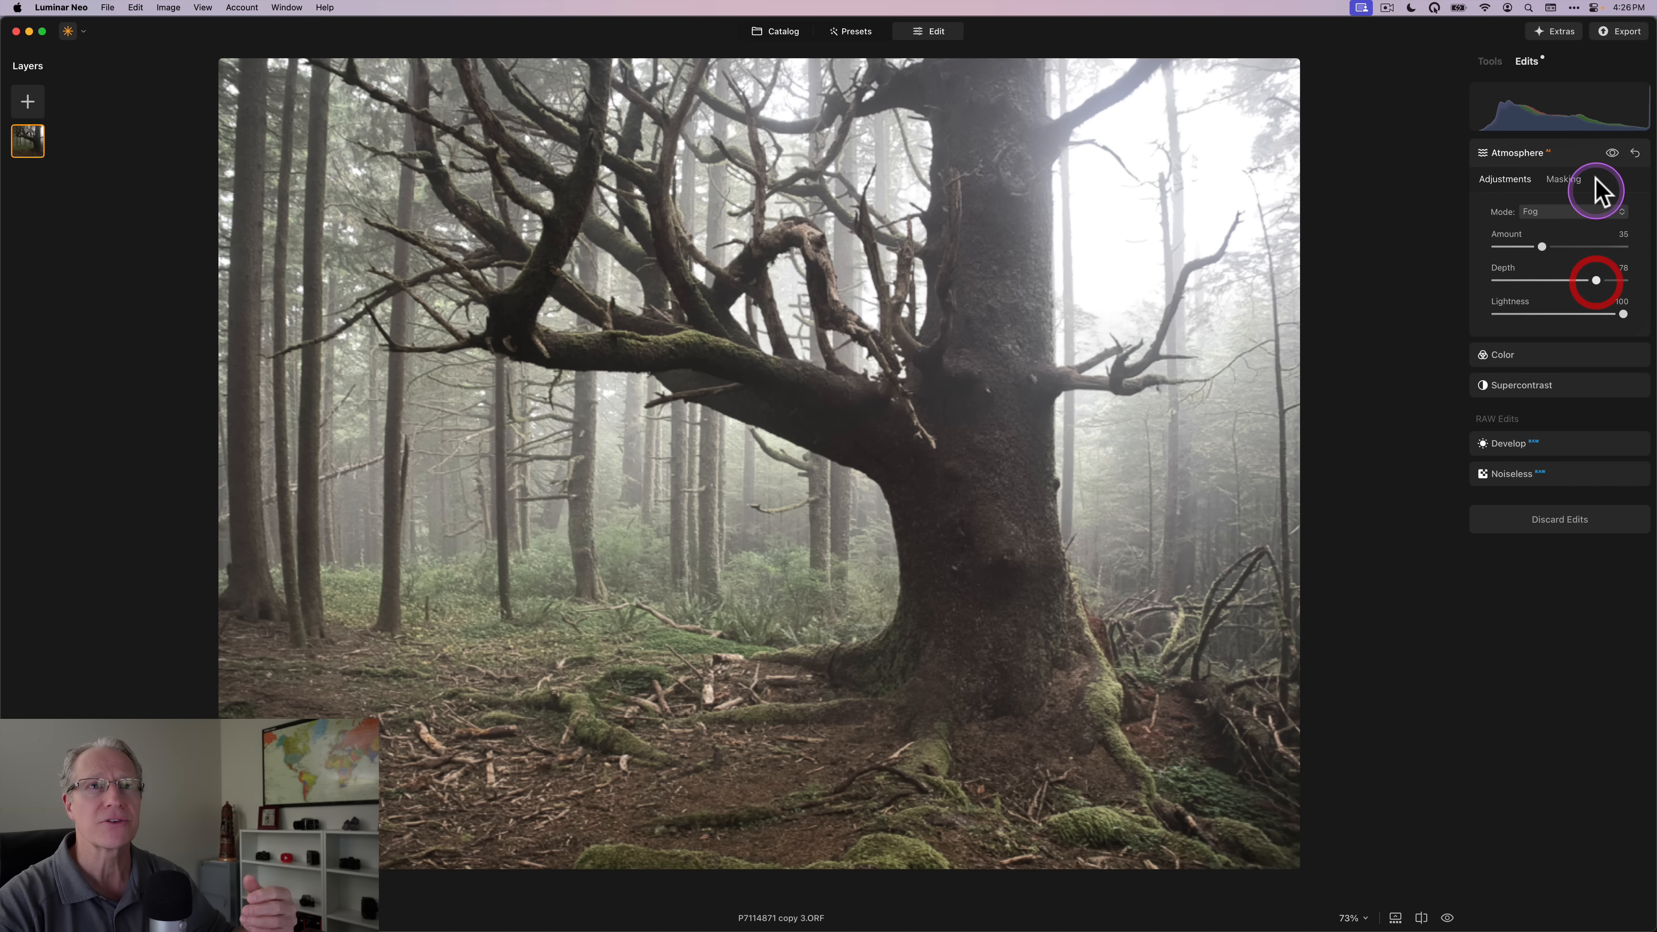
left_click(1612, 154)
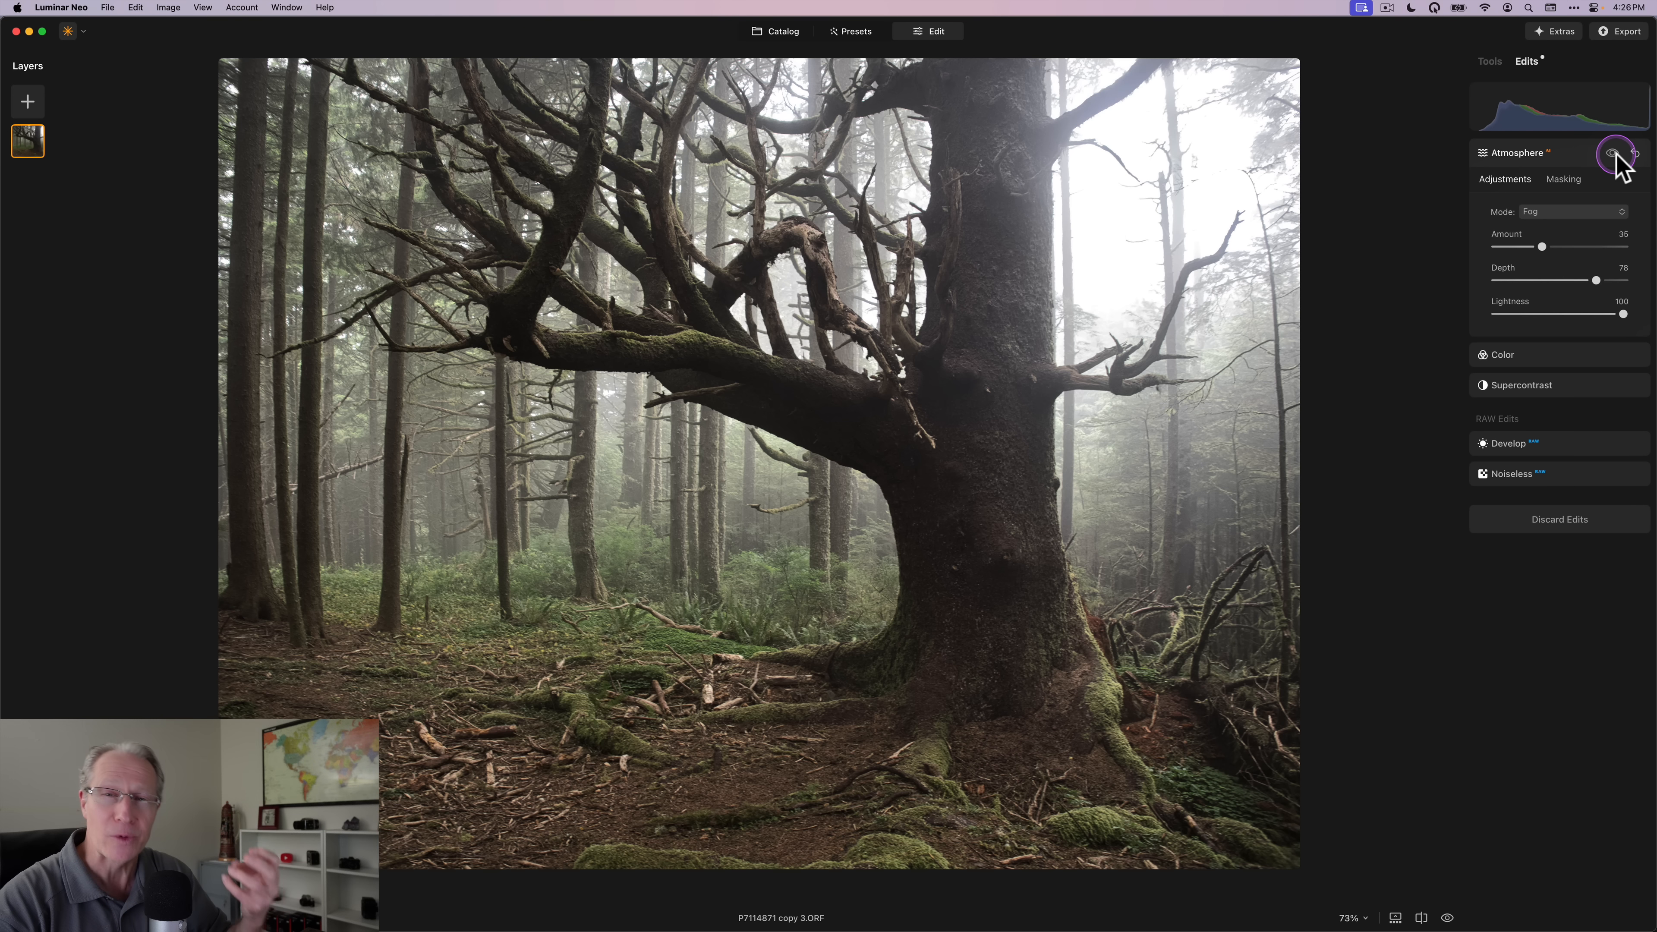
left_click(1612, 155)
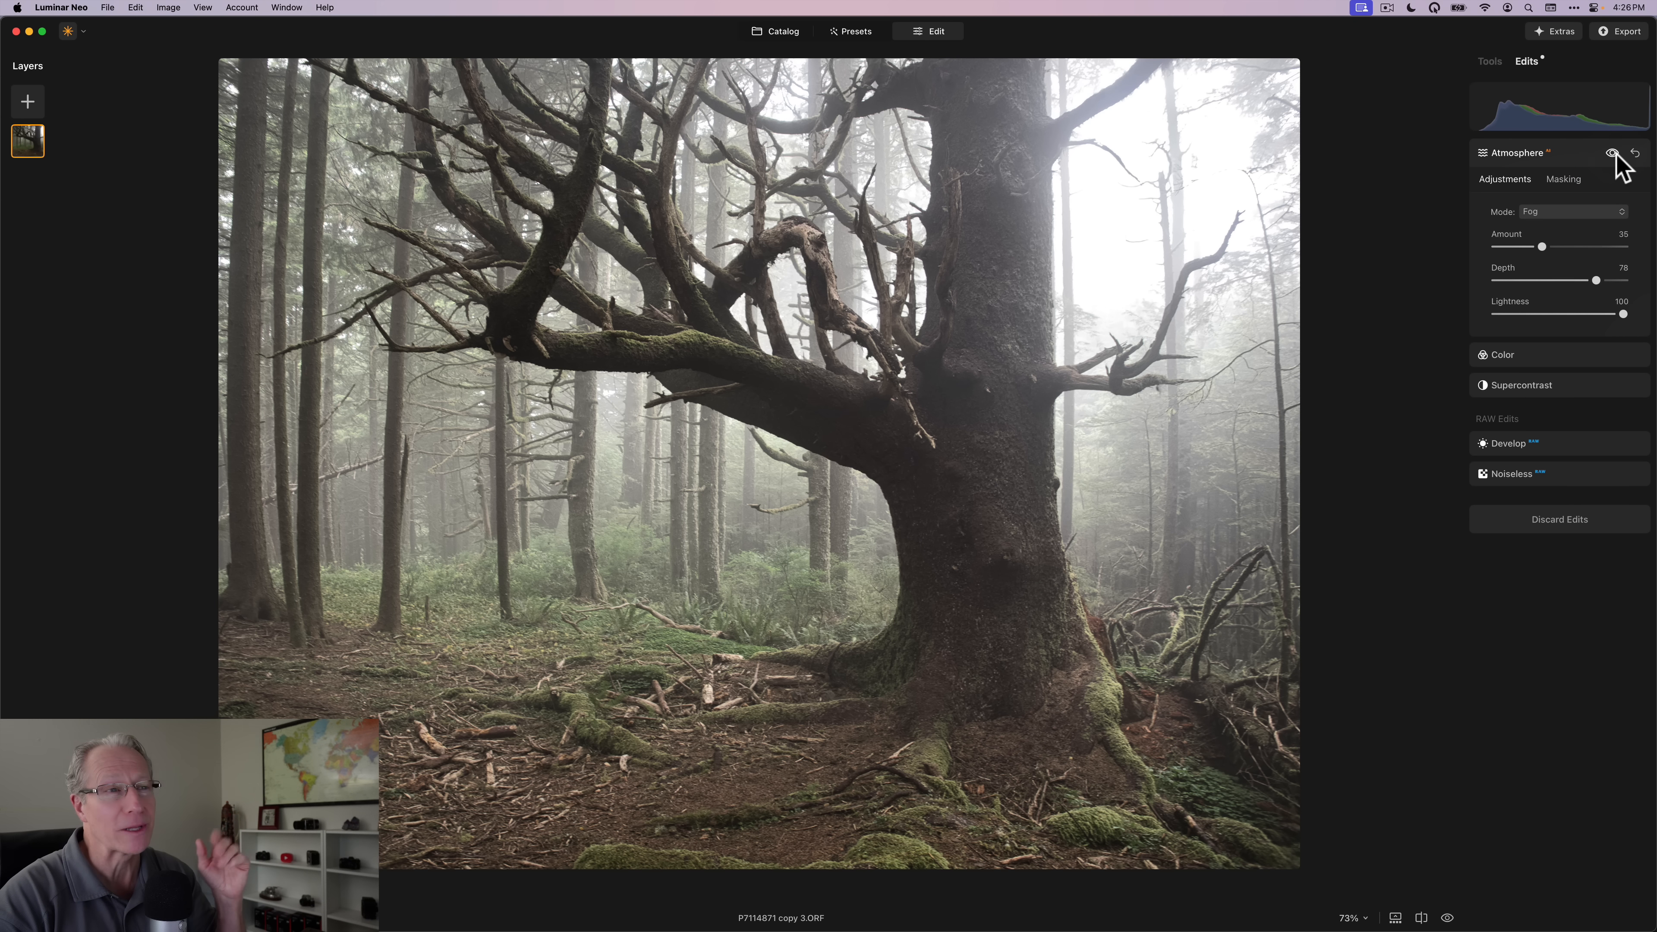
Open the forest cabin photo DSC02643 copy from the catalog for editing and show the editing tools.
left_click(760, 219)
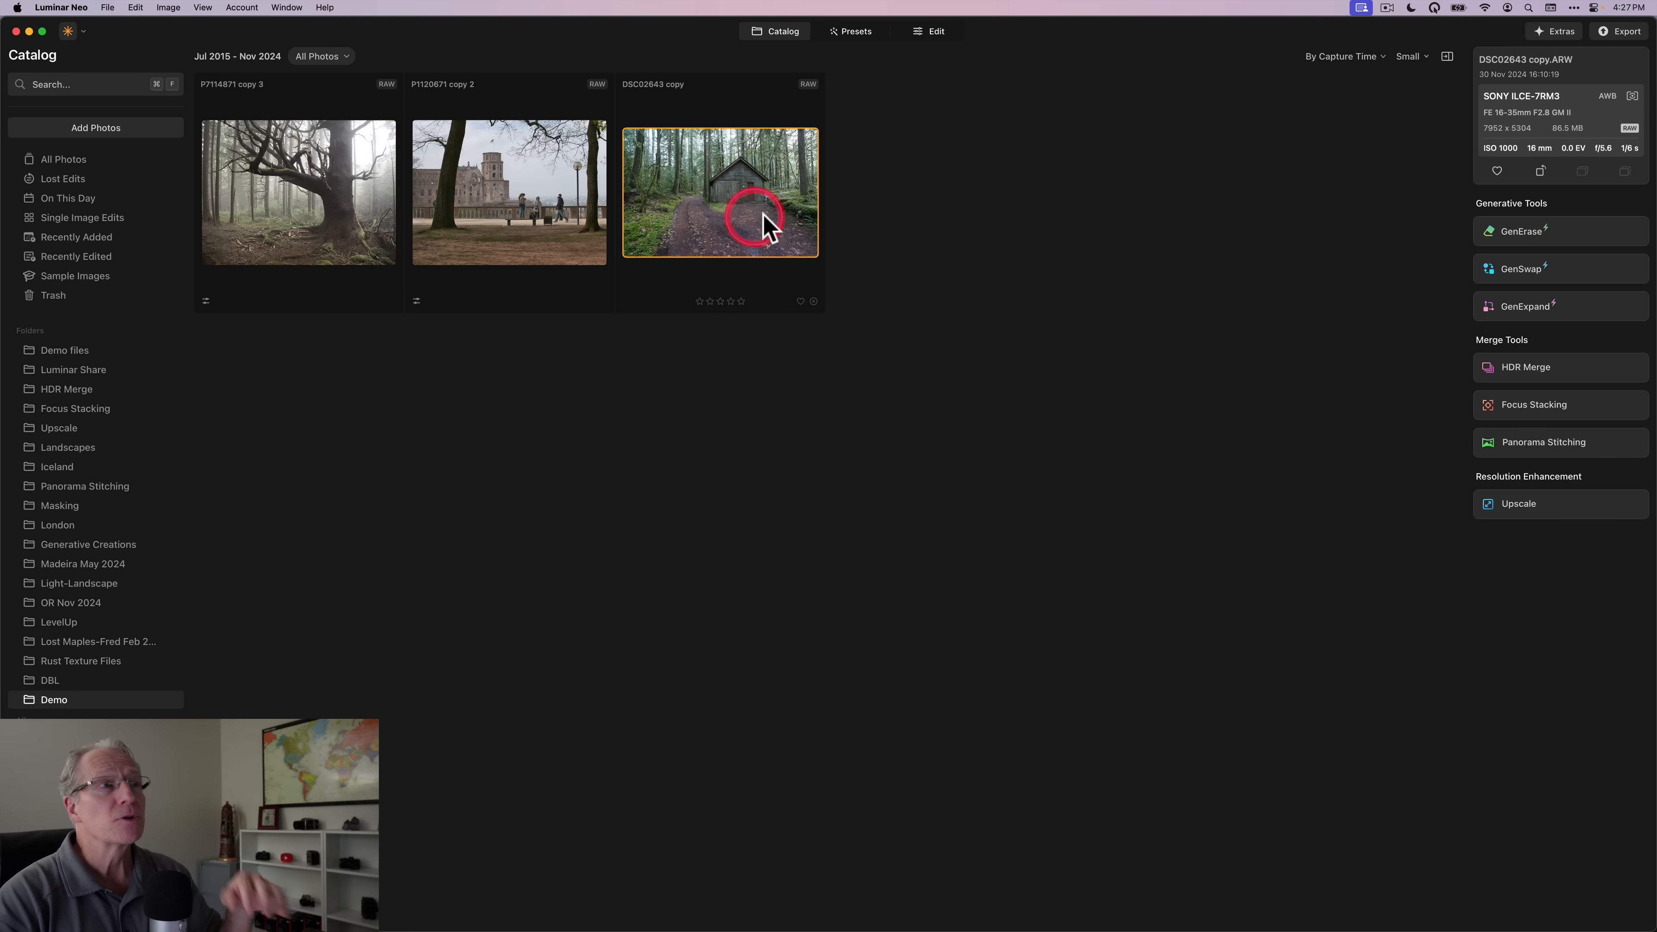
left_click(929, 32)
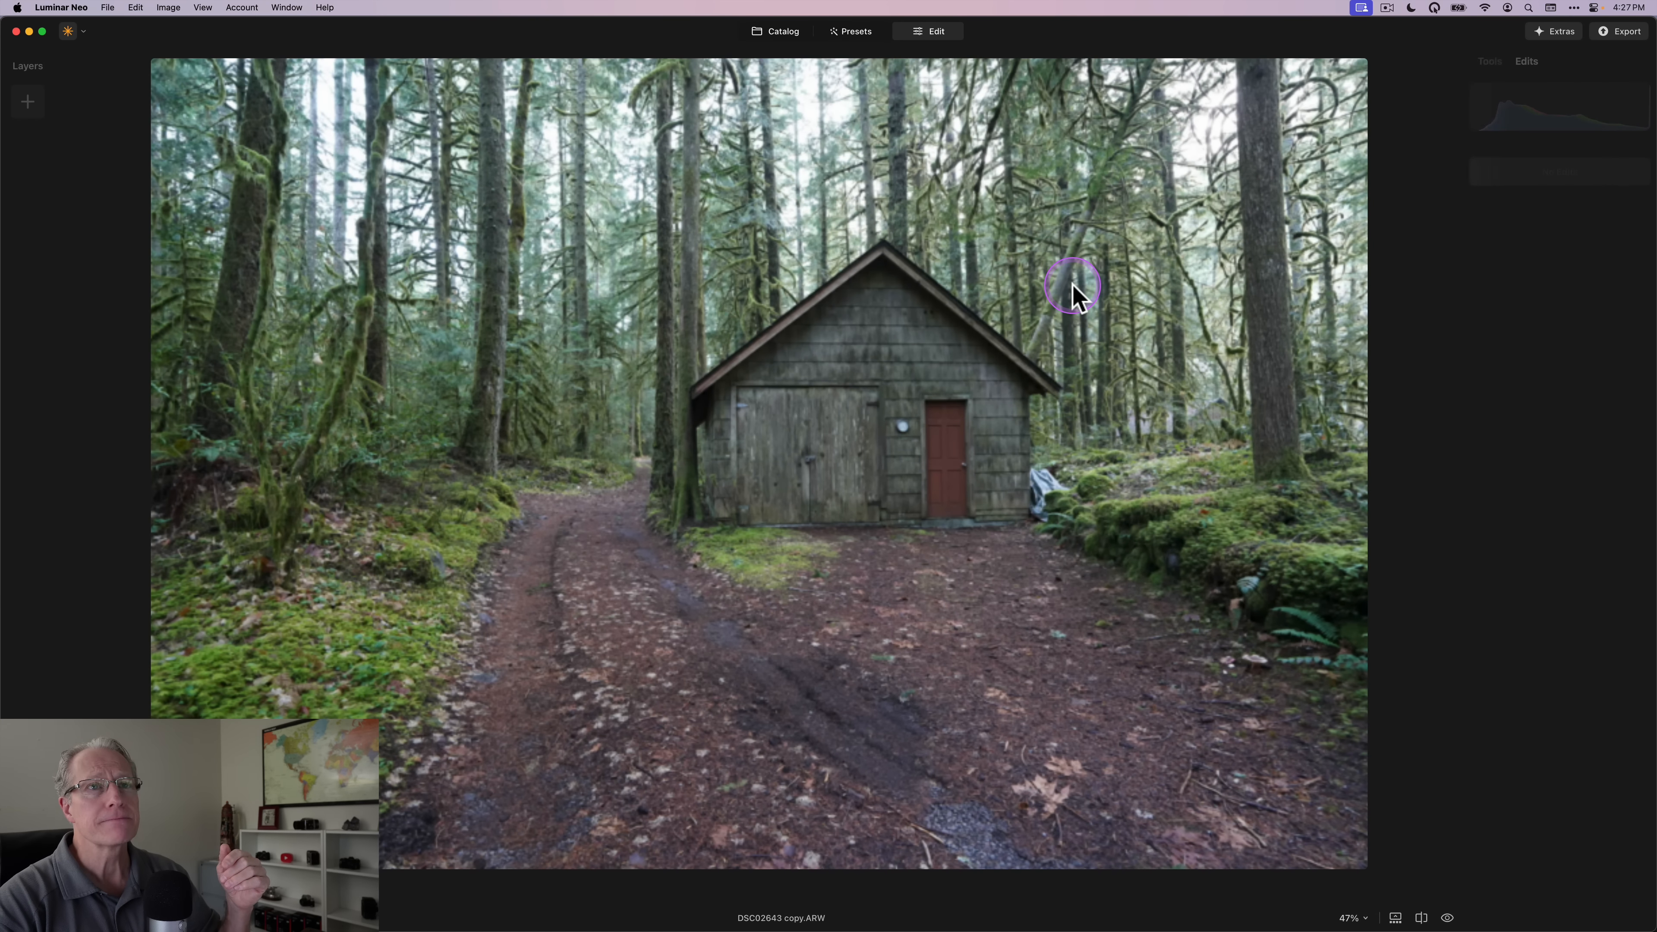
left_click(1492, 62)
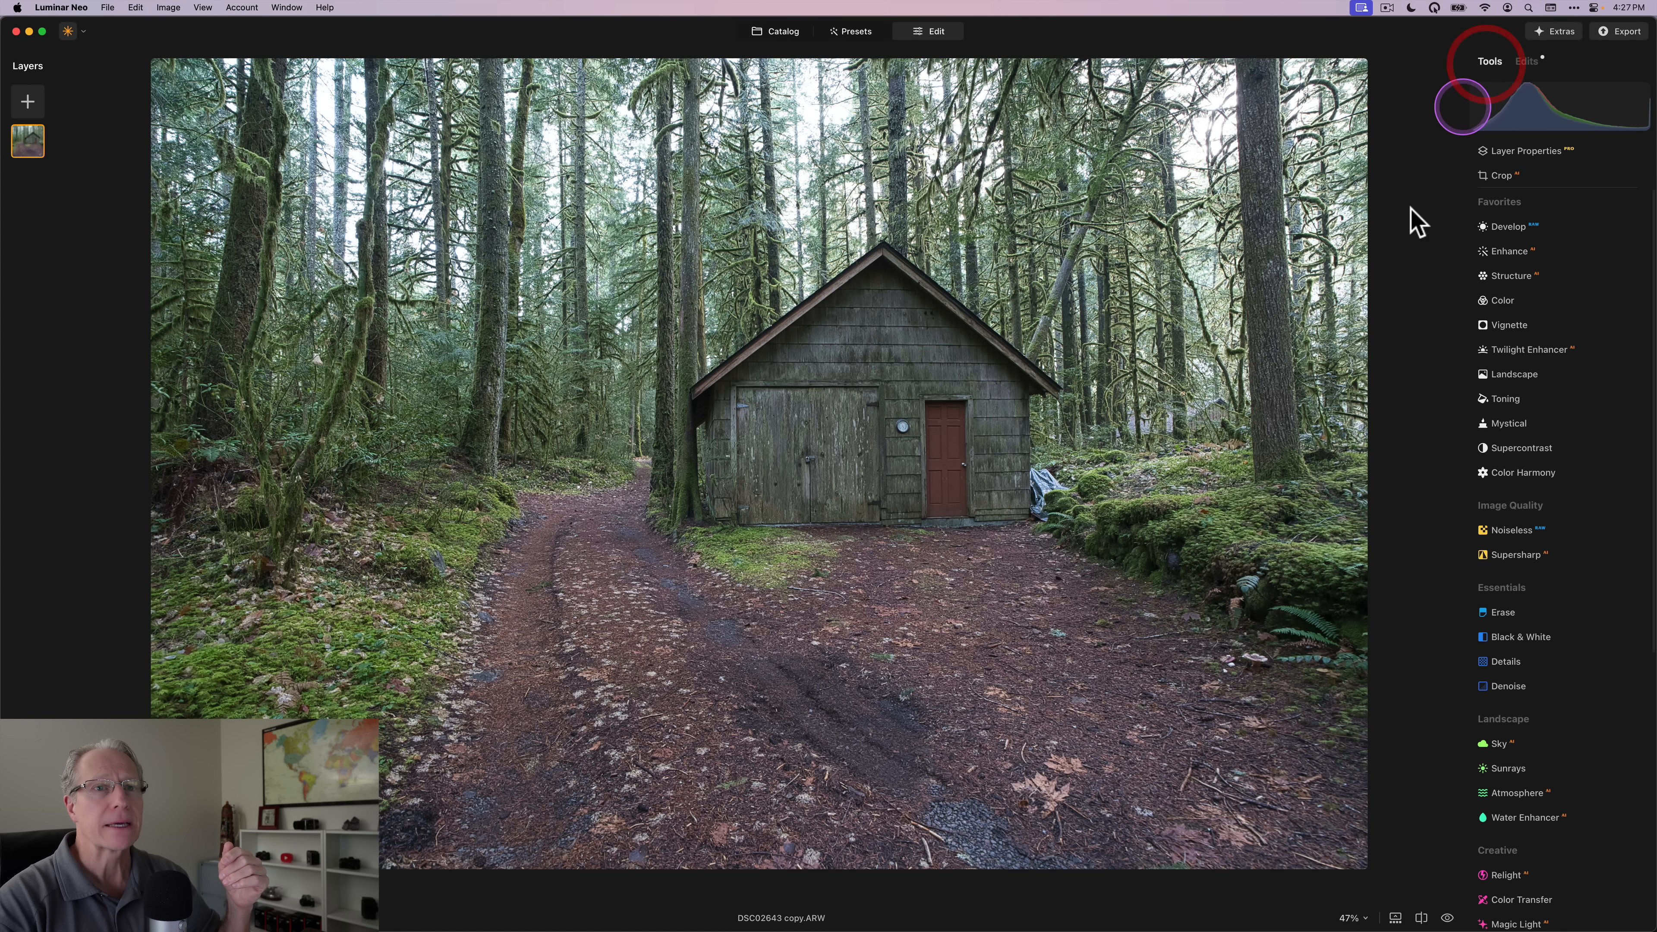
left_click(1535, 249)
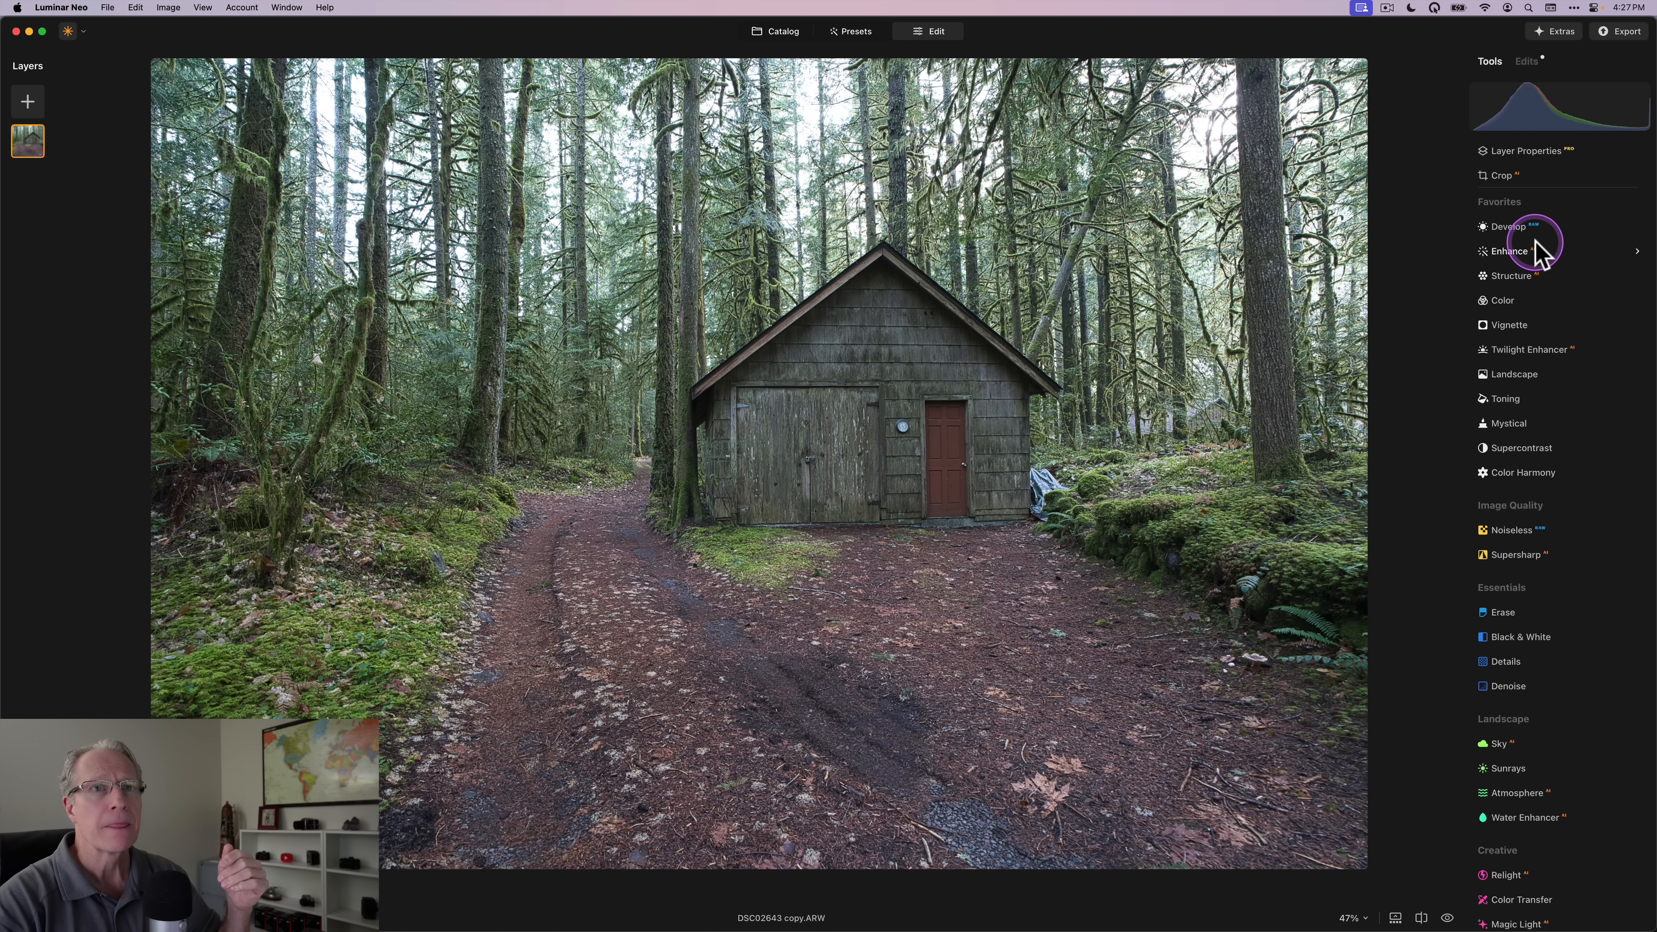
In Develop, apply the Camera Landscape profile to the cabin photo and set saturation to -20 and vibrance to -19.
left_click(1511, 227)
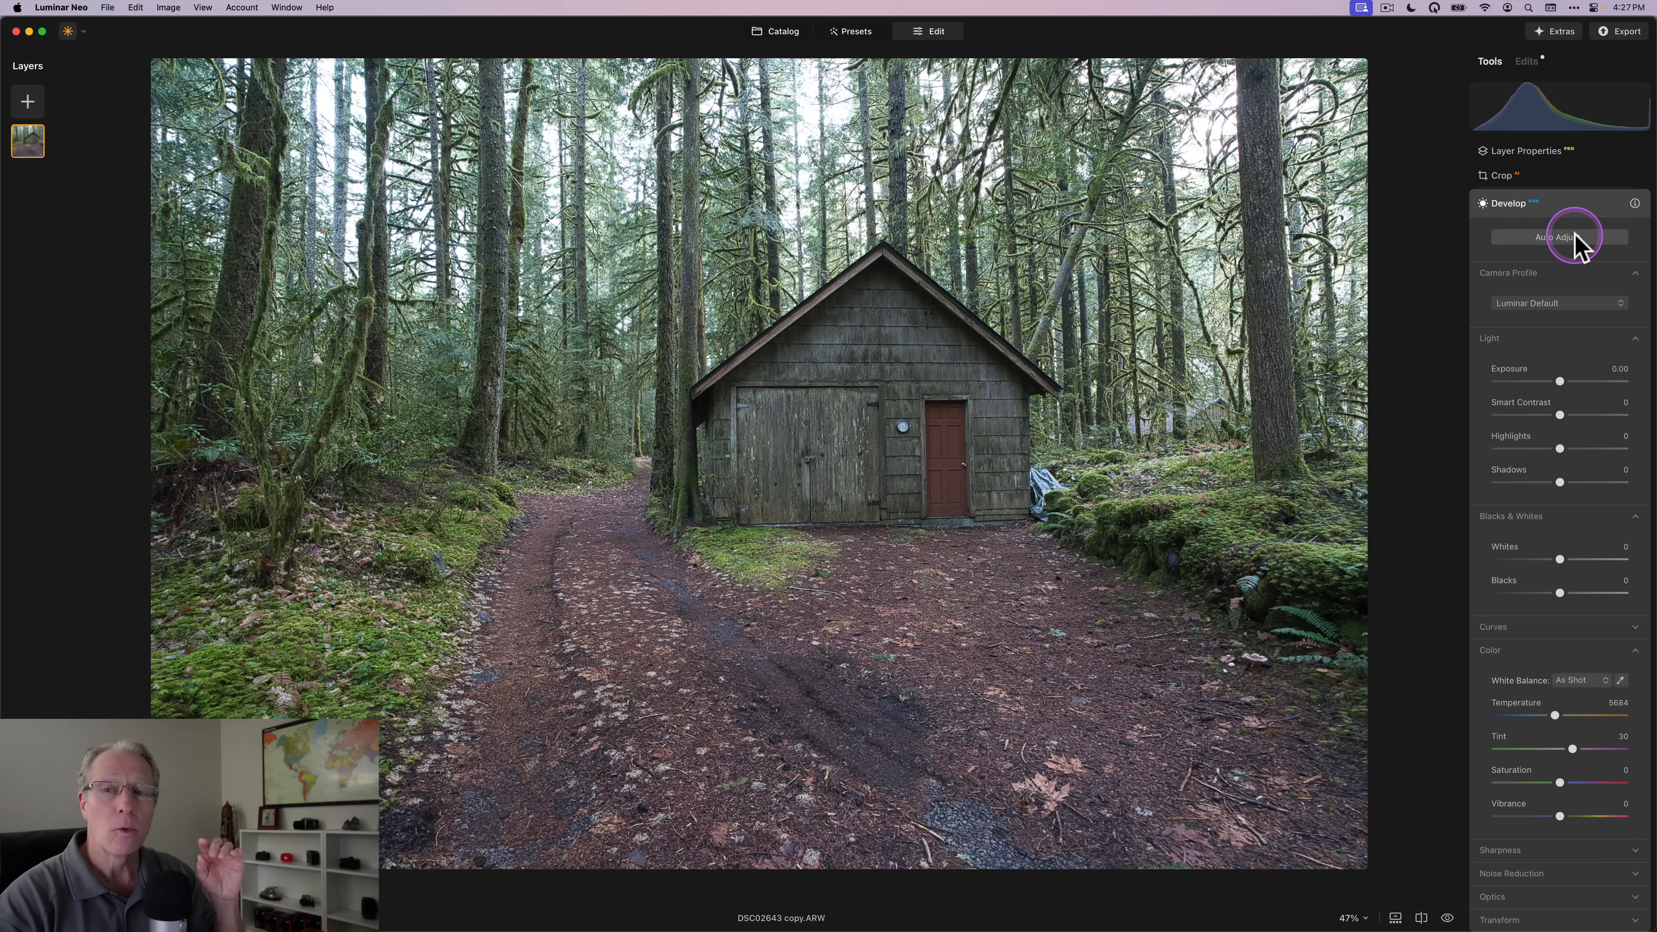
left_click(1555, 304)
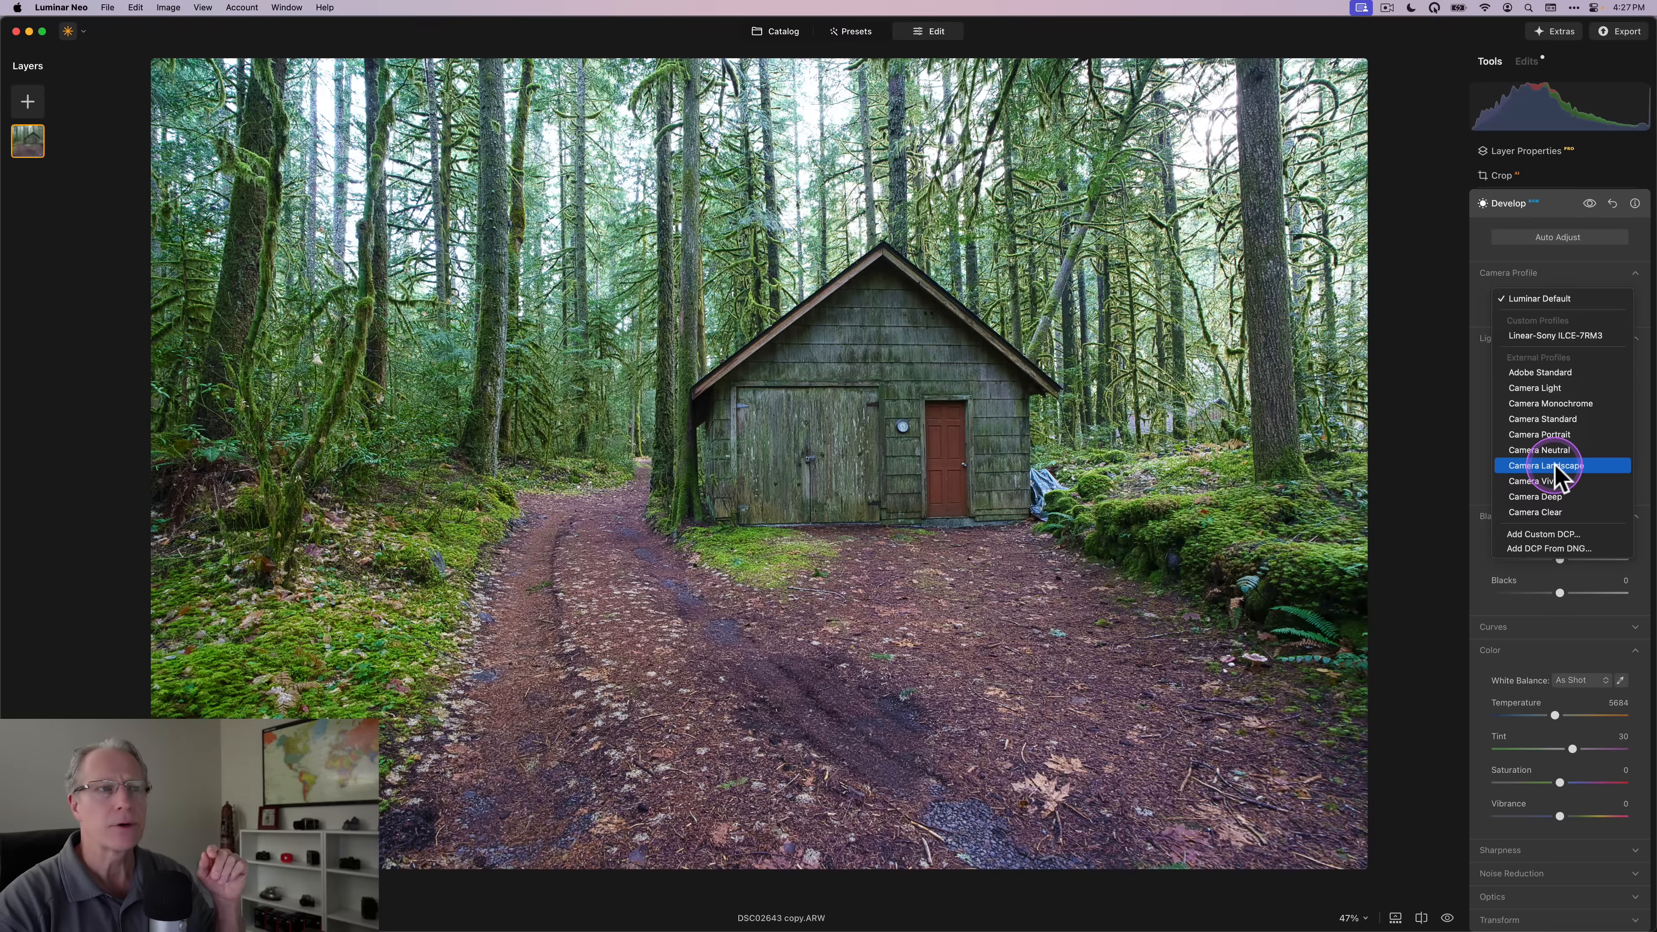
left_click(1555, 467)
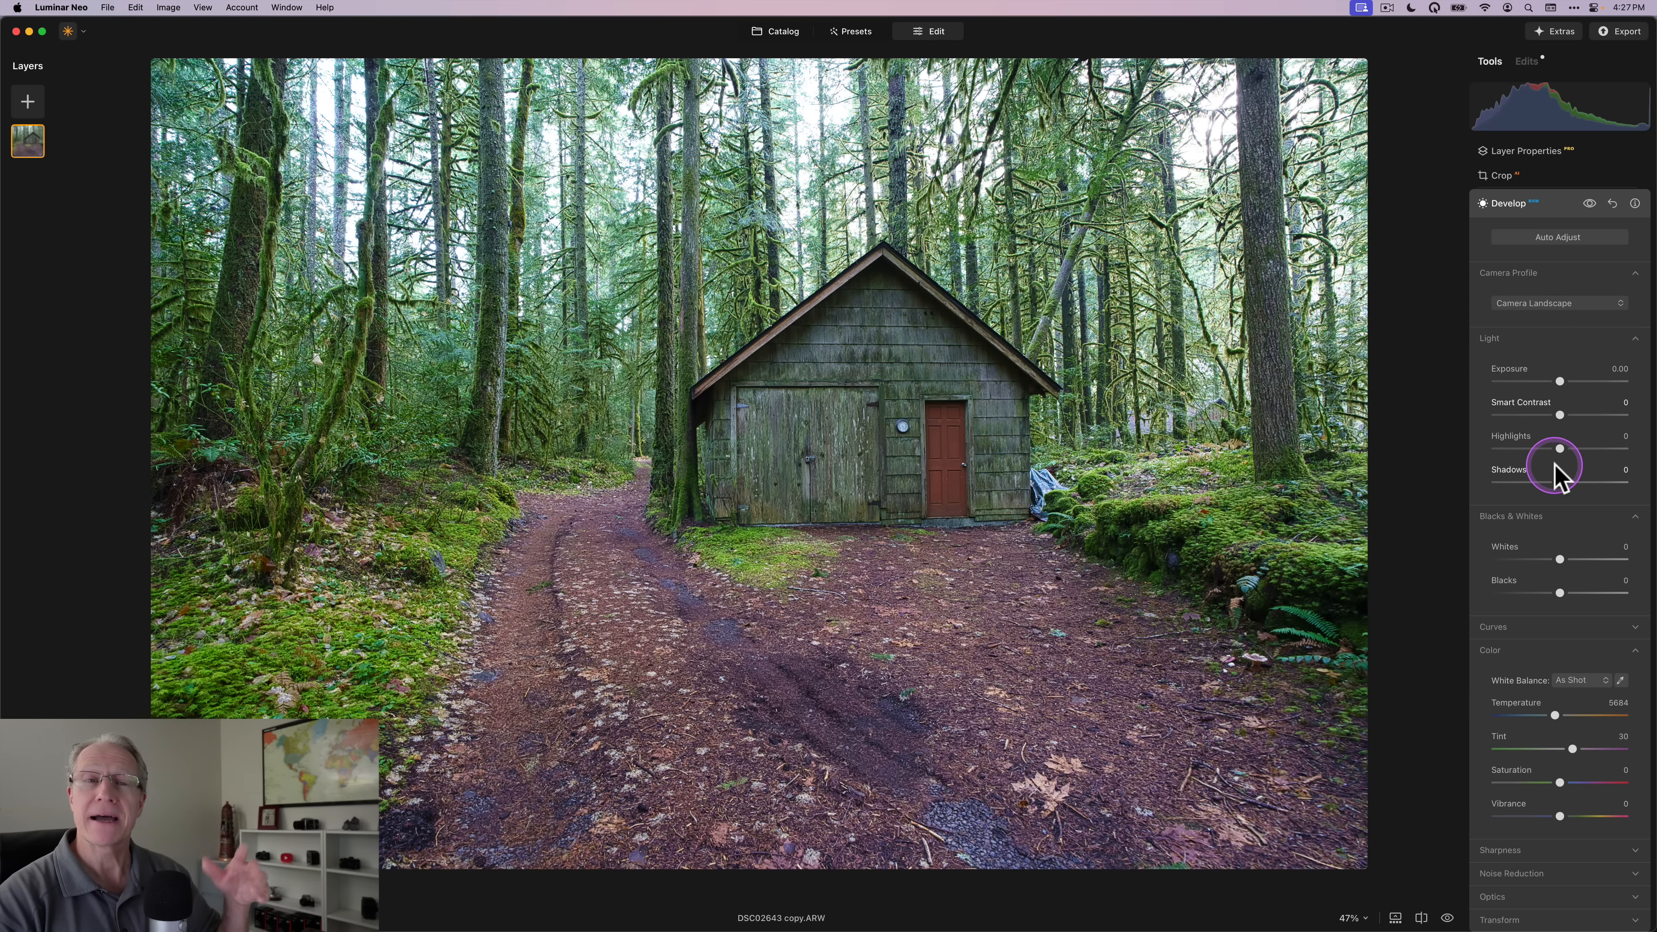
left_click_drag(1559, 784, 1547, 816)
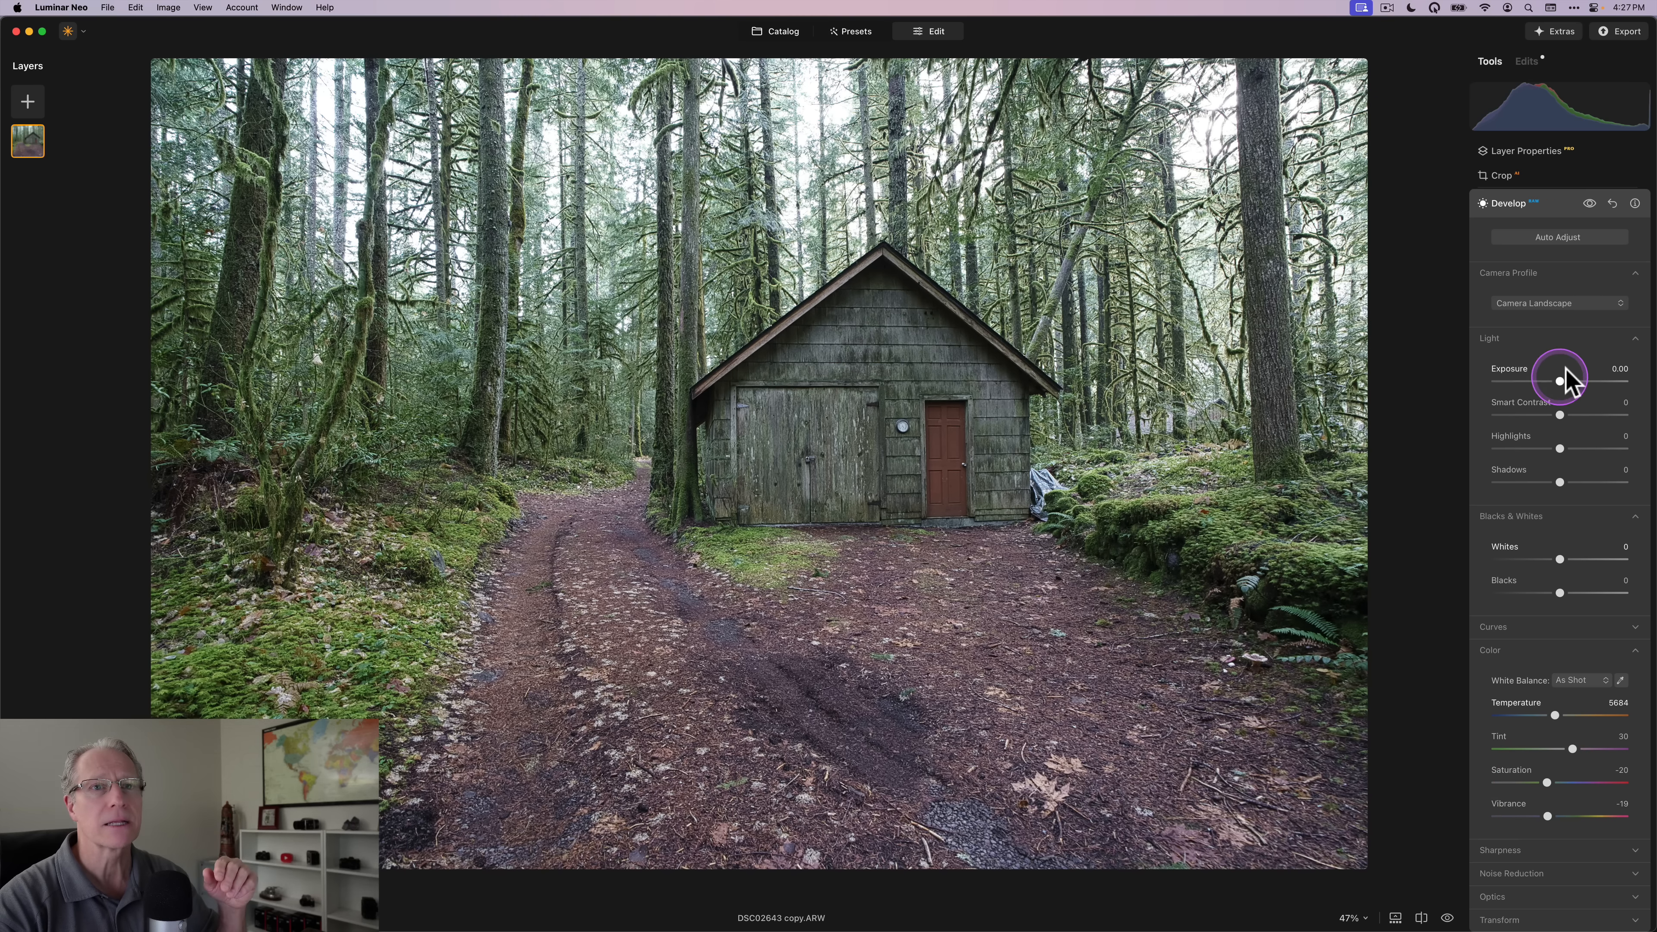
Compare the cabin photo with and without the Develop edits, and apply Auto Adjust.
left_click(1590, 204)
left_click(1590, 204)
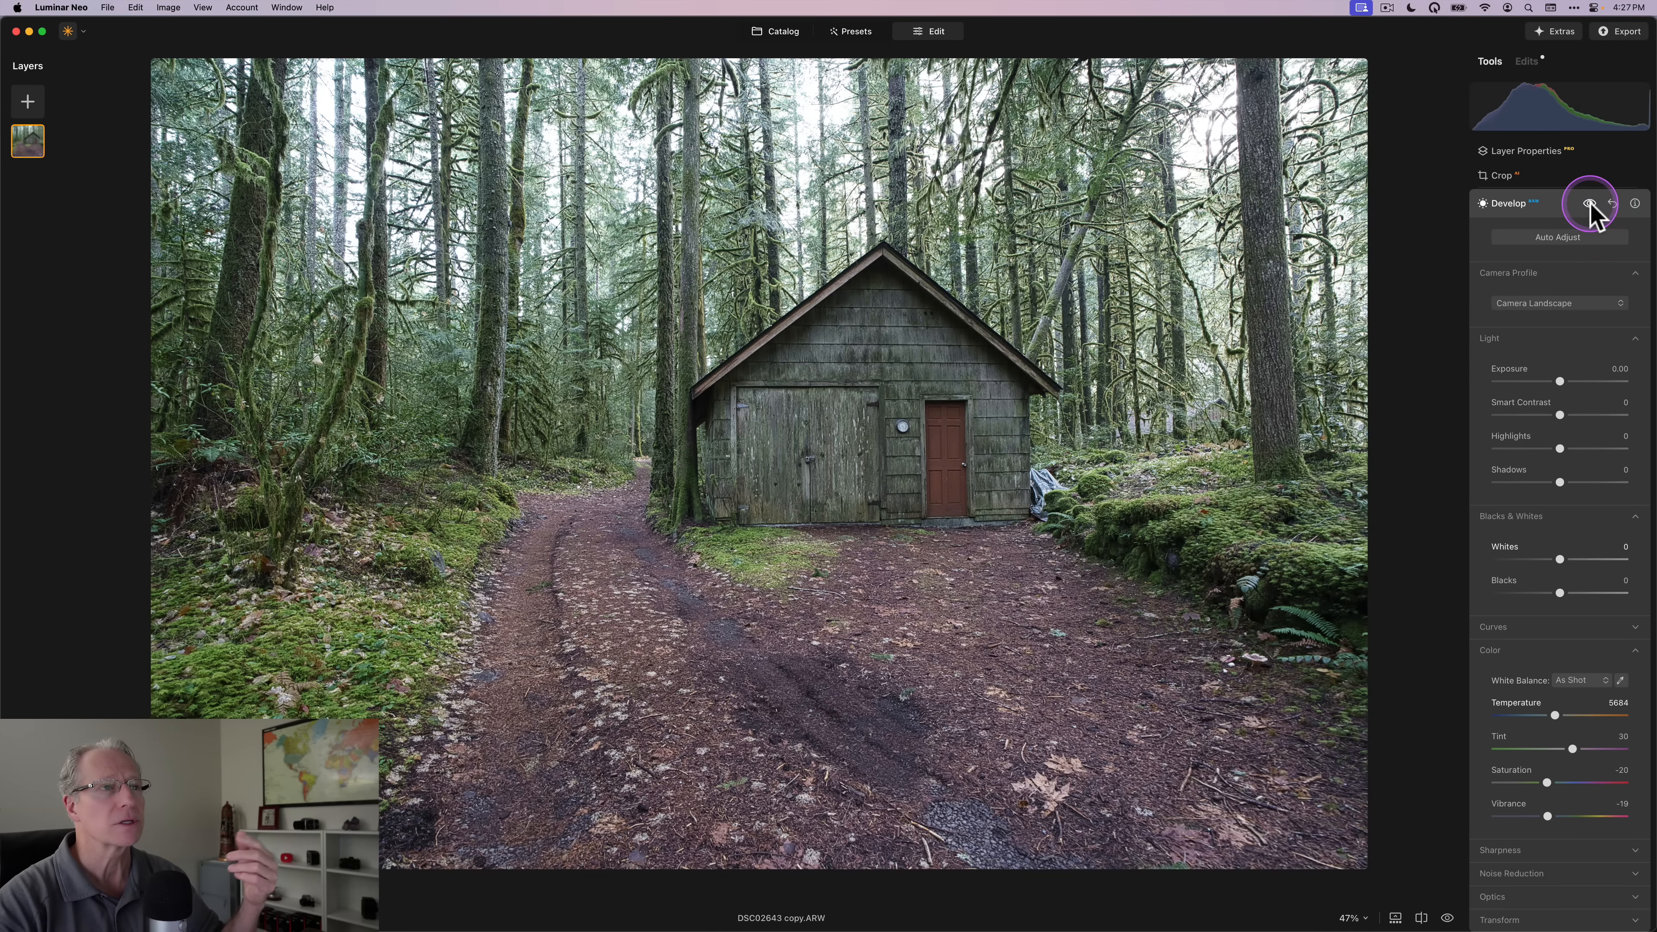
left_click(1590, 204)
left_click(1589, 204)
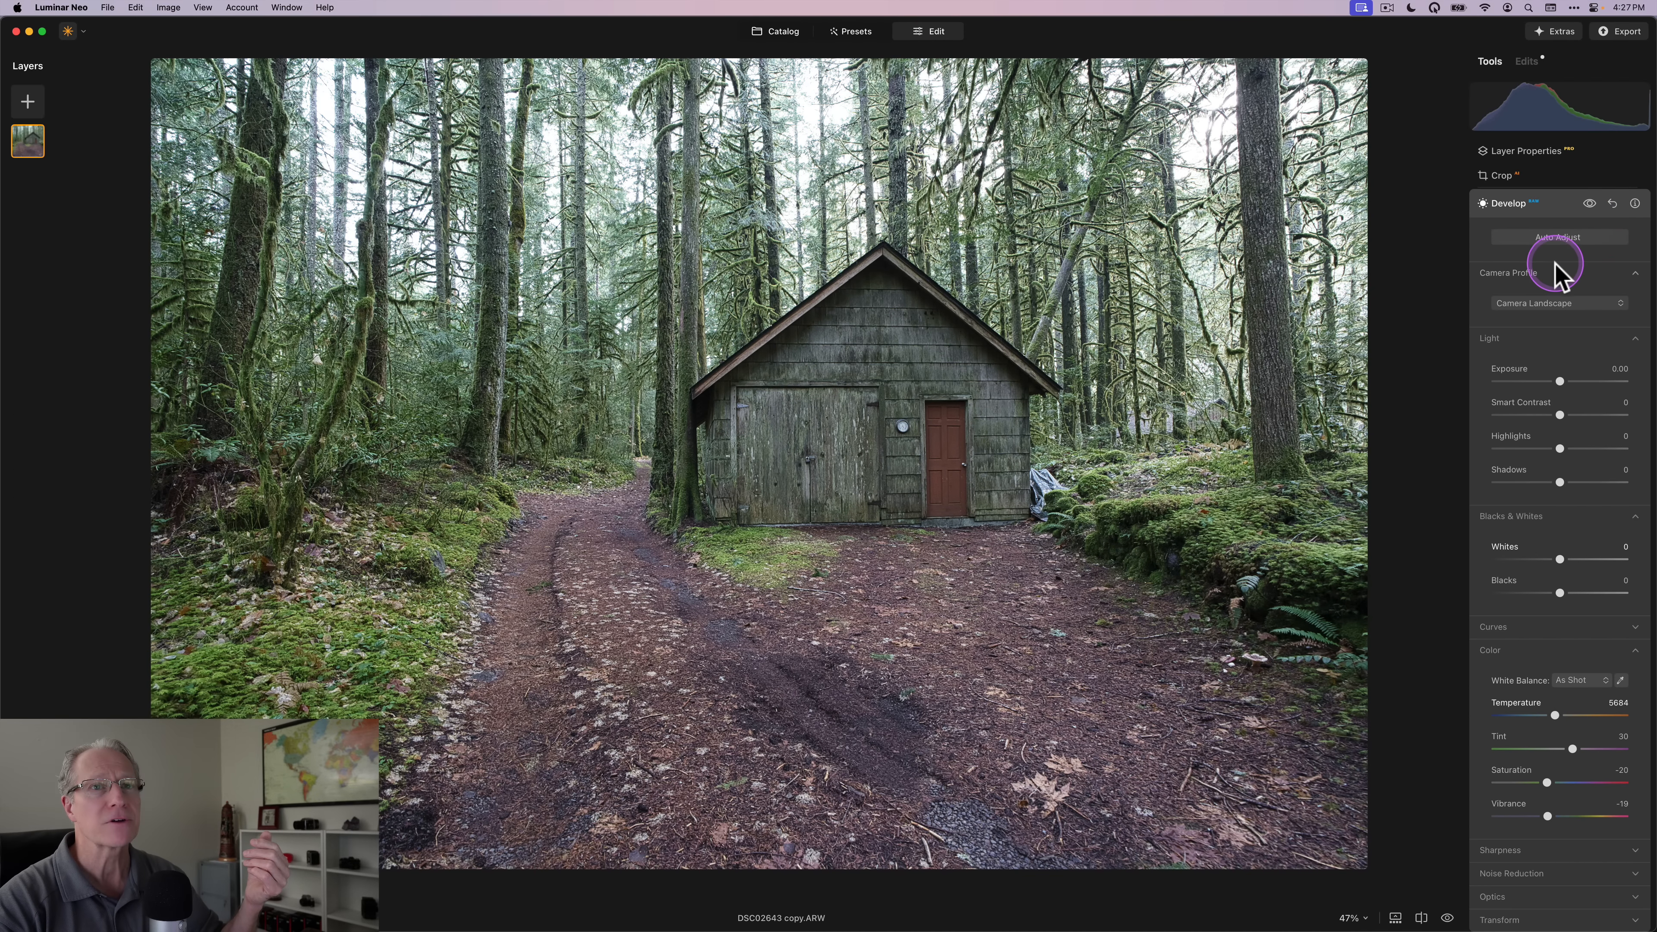
left_click(1561, 237)
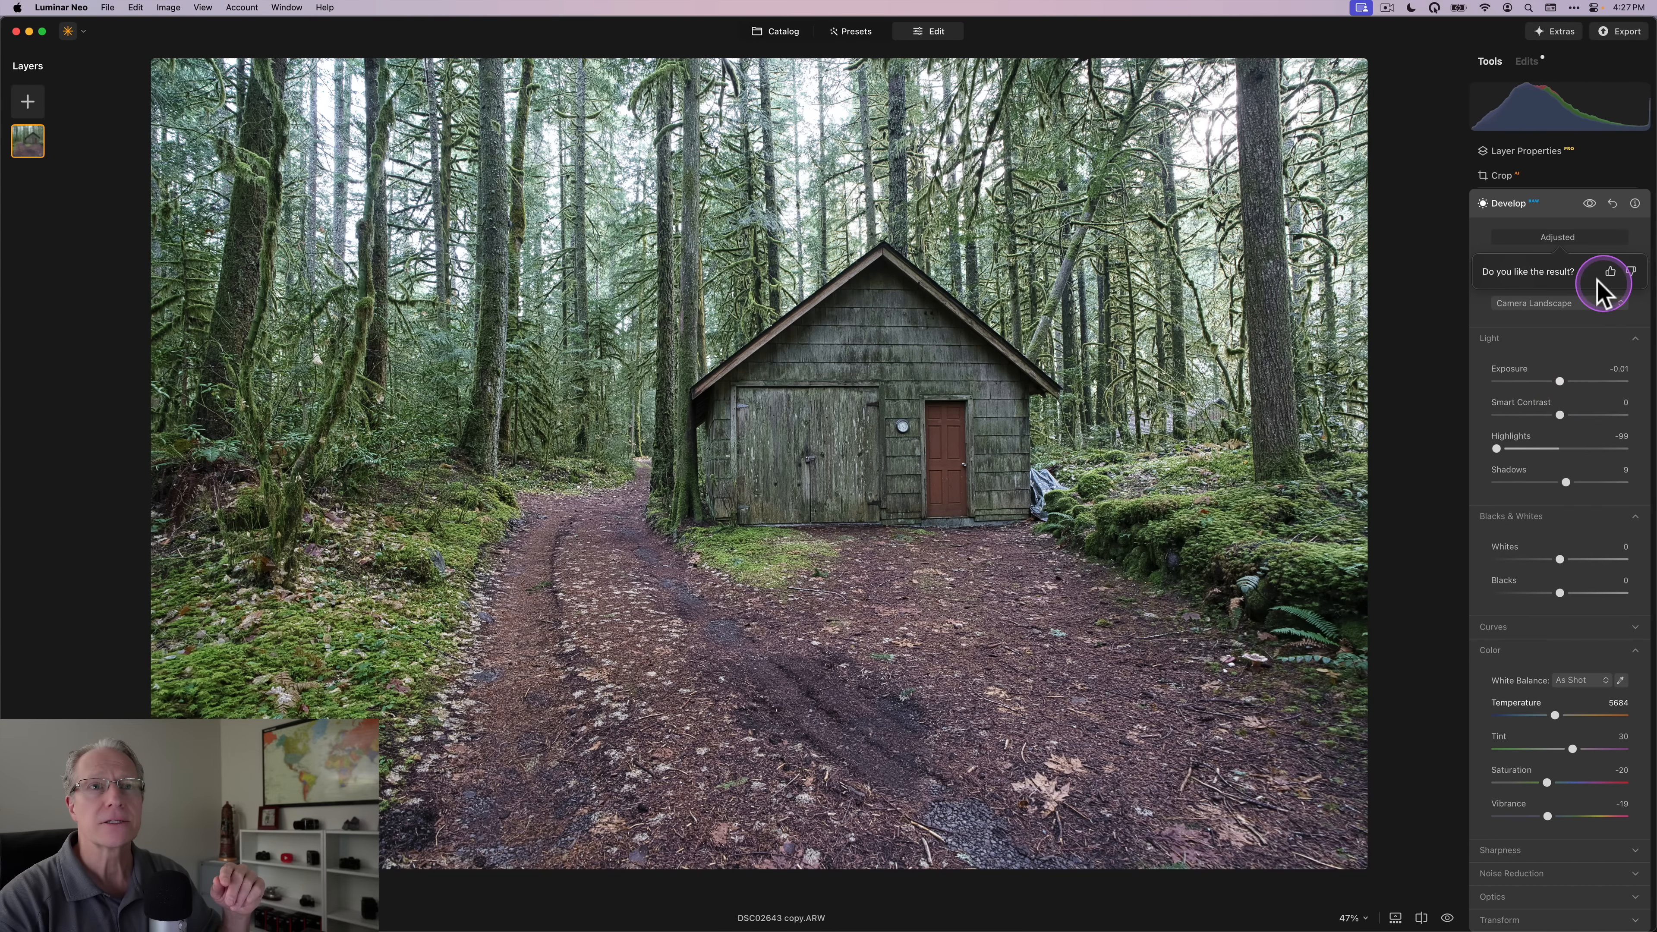
Rate the Auto Adjust result as good, and set the Develop exposure to -0.35 and smart contrast to 19.
left_click(1610, 272)
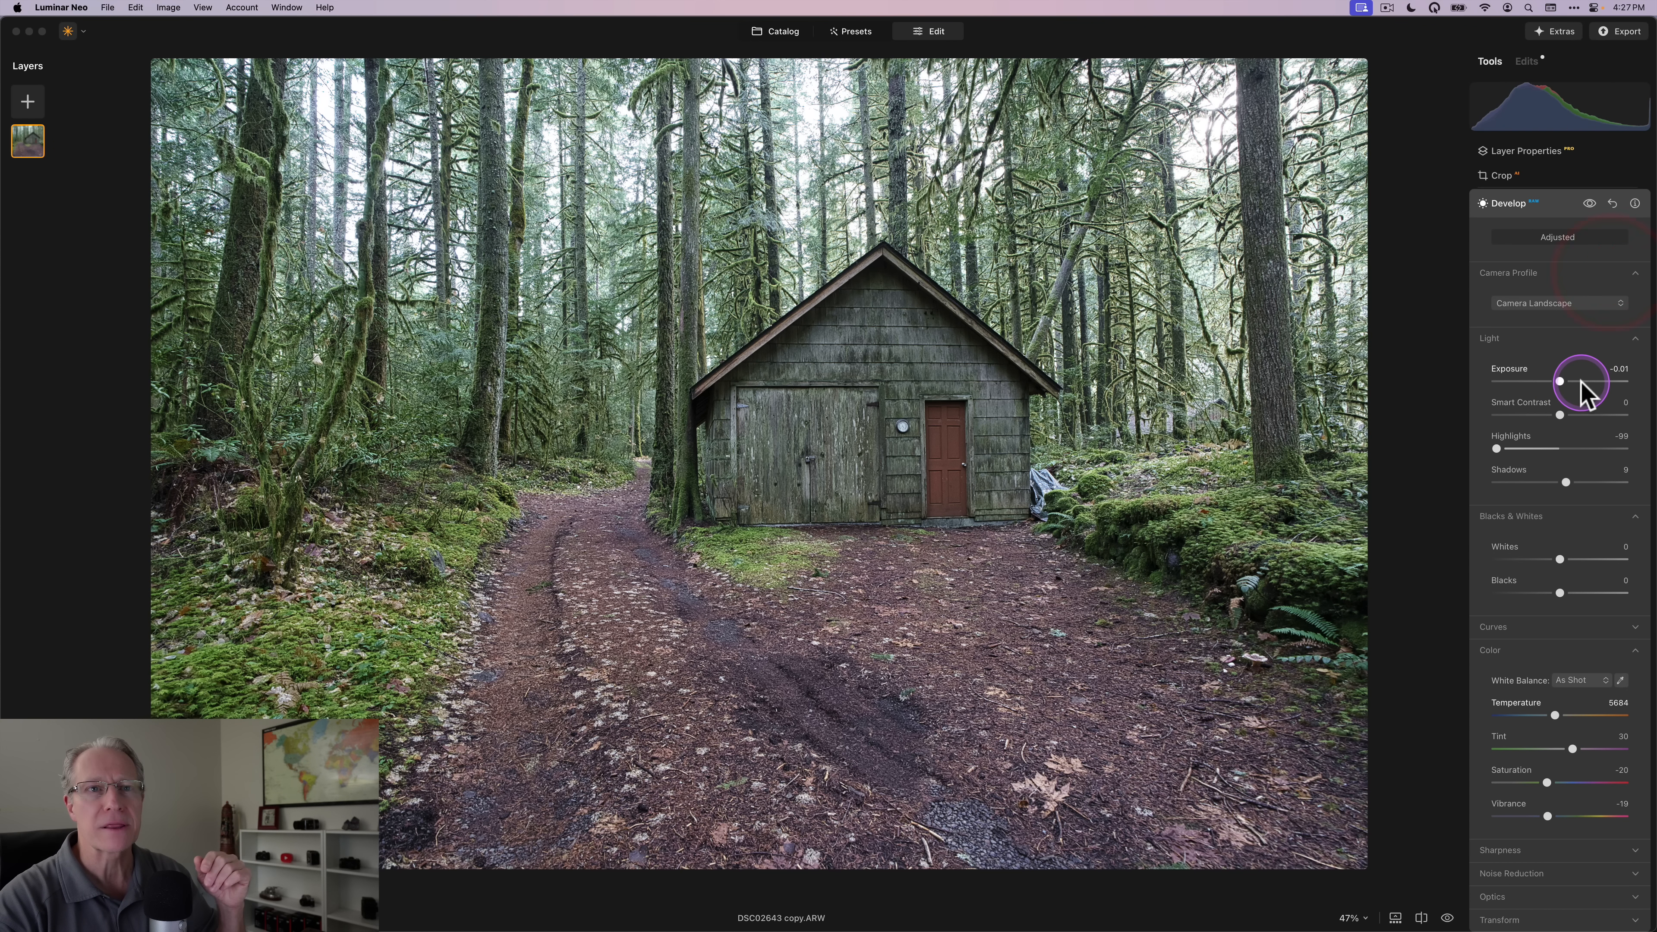
left_click_drag(1564, 382, 1573, 421)
left_click(1559, 415)
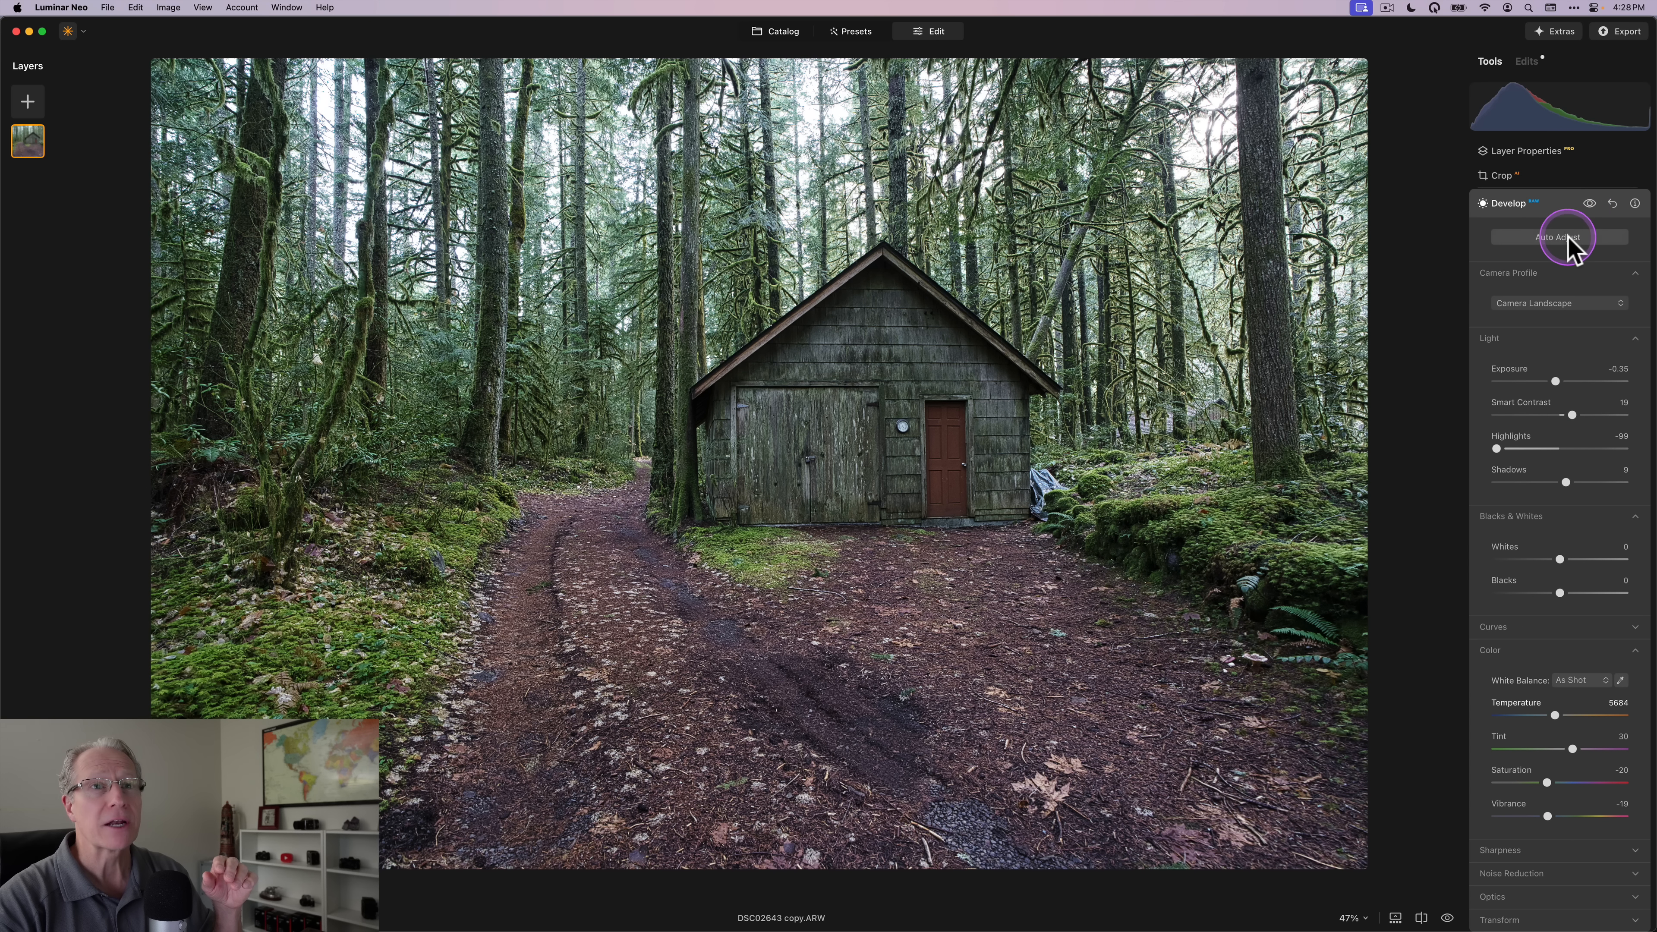
Compare the cabin photo with and without the Develop adjustments, and close the Develop tool.
left_click(1590, 204)
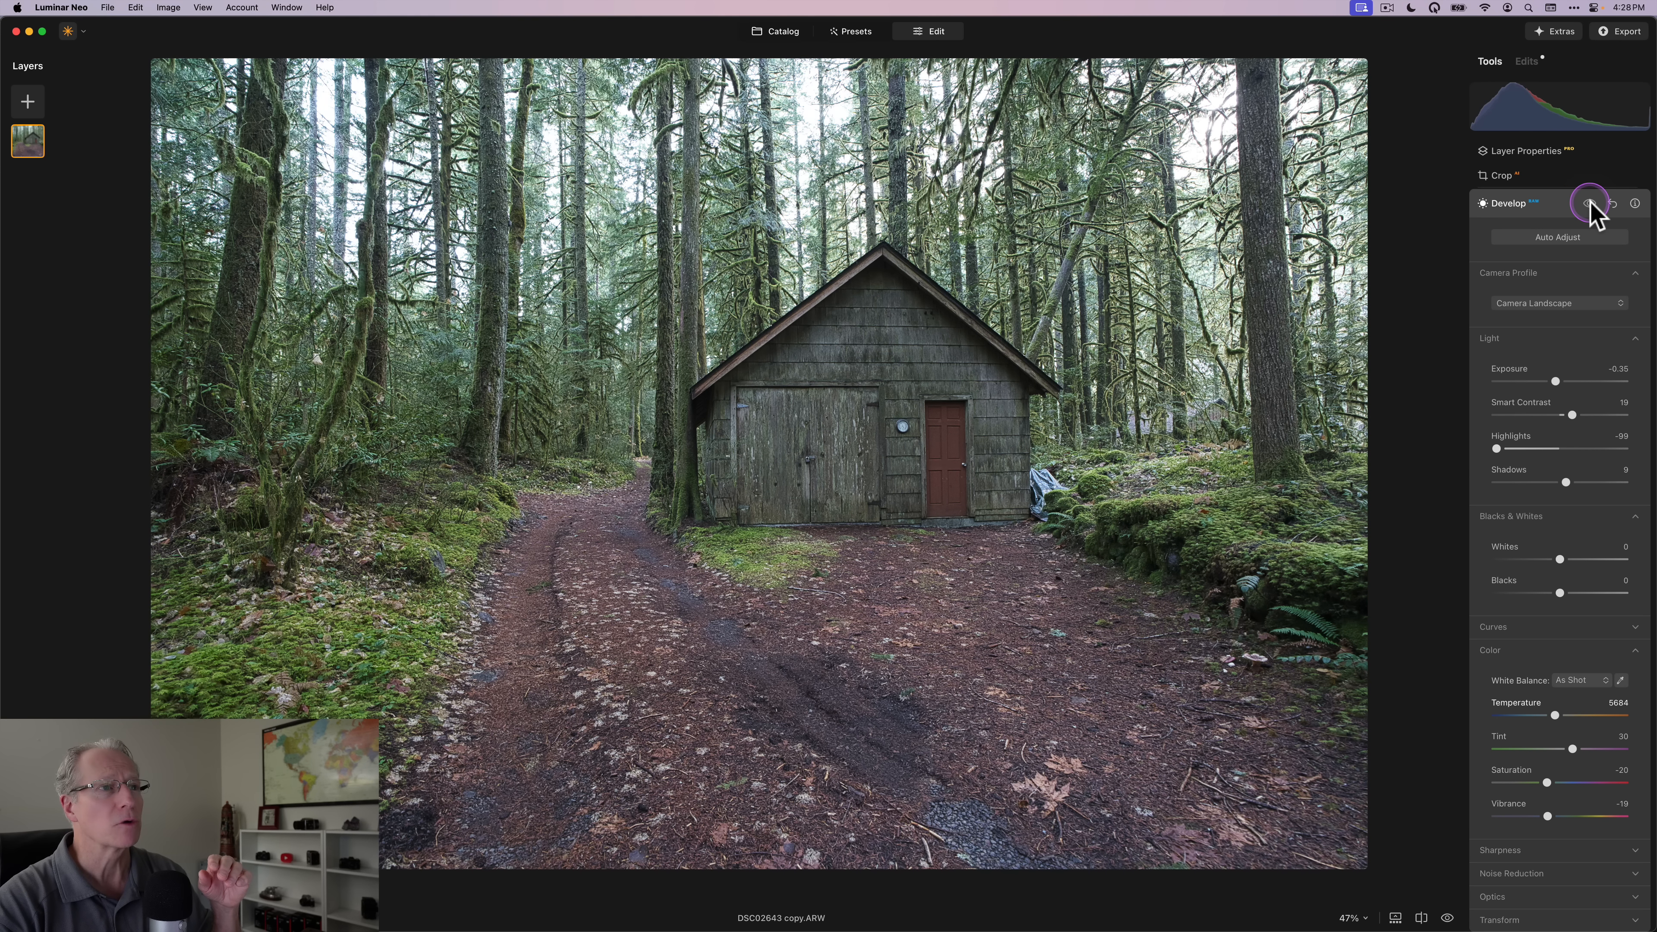
left_click(1590, 204)
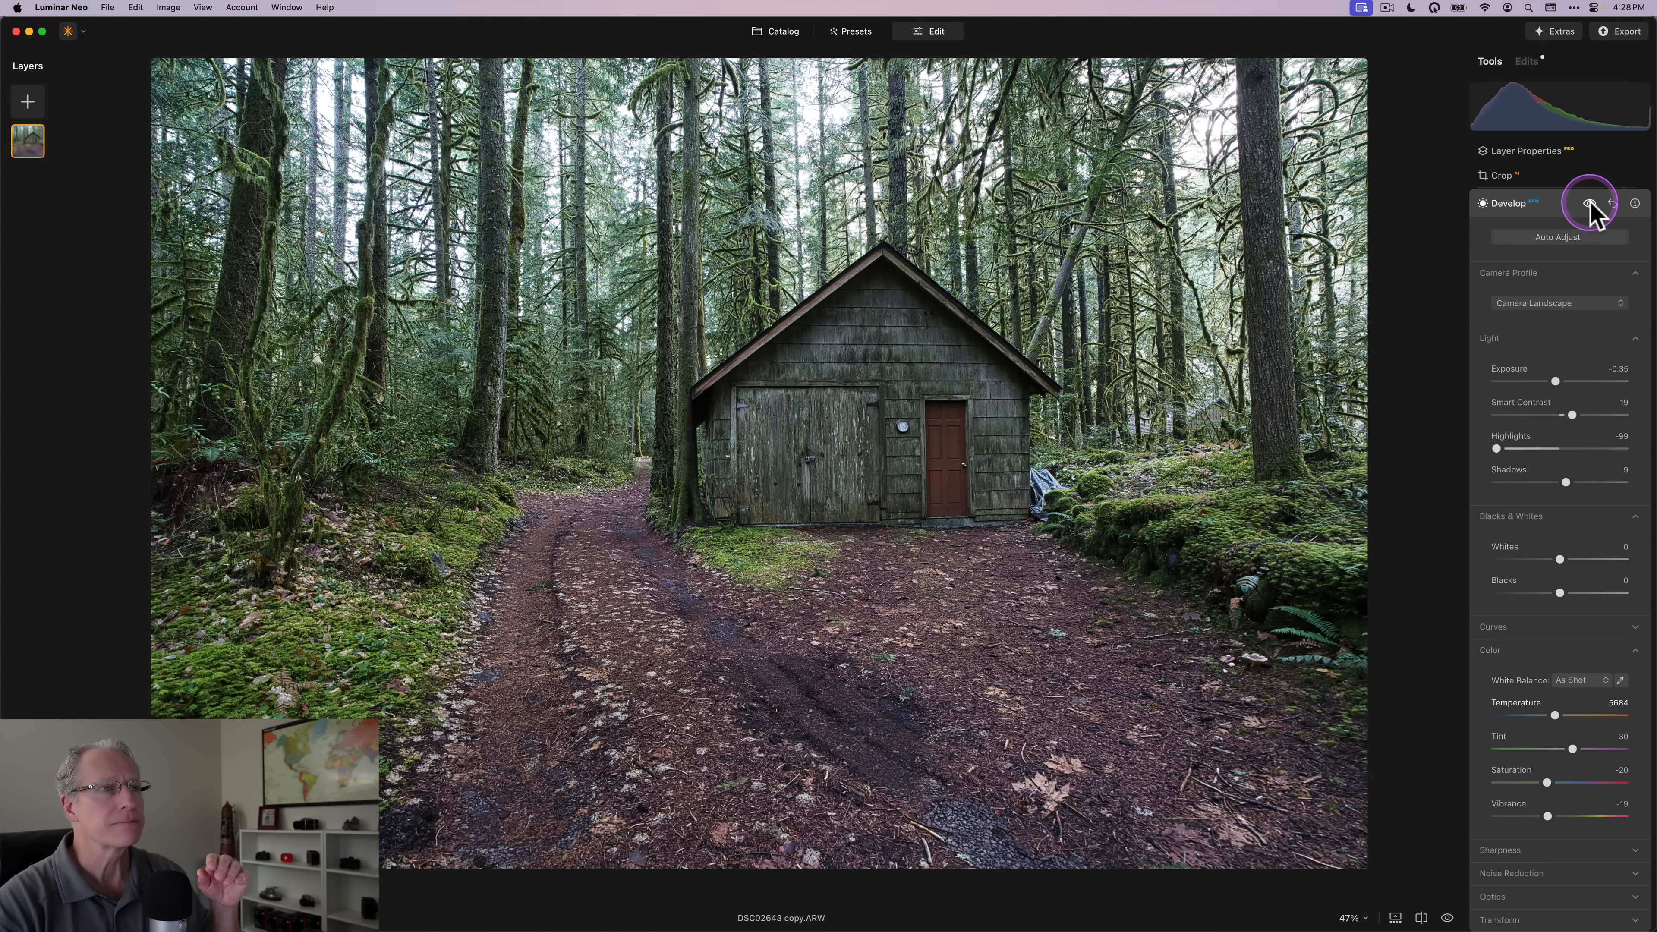
left_click(1572, 208)
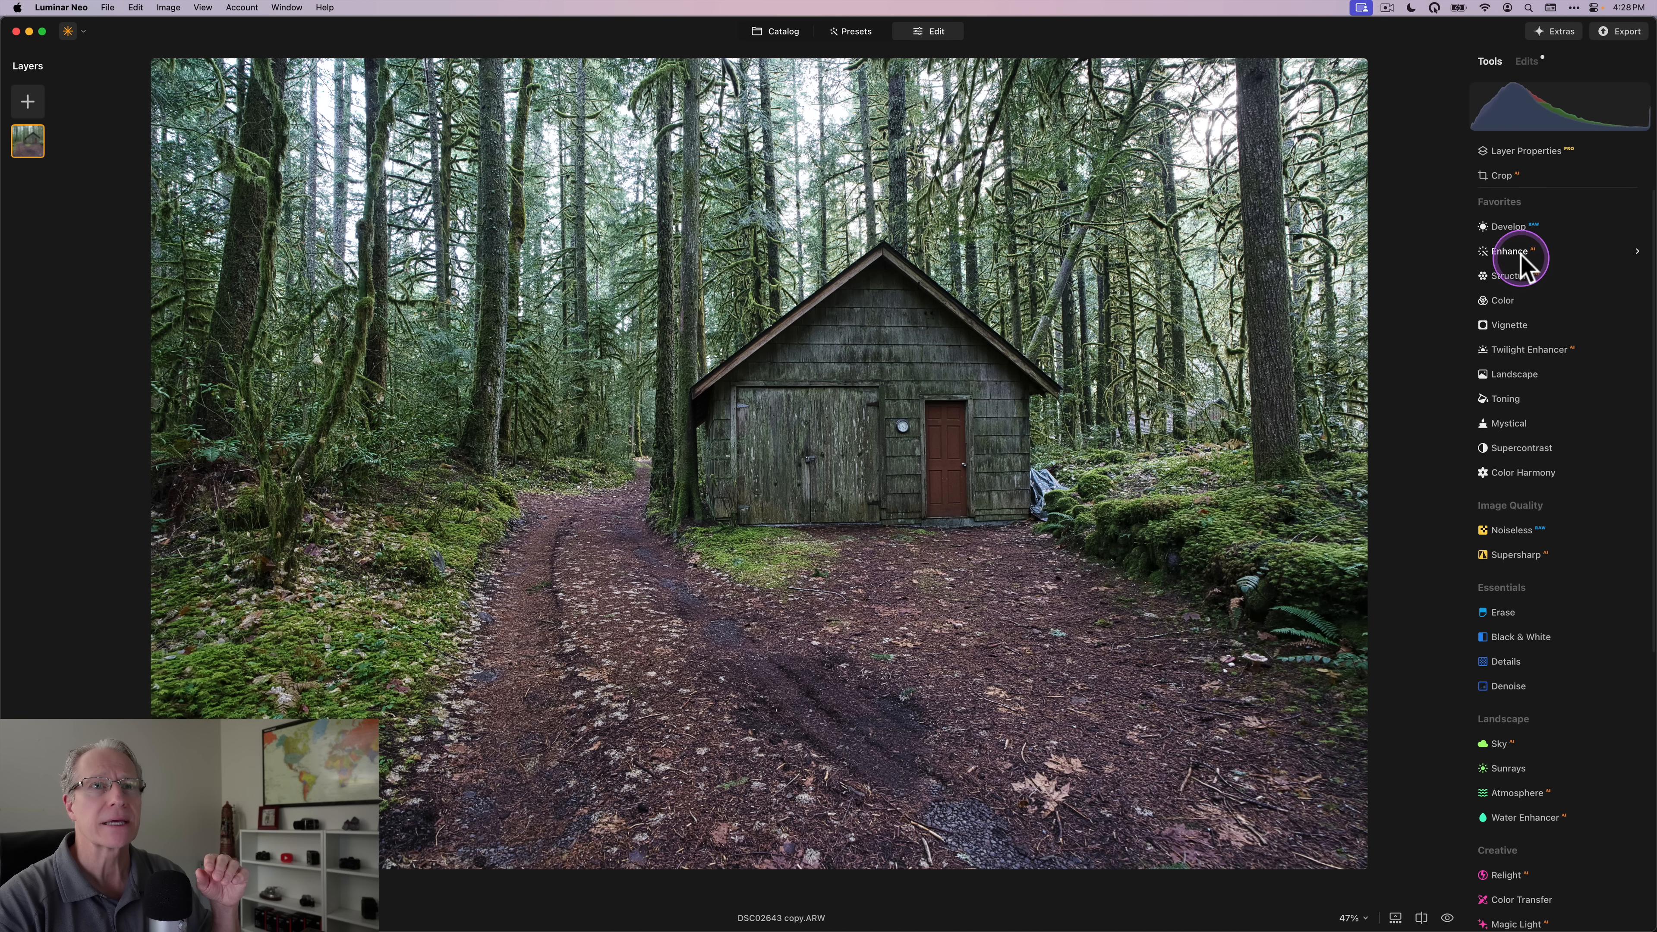
Apply Enhance to the cabin photo with Accent set to 27.
left_click(1512, 252)
left_click_drag(1517, 335, 1531, 337)
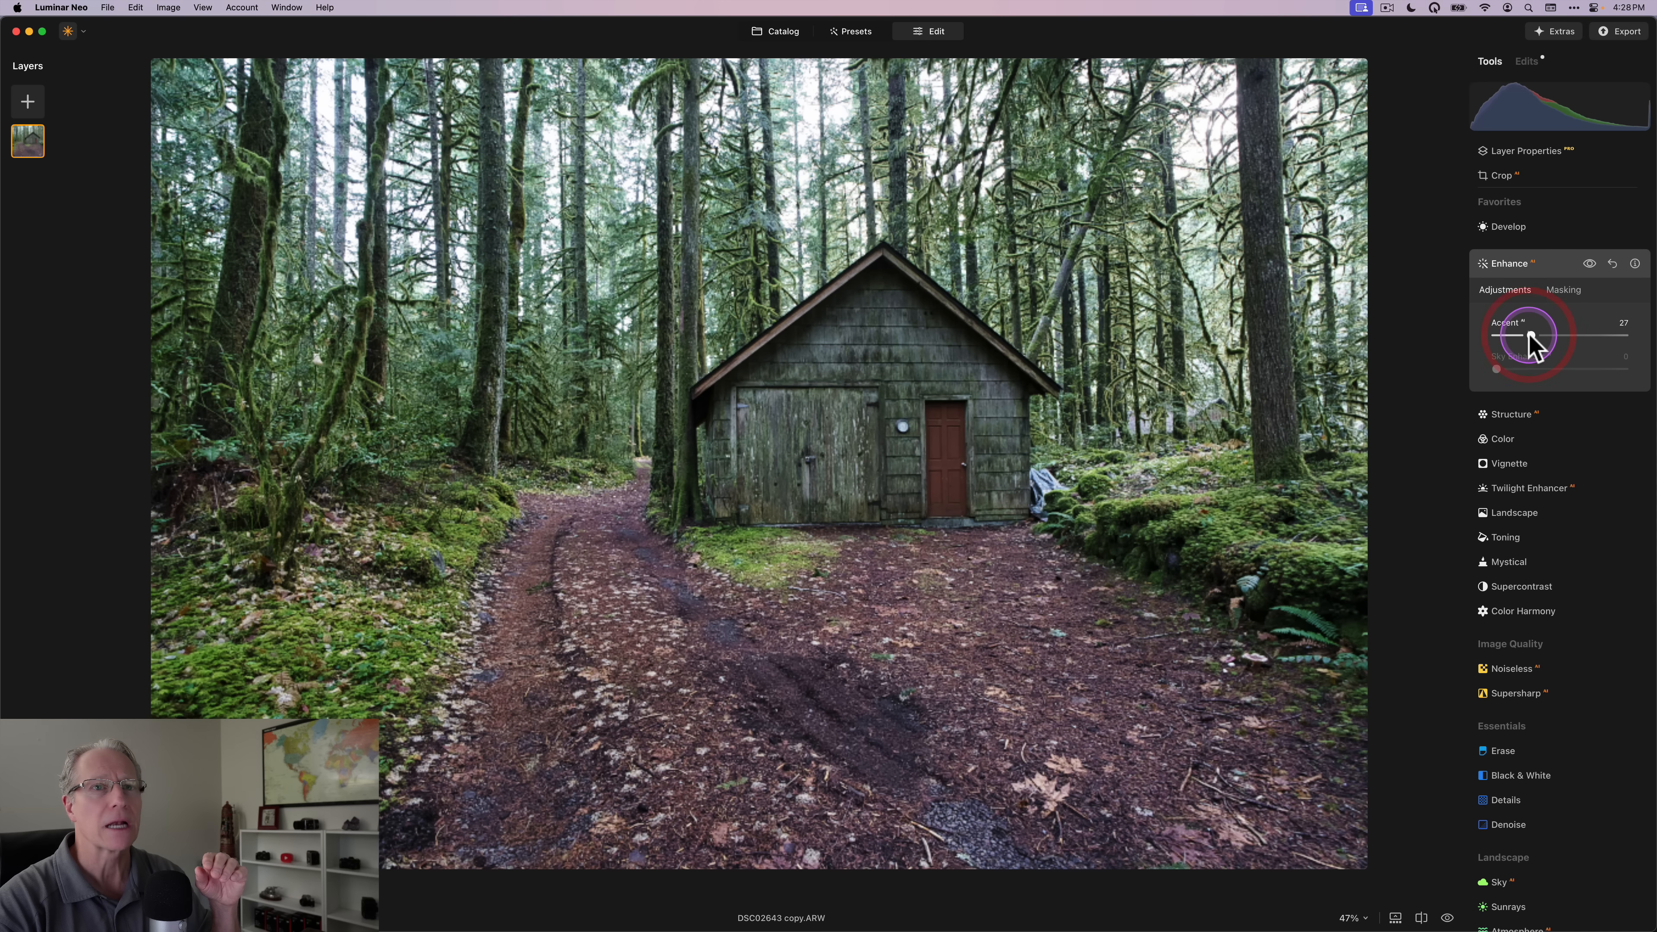
left_click(1532, 260)
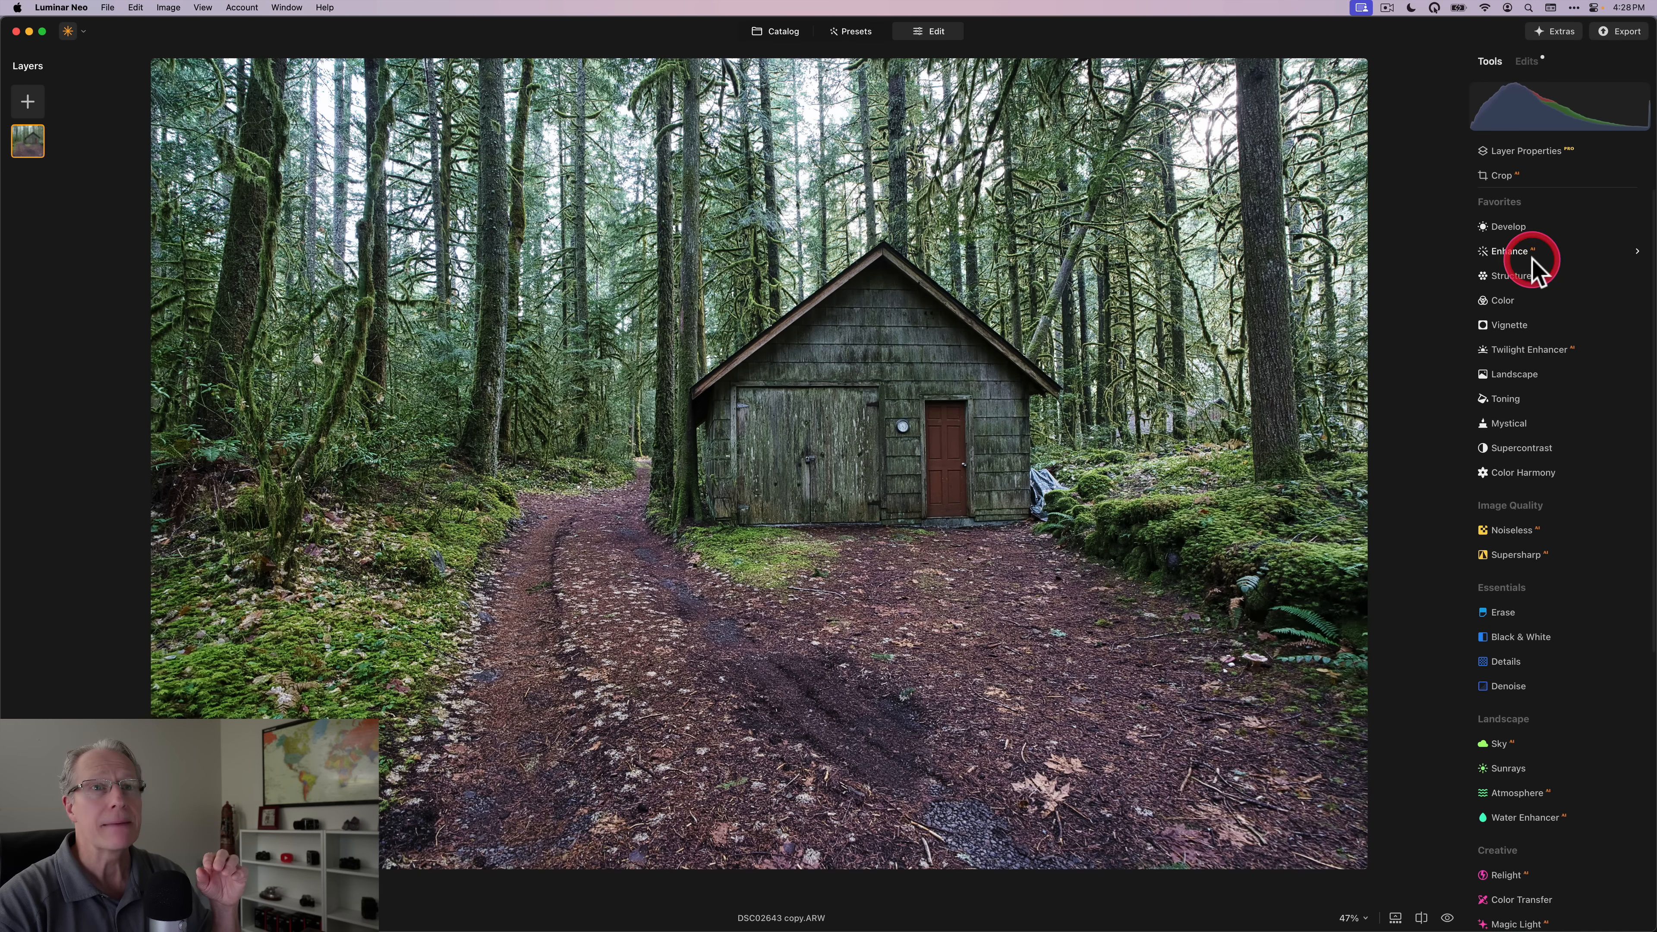
In the Color tool's HSL hue settings, lower orange slightly and set yellow to -49 and green to -48.
left_click(1503, 300)
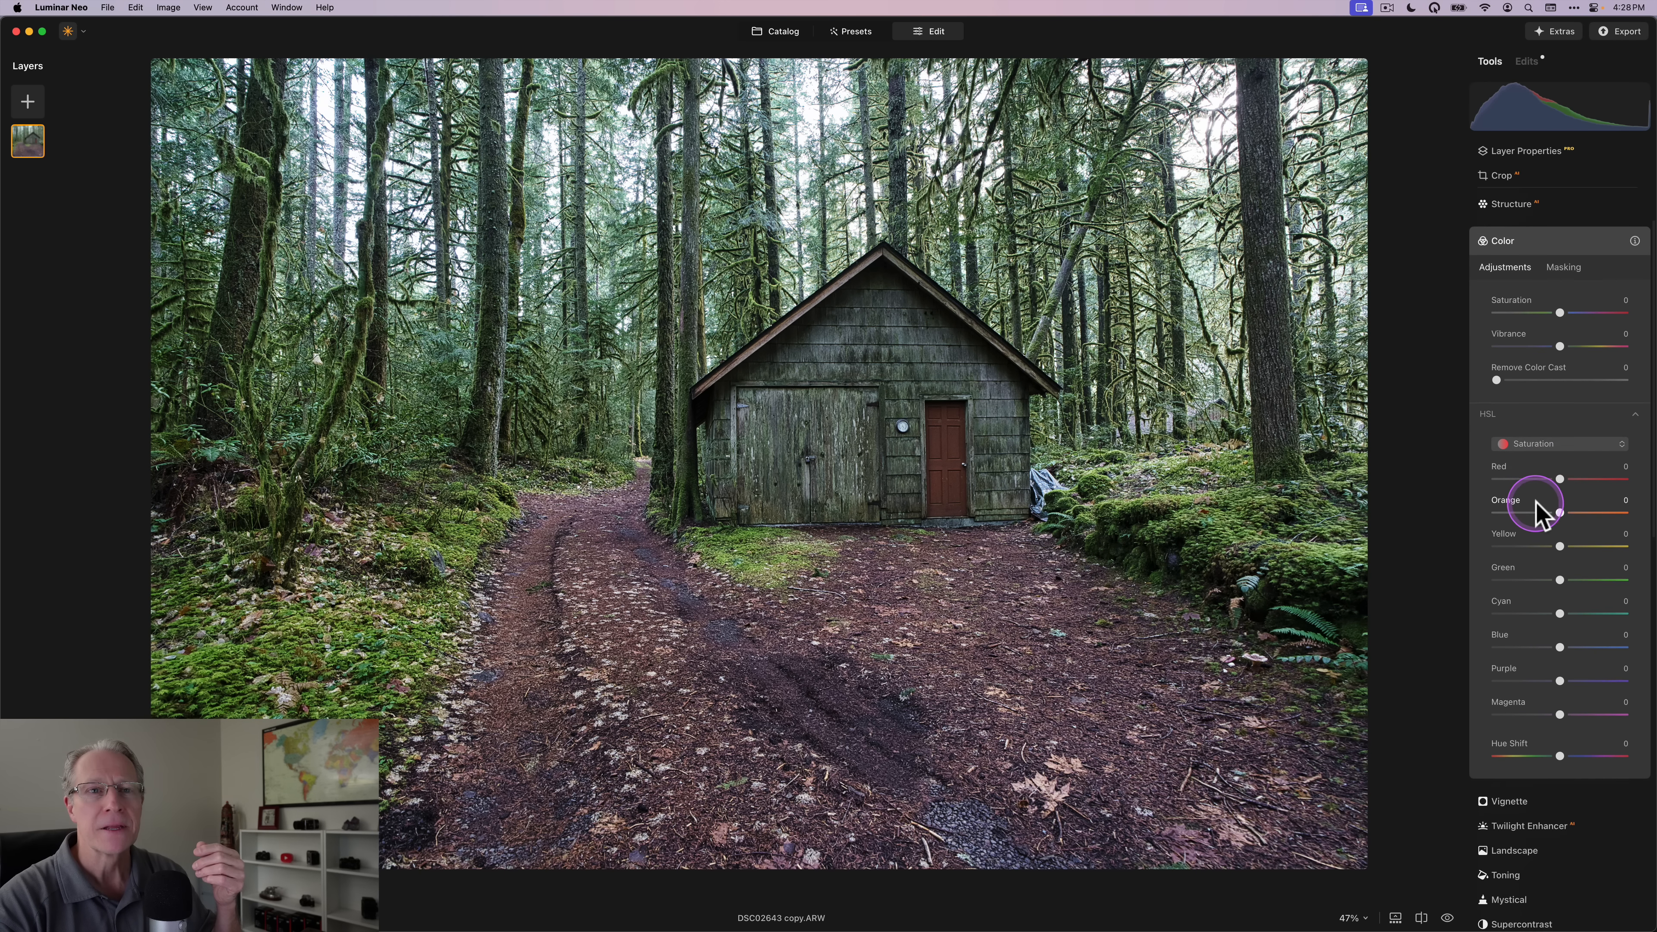
left_click(1536, 435)
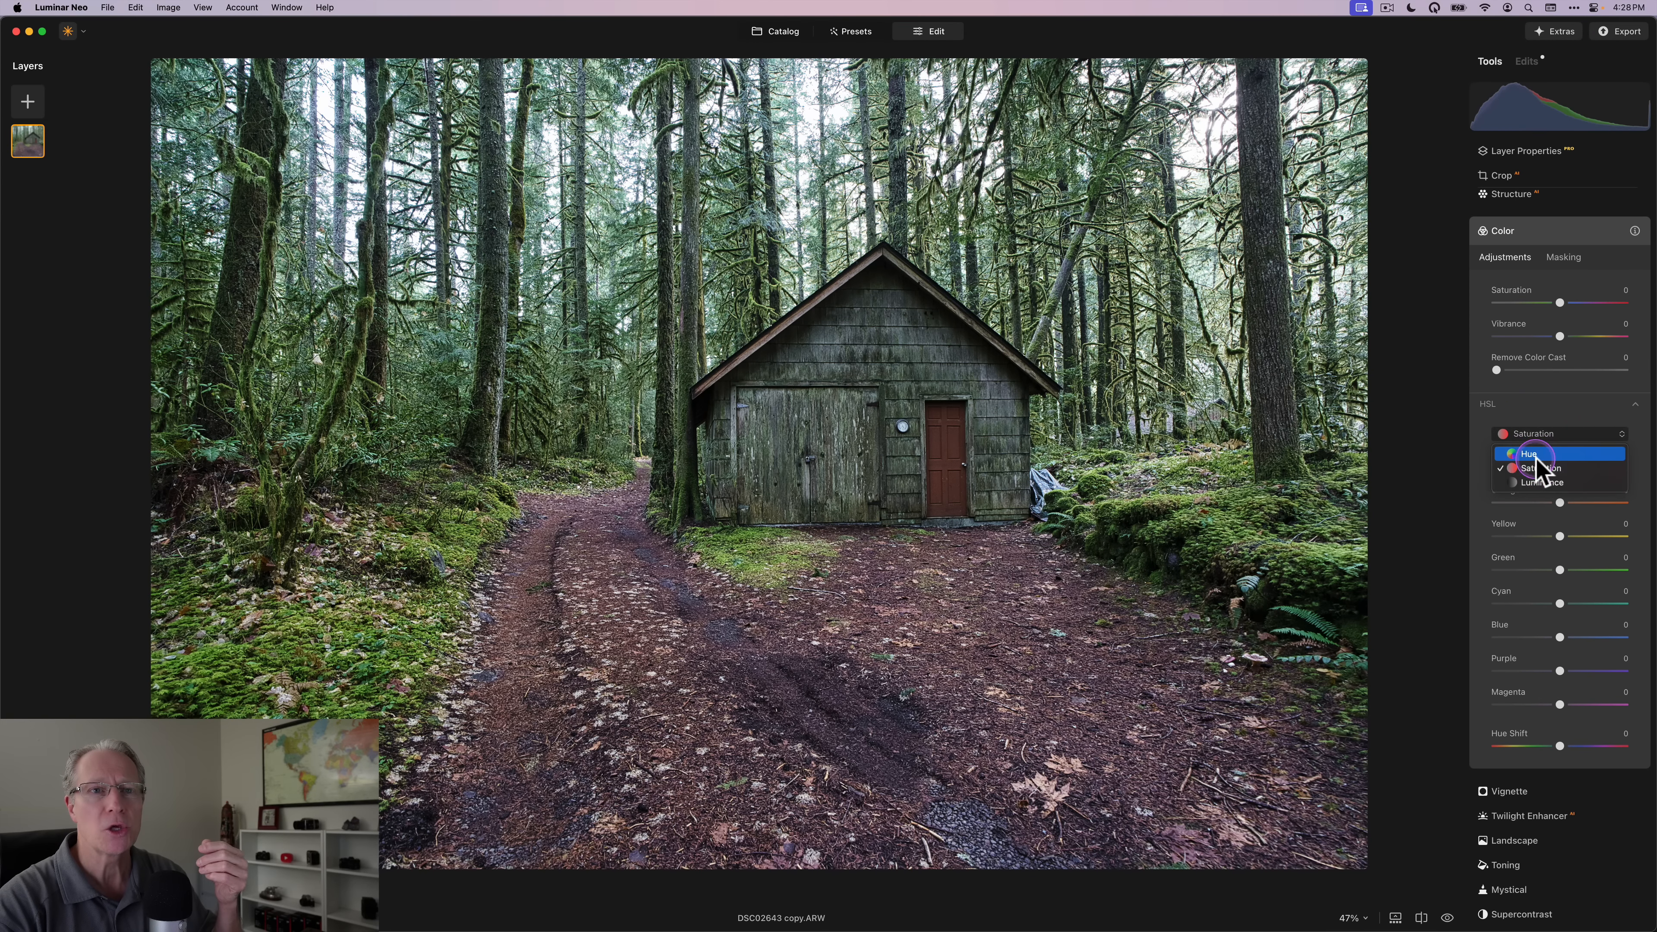
left_click(1533, 454)
left_click_drag(1560, 502, 1530, 570)
In the HSL luminance settings, darken orange and set yellow to -37 and green to -6.
left_click(1547, 436)
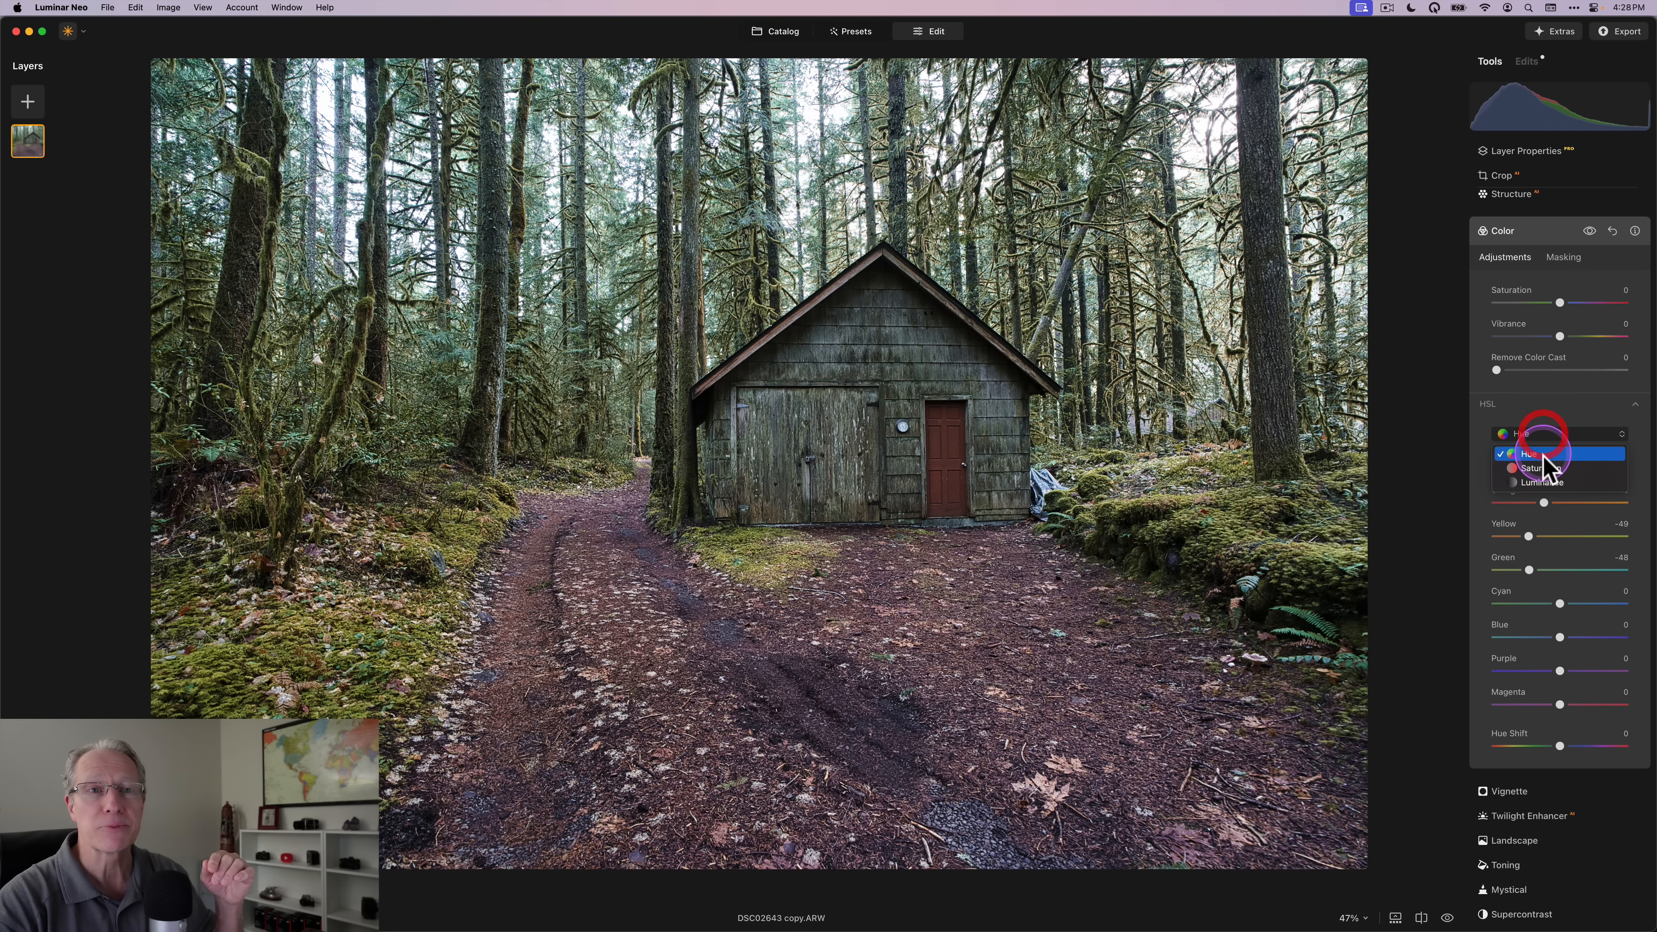
left_click(1550, 500)
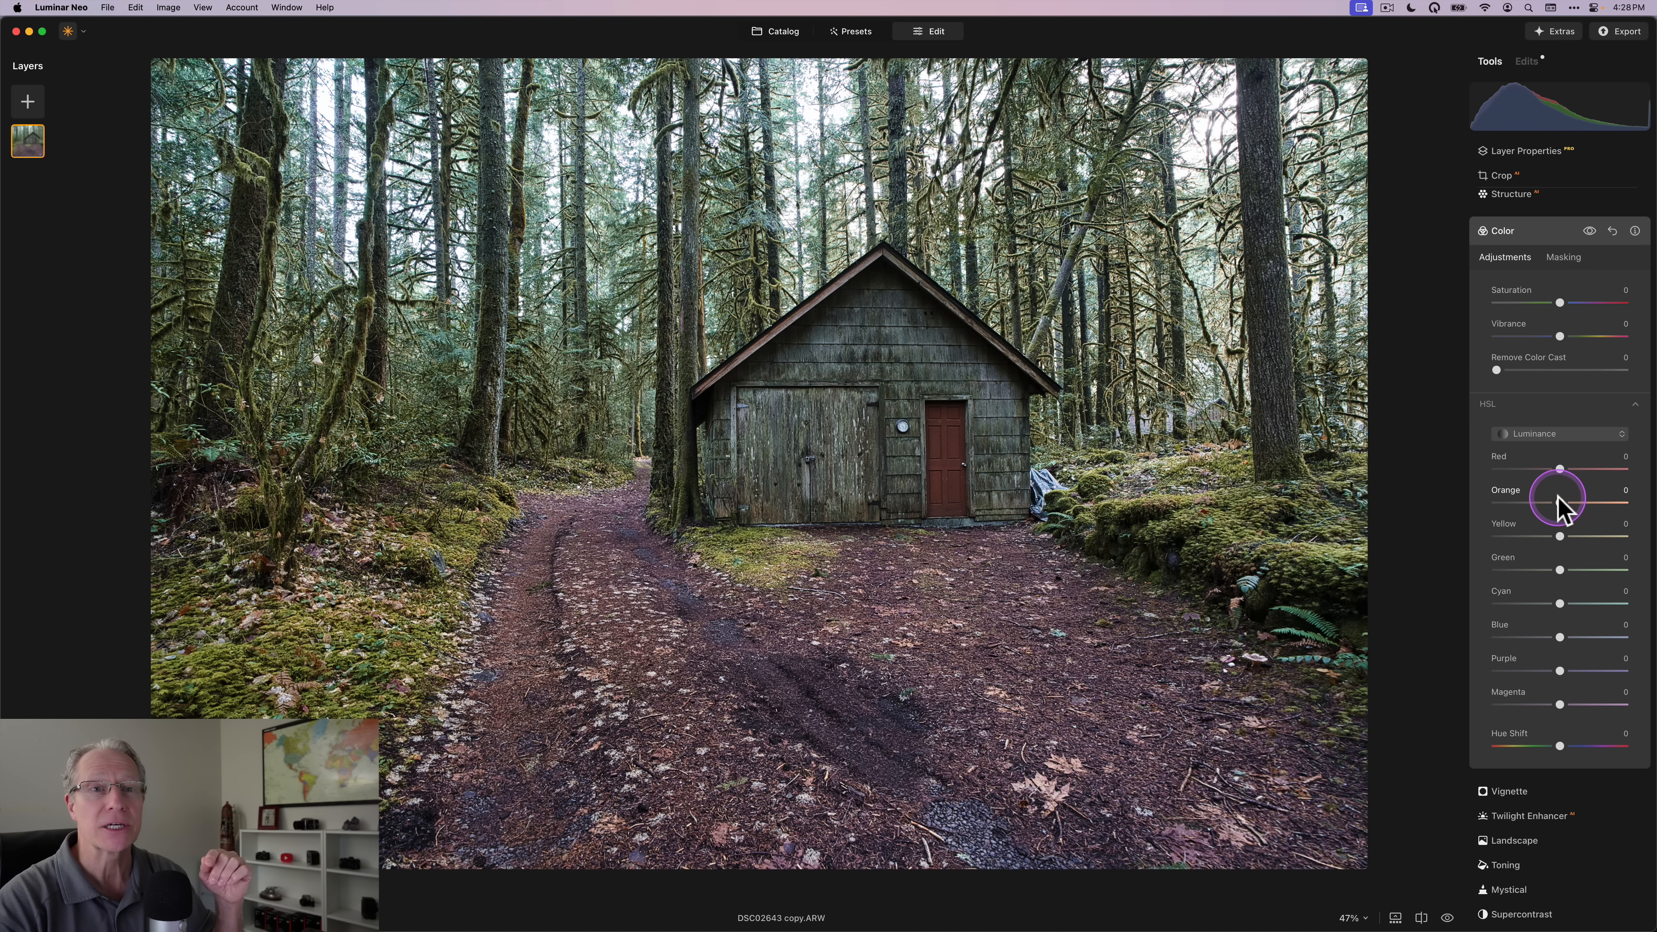
left_click_drag(1559, 501, 1556, 570)
In the HSL saturation settings, set orange to 20 and yellow to 16, increase green, and close the Color tool.
left_click(1543, 433)
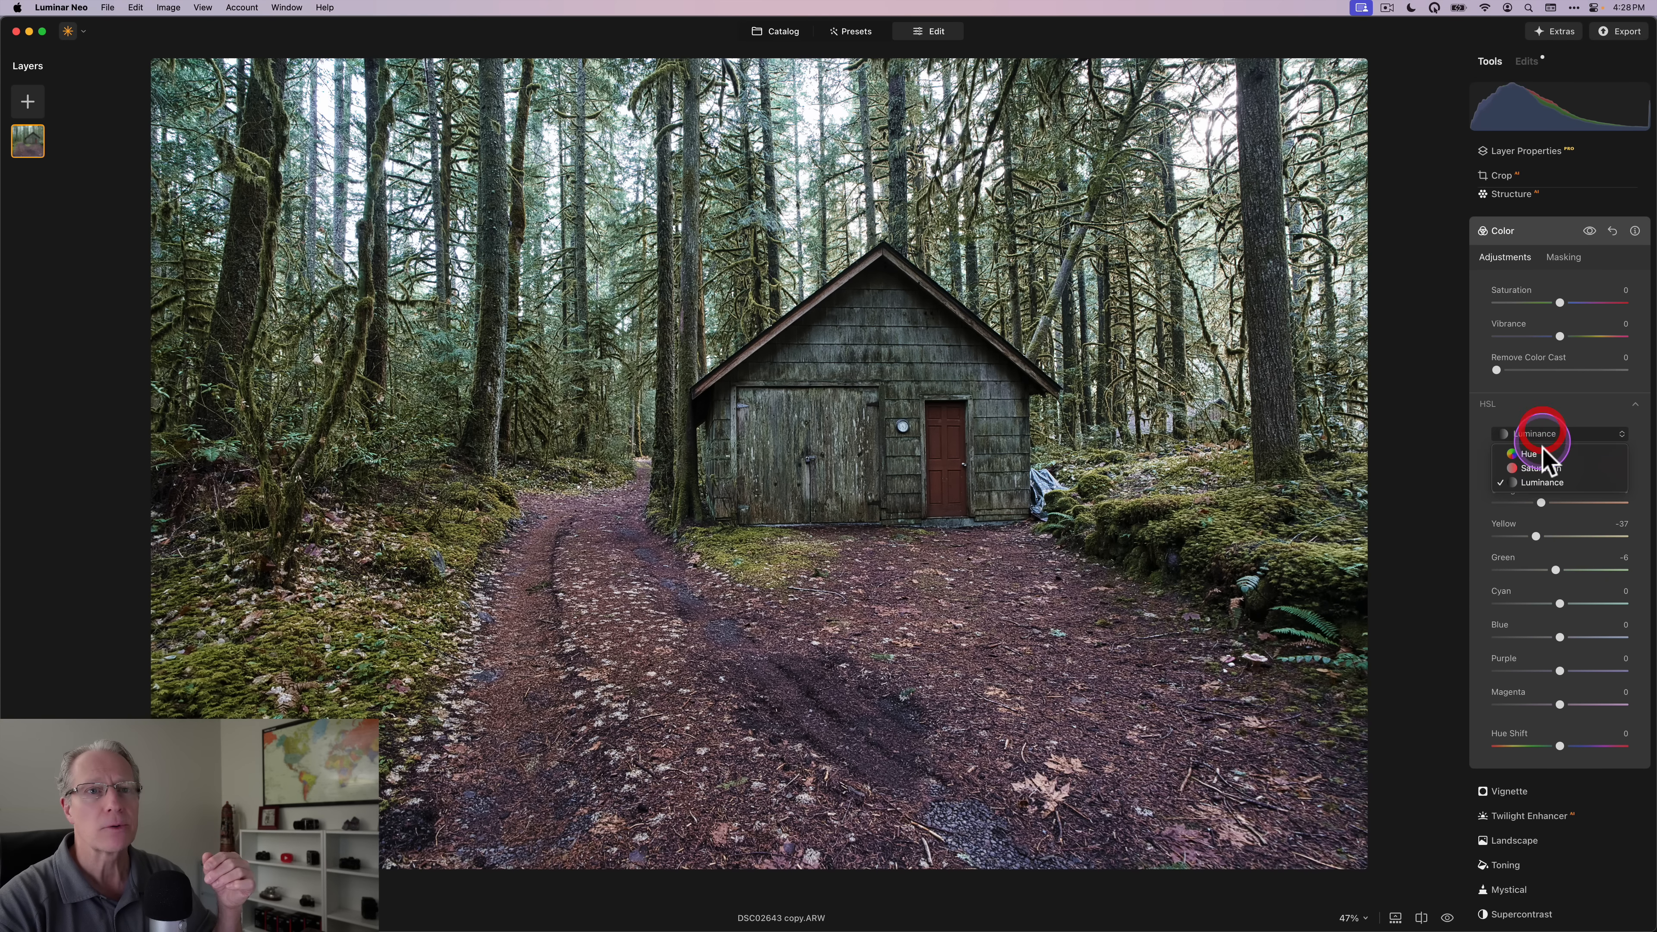
left_click(1541, 469)
left_click_drag(1557, 510, 1582, 570)
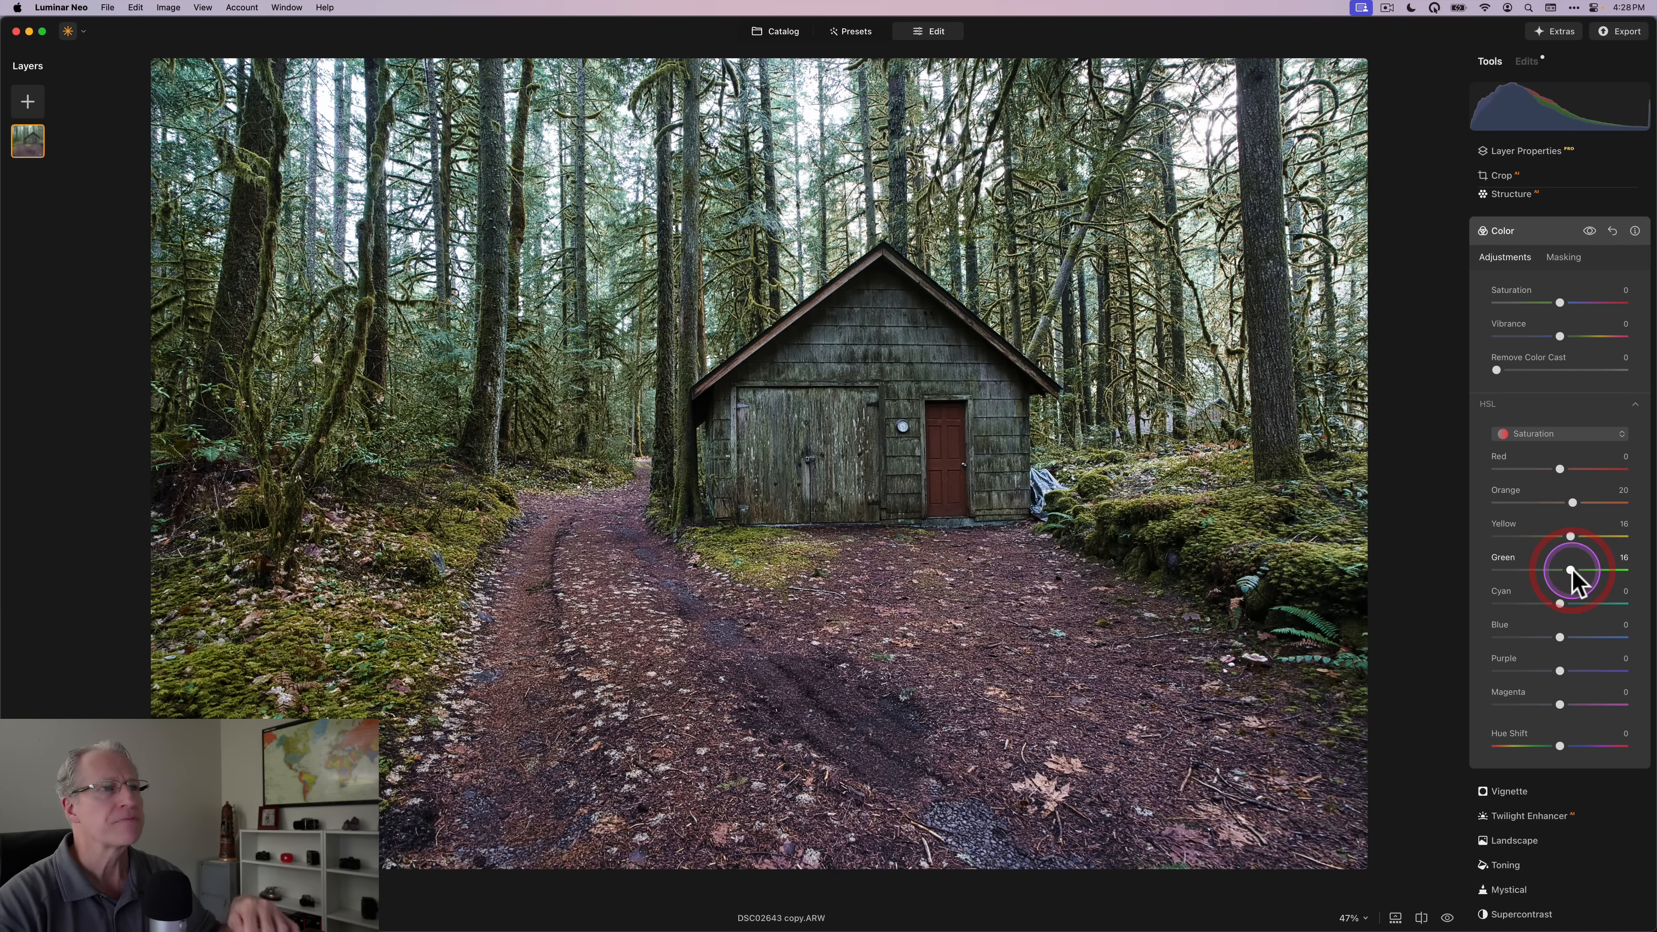
left_click(1565, 235)
Add Atmosphere fog to the cabin photo with an amount of 41, and compare it with and without the fog.
scroll(1531, 457, "down", 6)
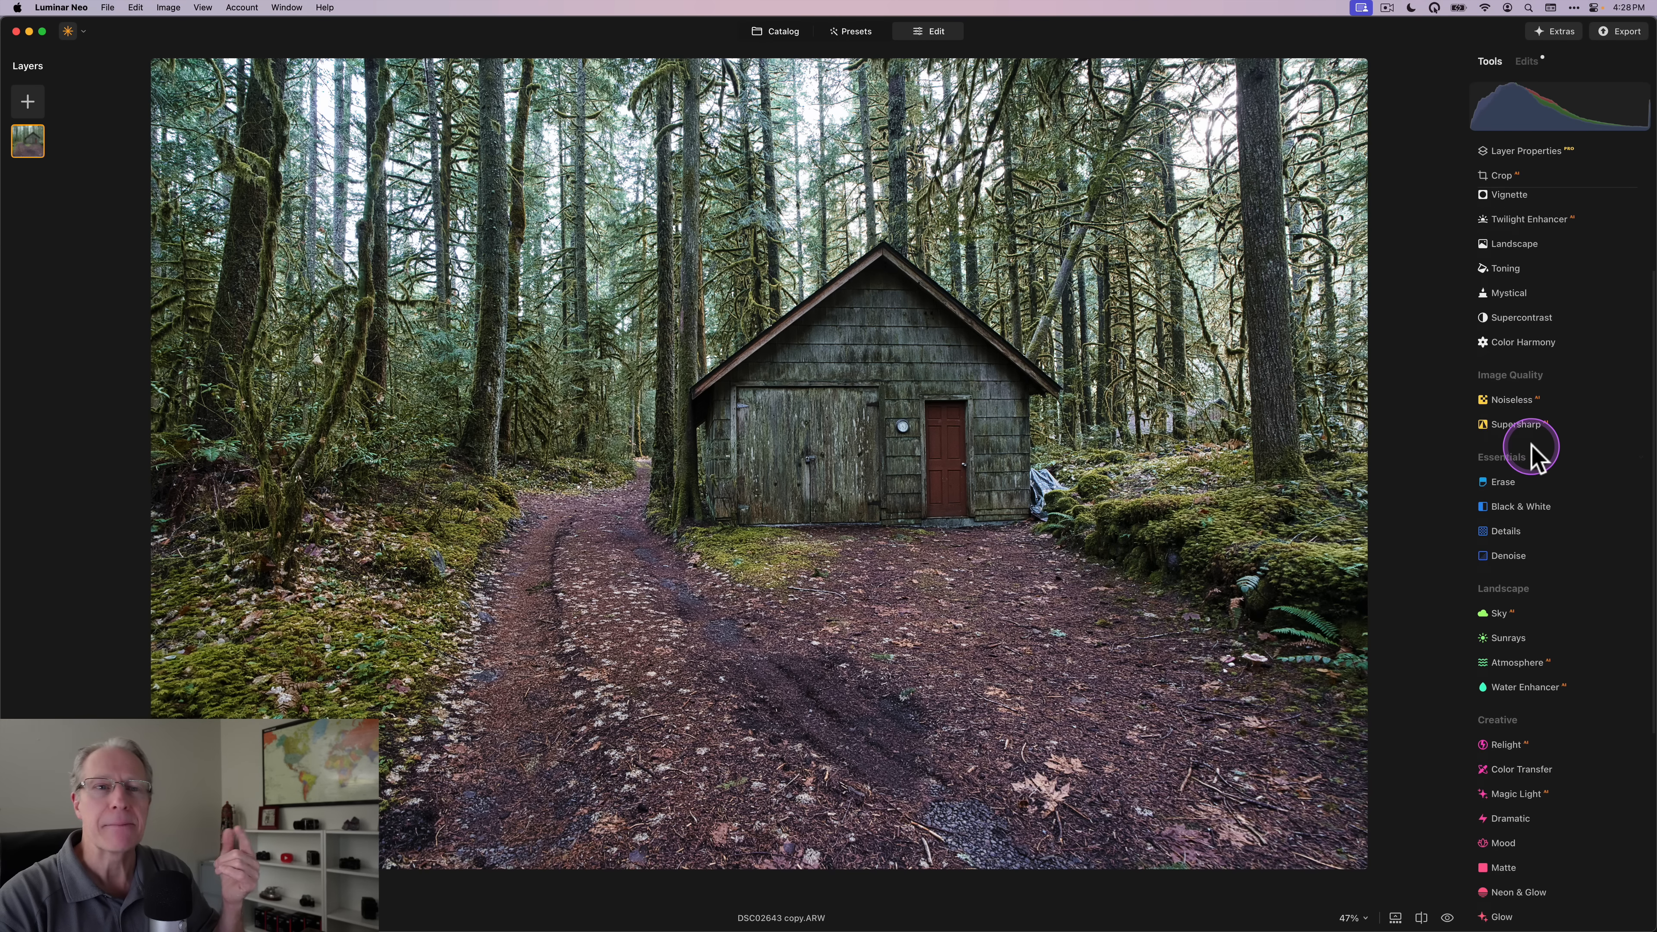
left_click(1524, 516)
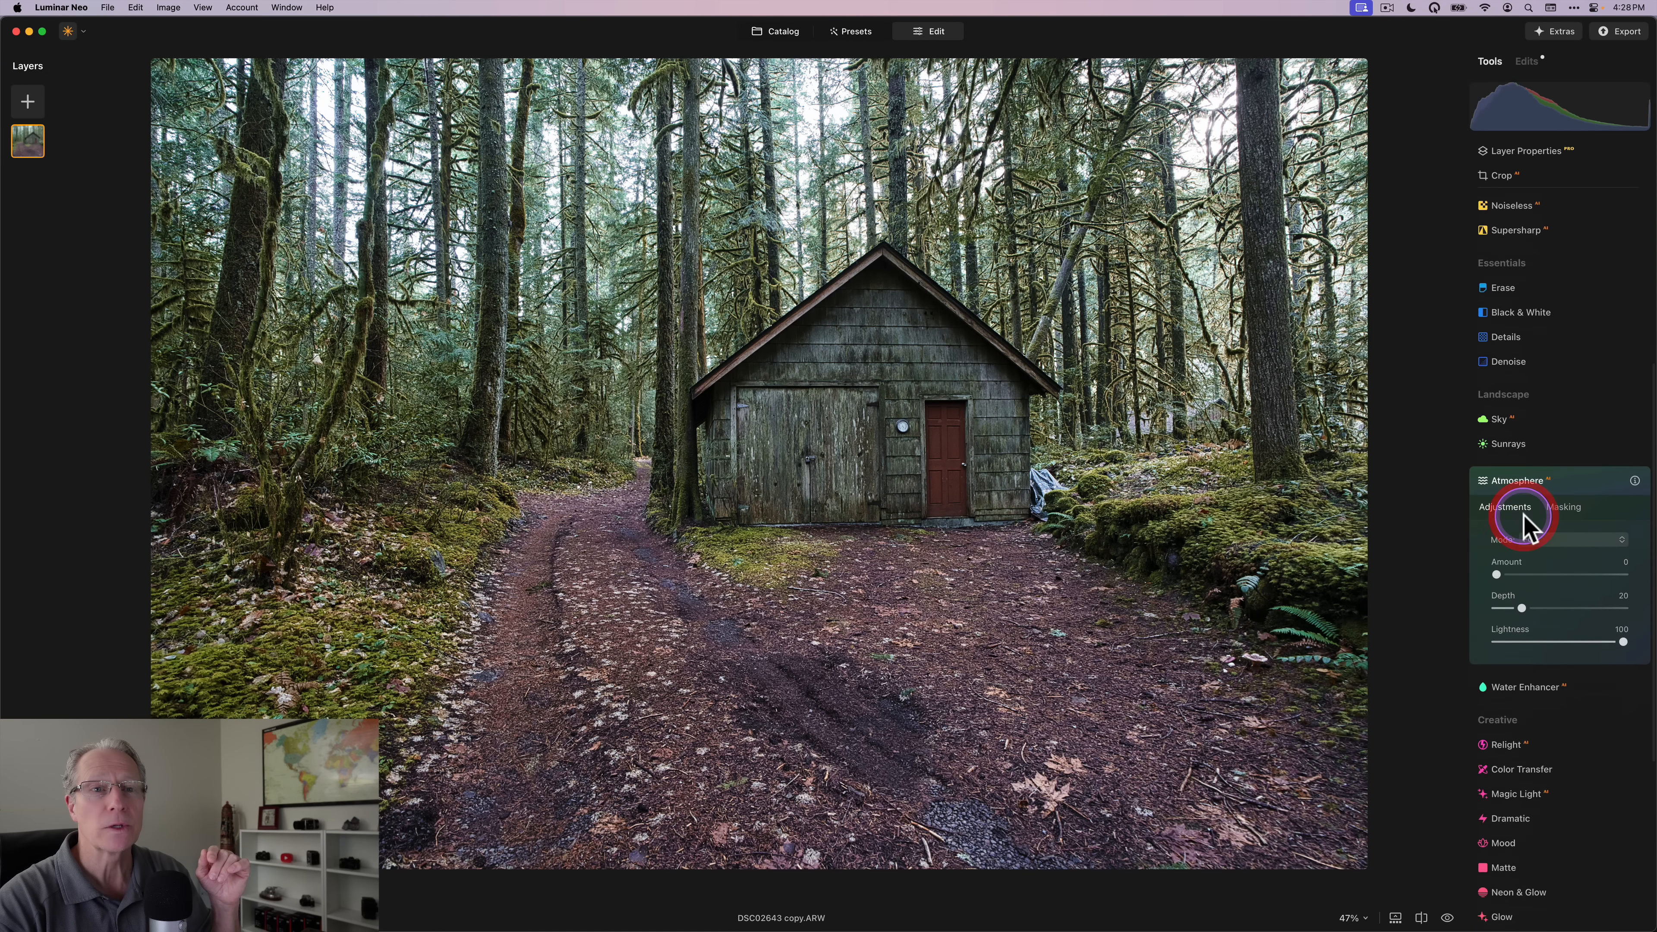
left_click(1536, 487)
left_click_drag(1535, 487, 1548, 486)
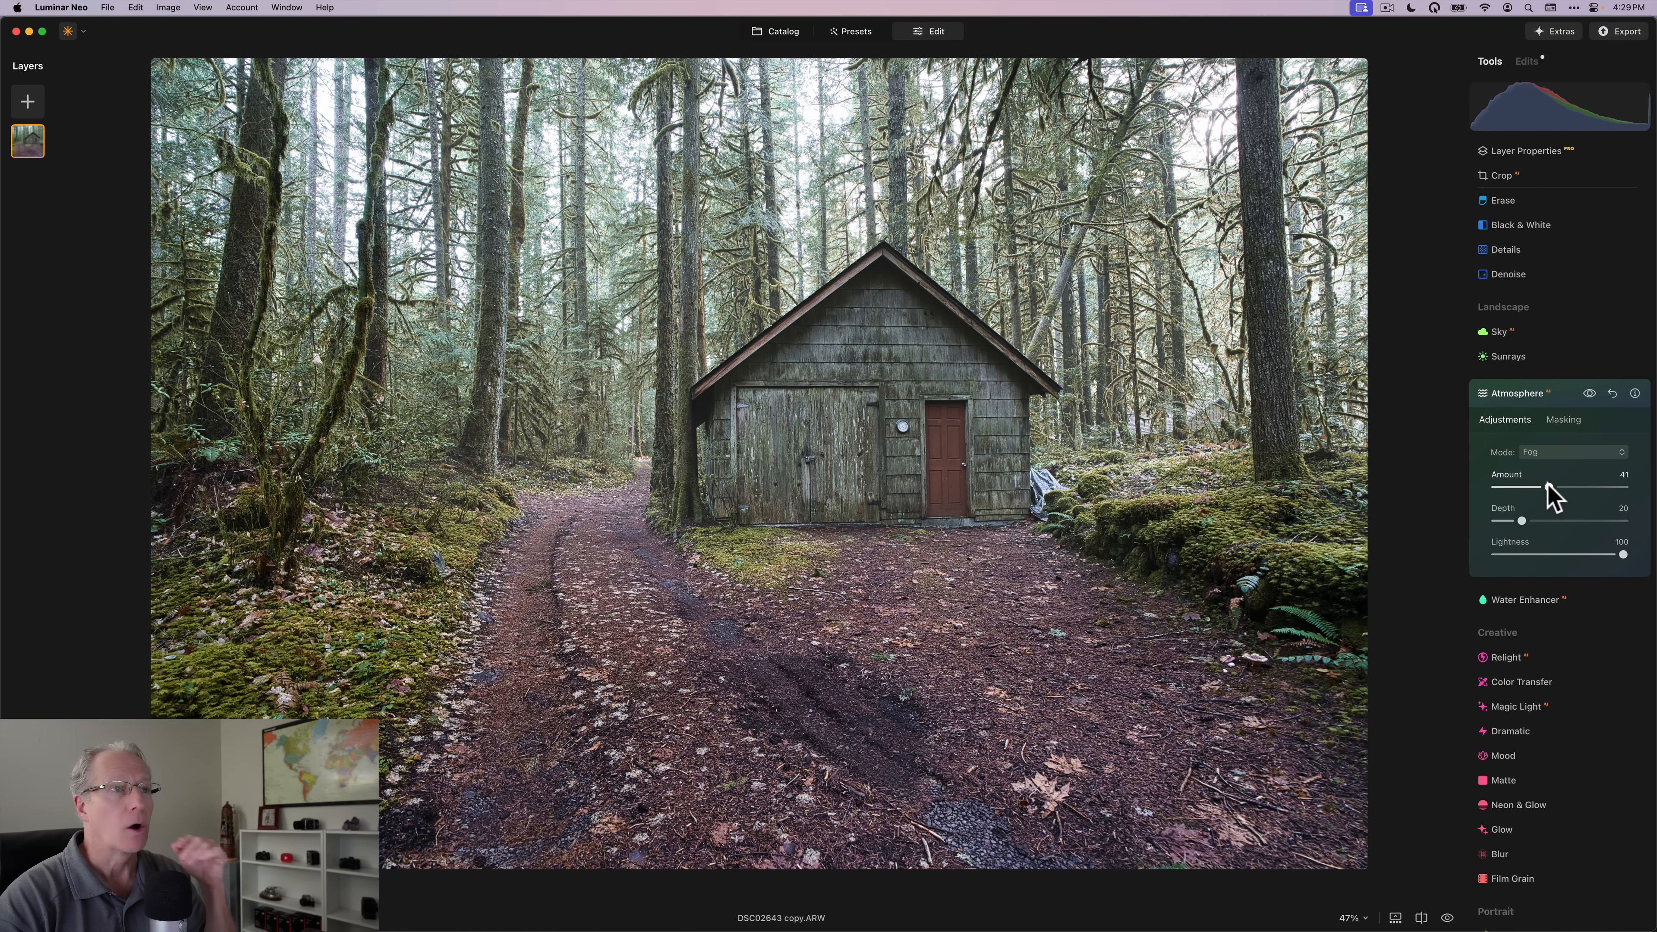
left_click(1590, 393)
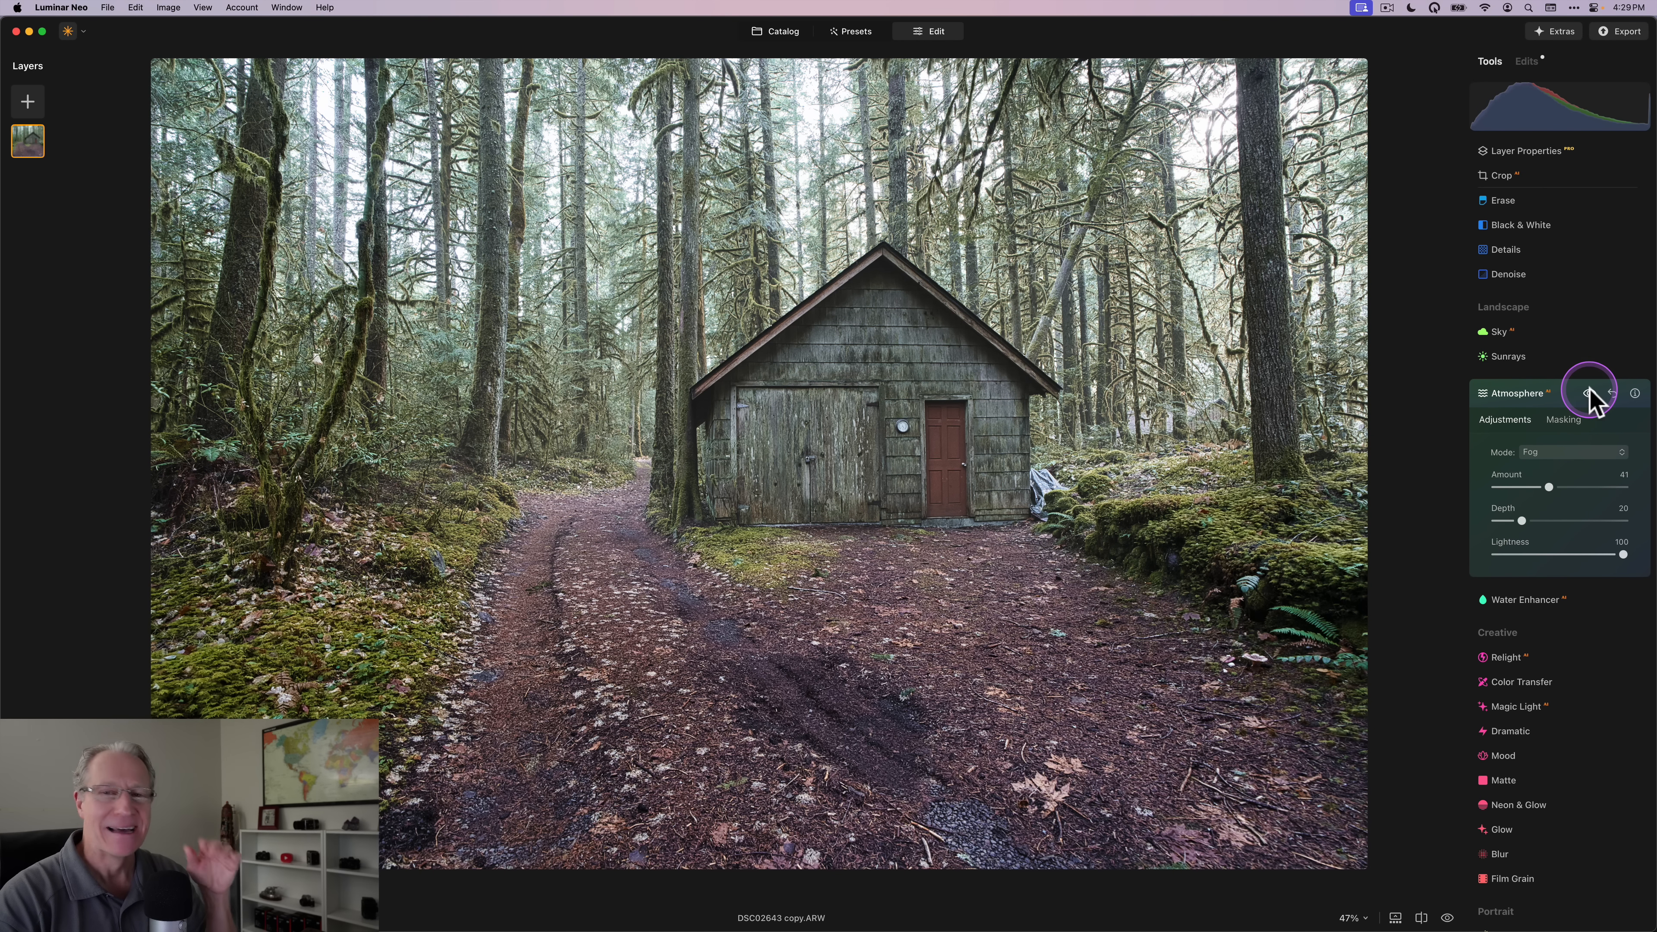
left_click(1589, 392)
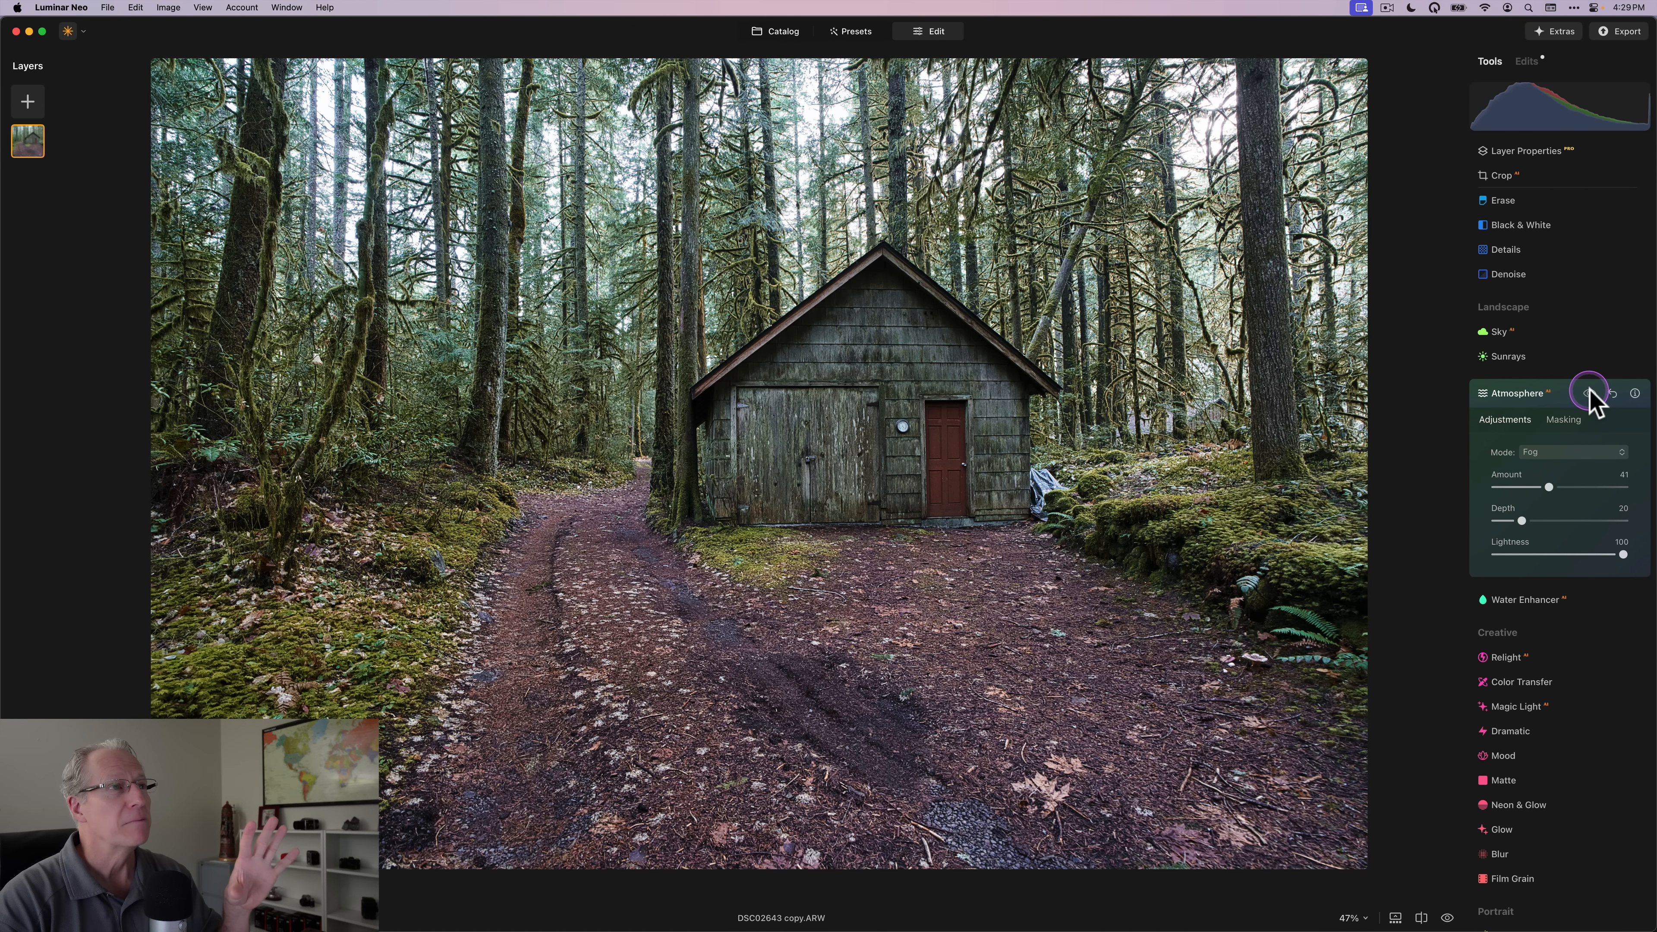
left_click(1589, 393)
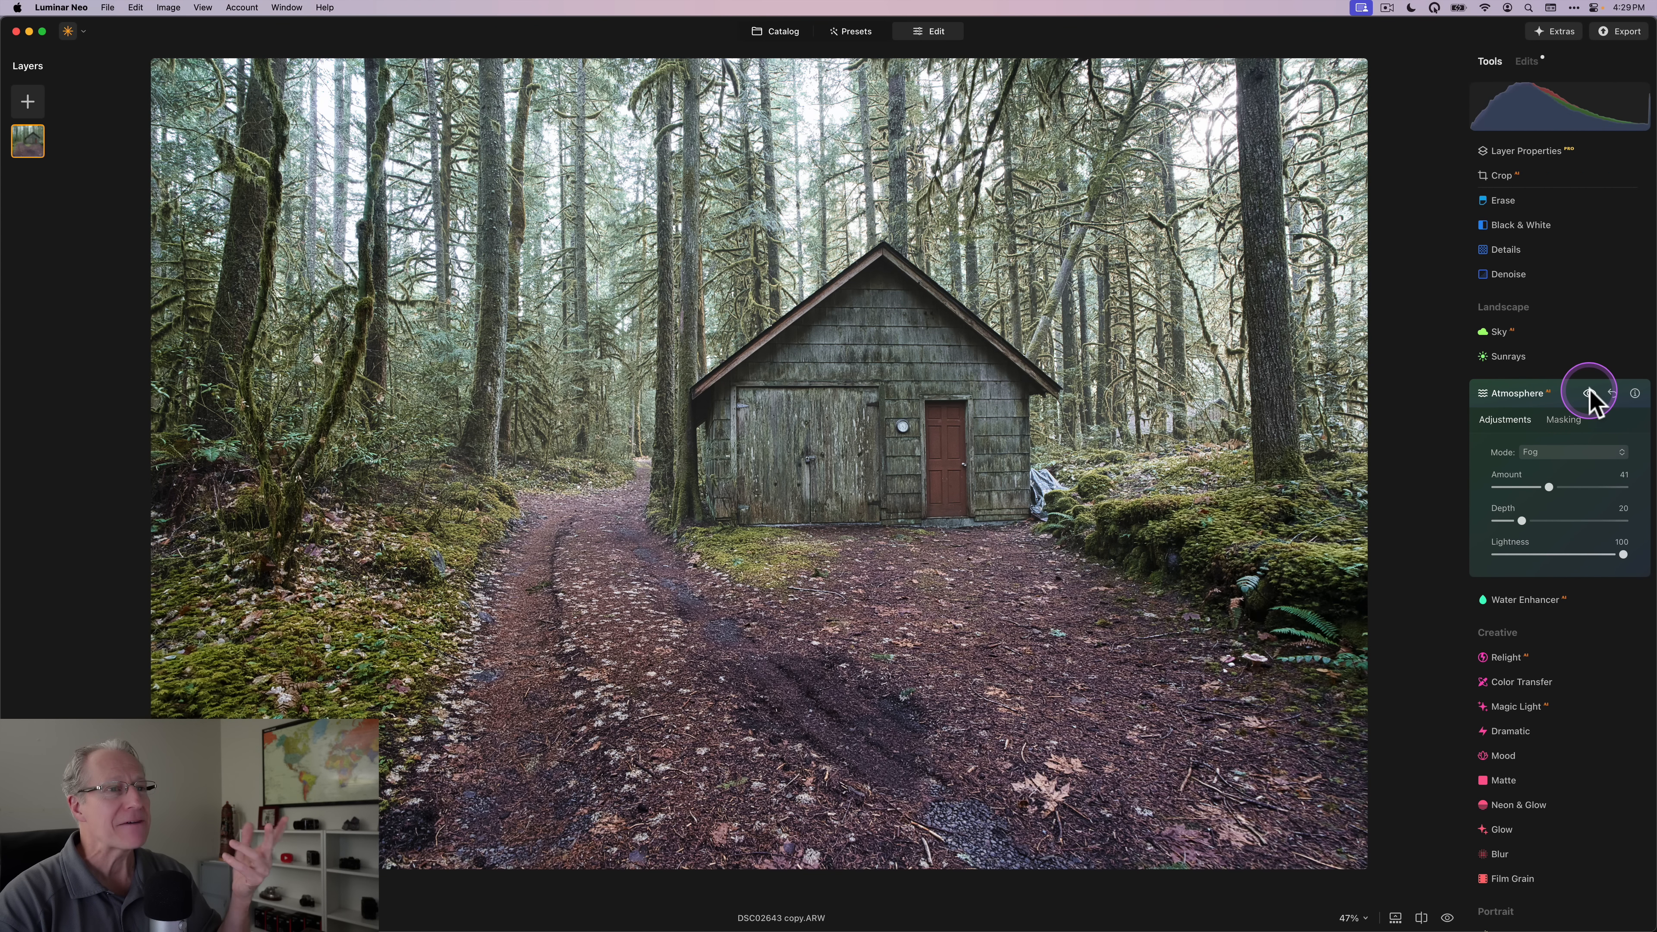
Set the fog depth to 37 and lightness to 73, compare with and without the fog, and close Atmosphere.
left_click(1522, 521)
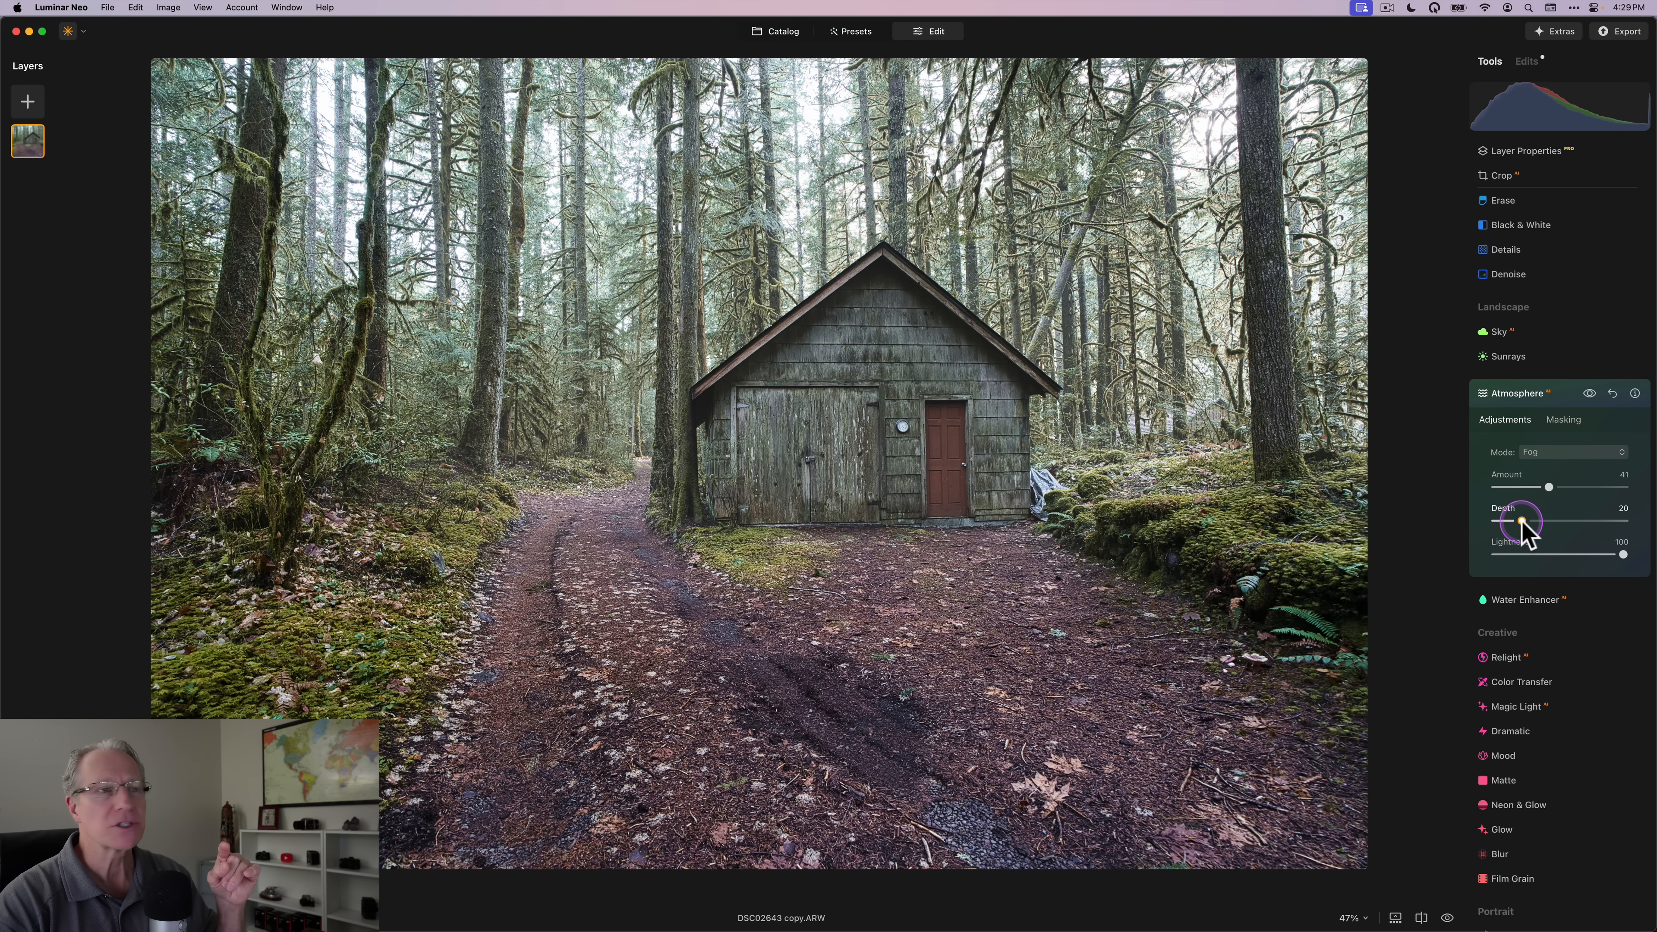
mouse_move(1523, 522)
left_mouse_down()
mouse_move(1560, 522)
mouse_move(1495, 523)
left_mouse_up()
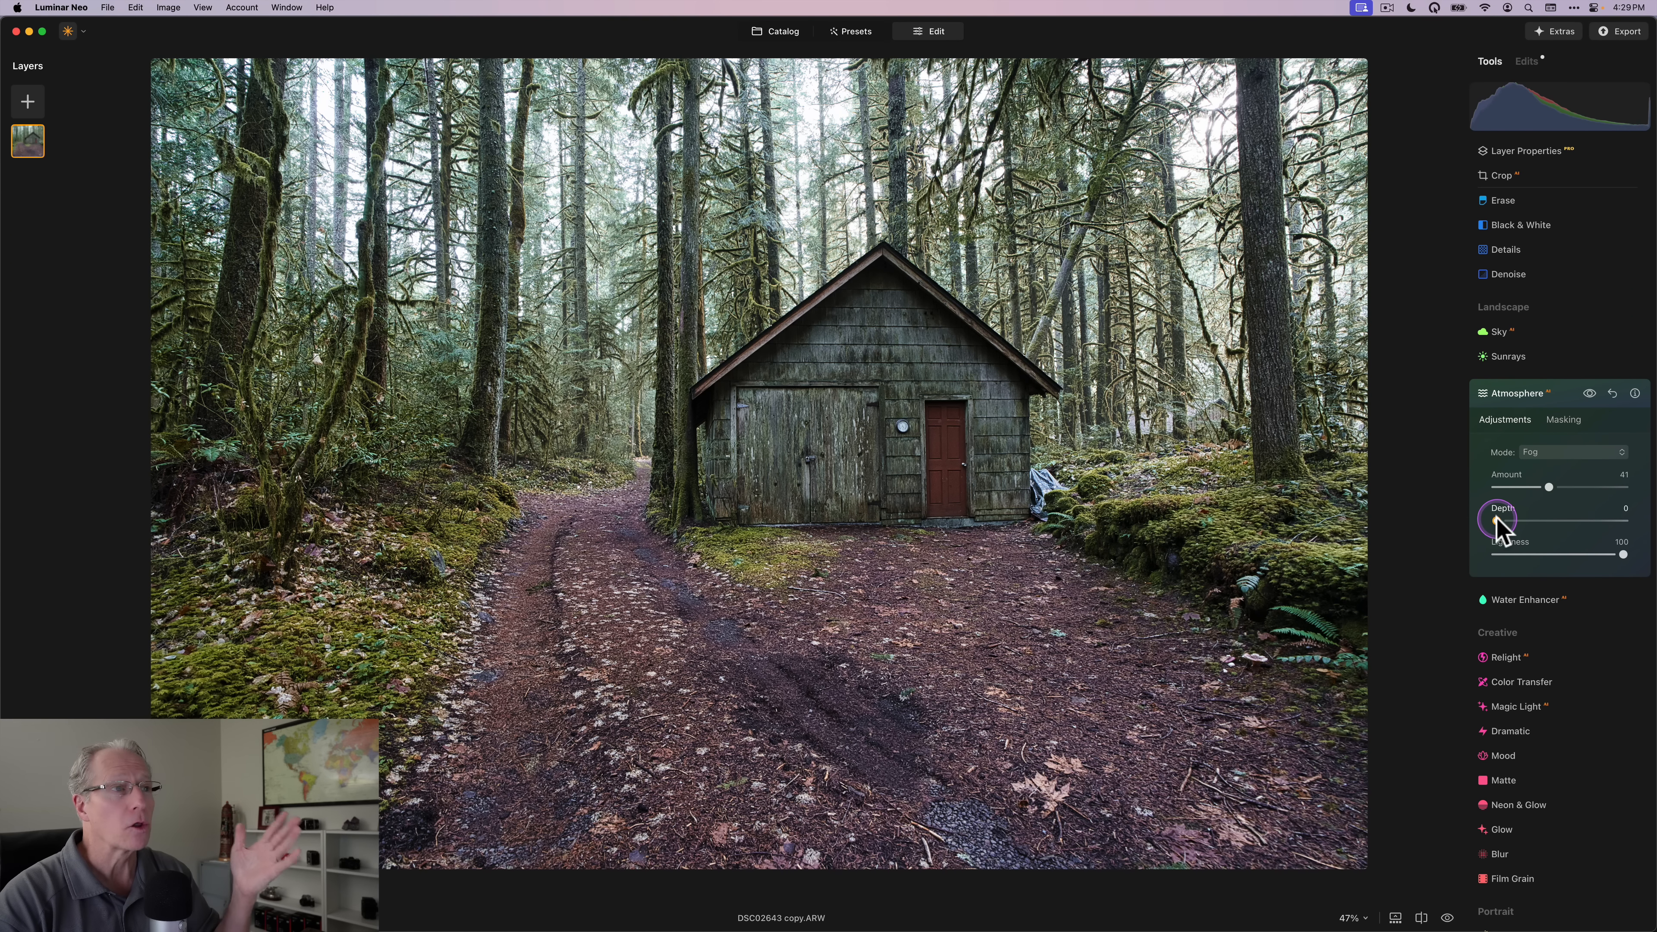
left_click_drag(1497, 522, 1544, 522)
left_click(1590, 393)
left_click(1589, 393)
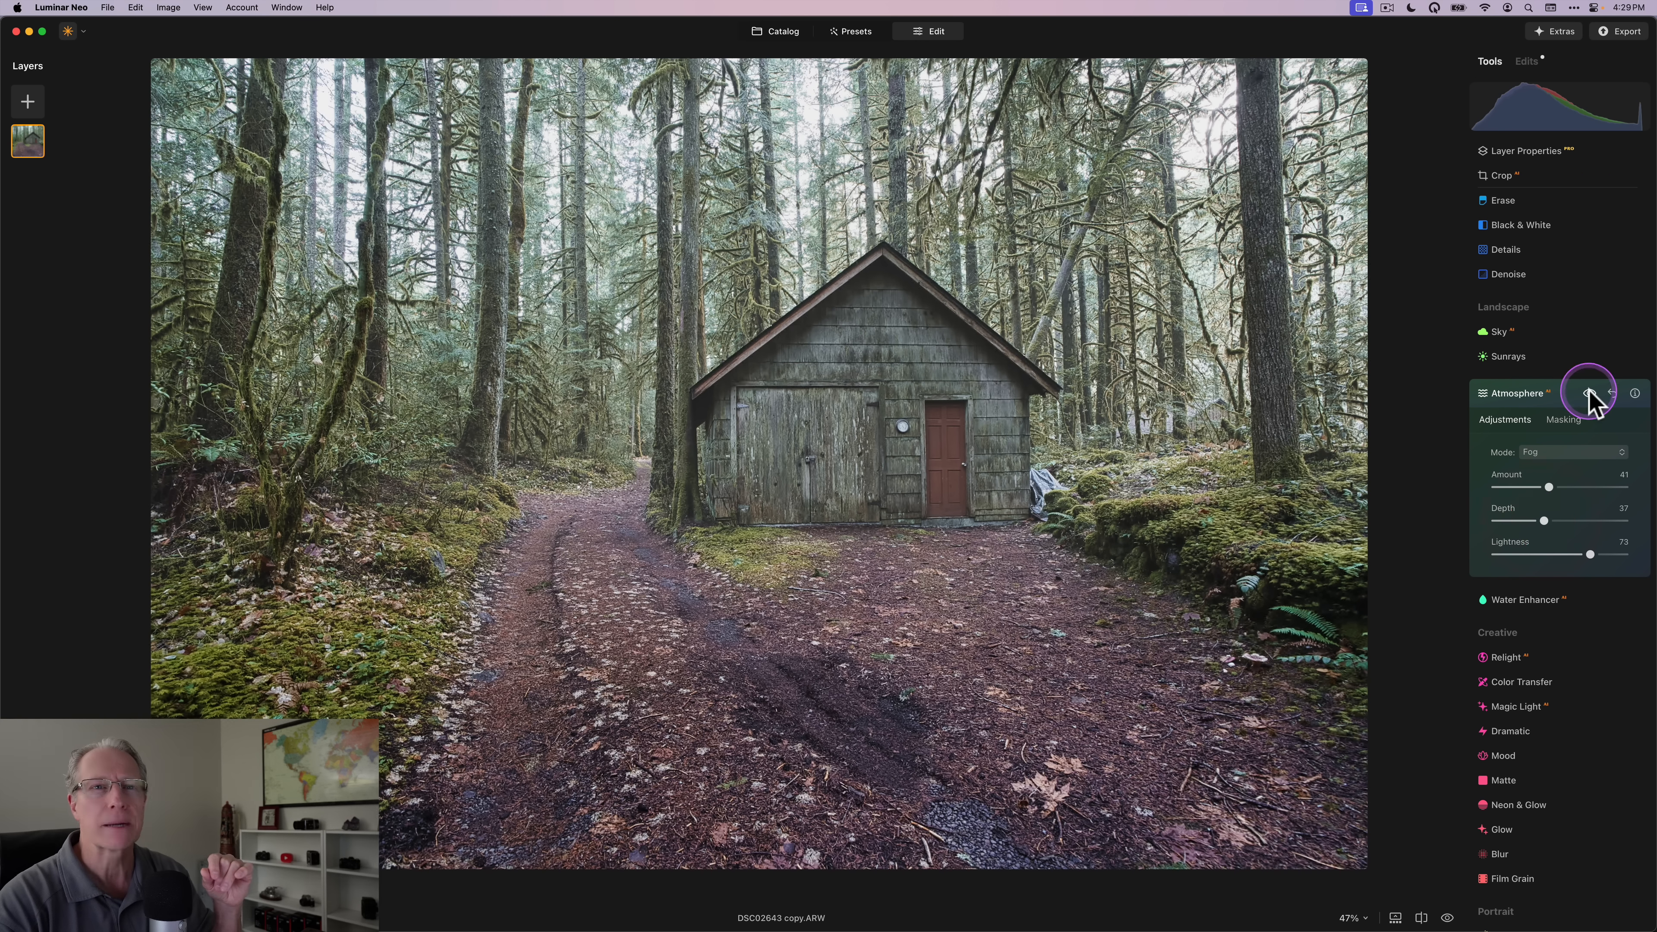
left_click(1589, 393)
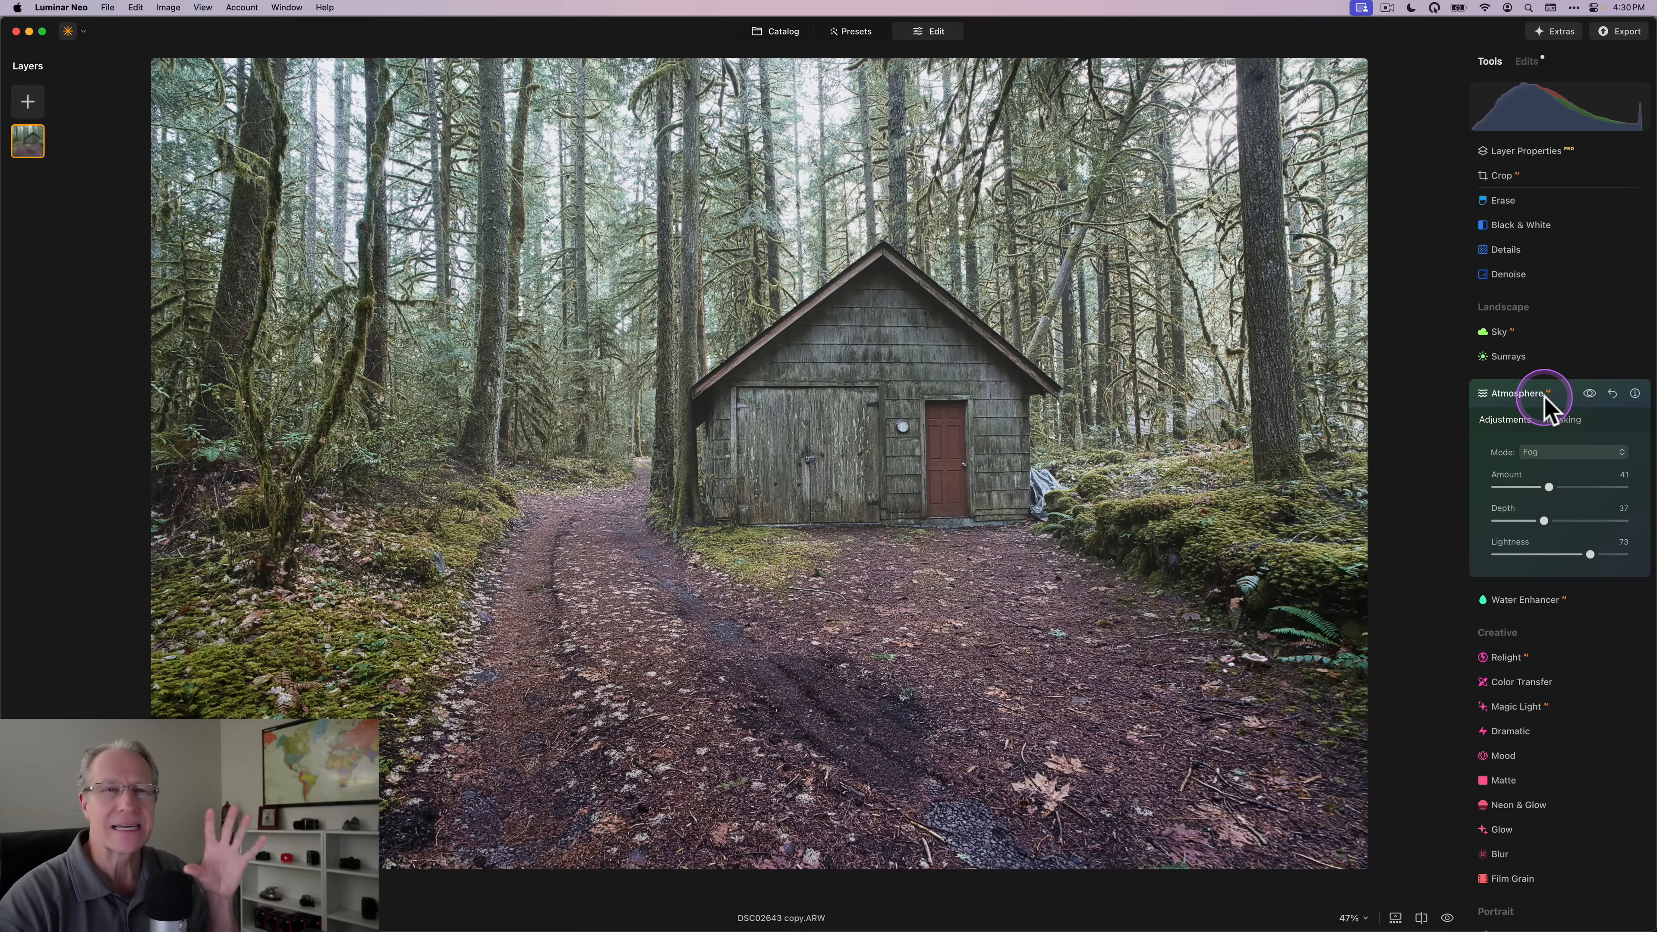
left_click(1544, 397)
Apply the Mystical effect with amount 65 and shadows 10, and compare the photo with and without it.
scroll(1543, 397, "up", 3)
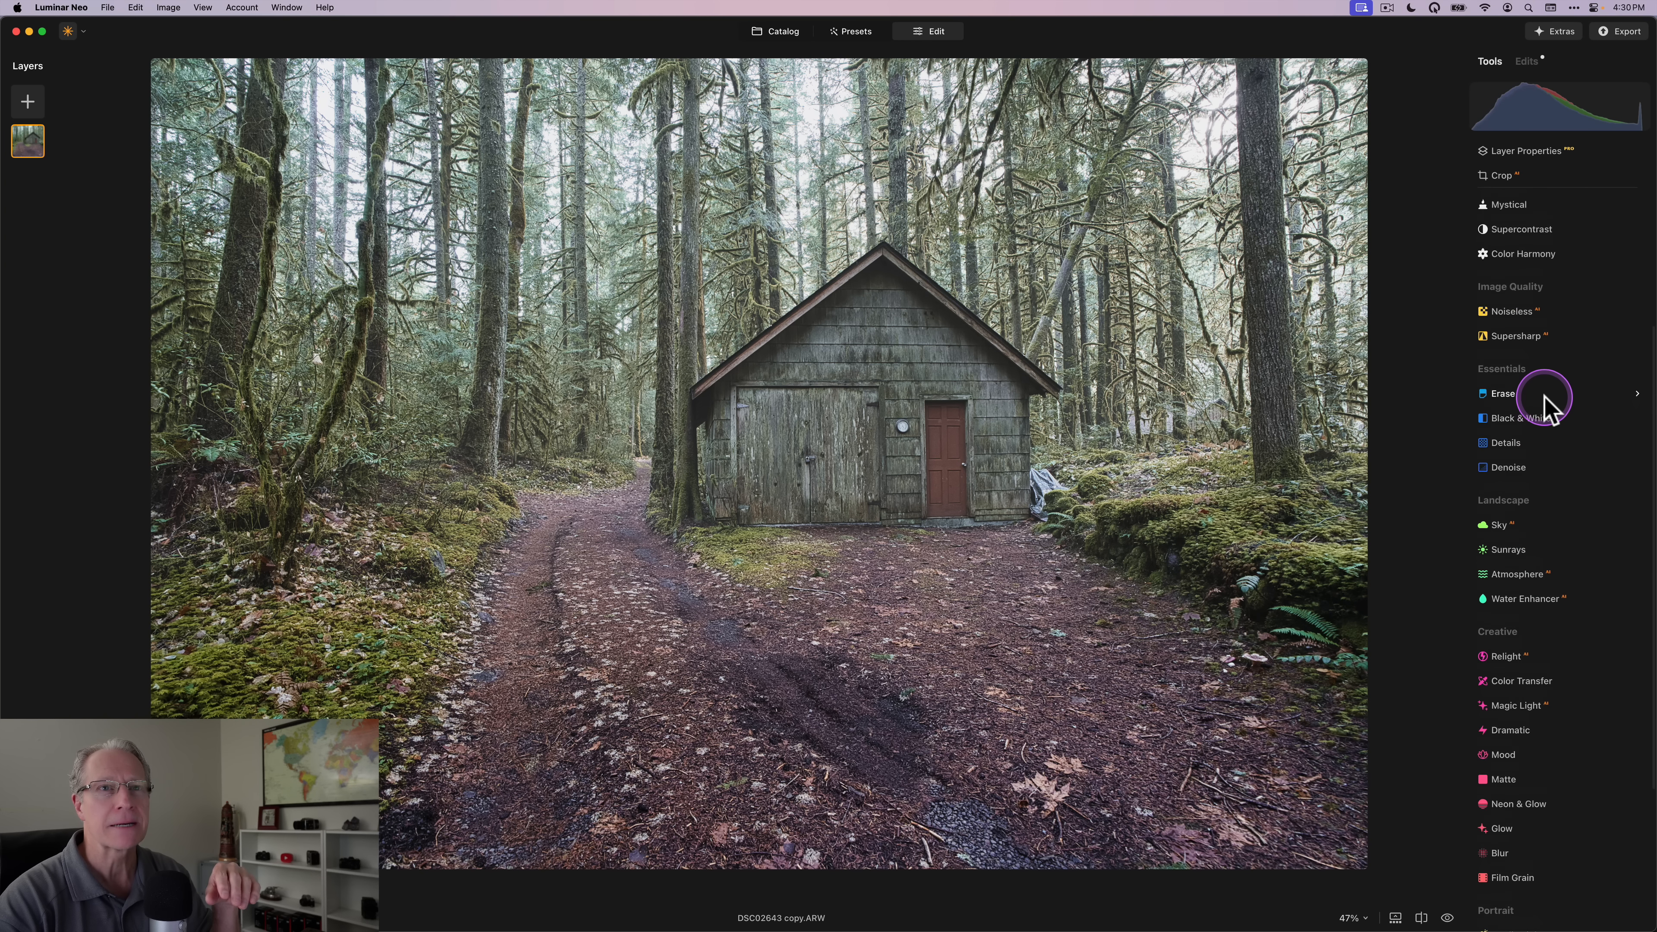
scroll(1543, 397, "up", 3)
left_click(1513, 379)
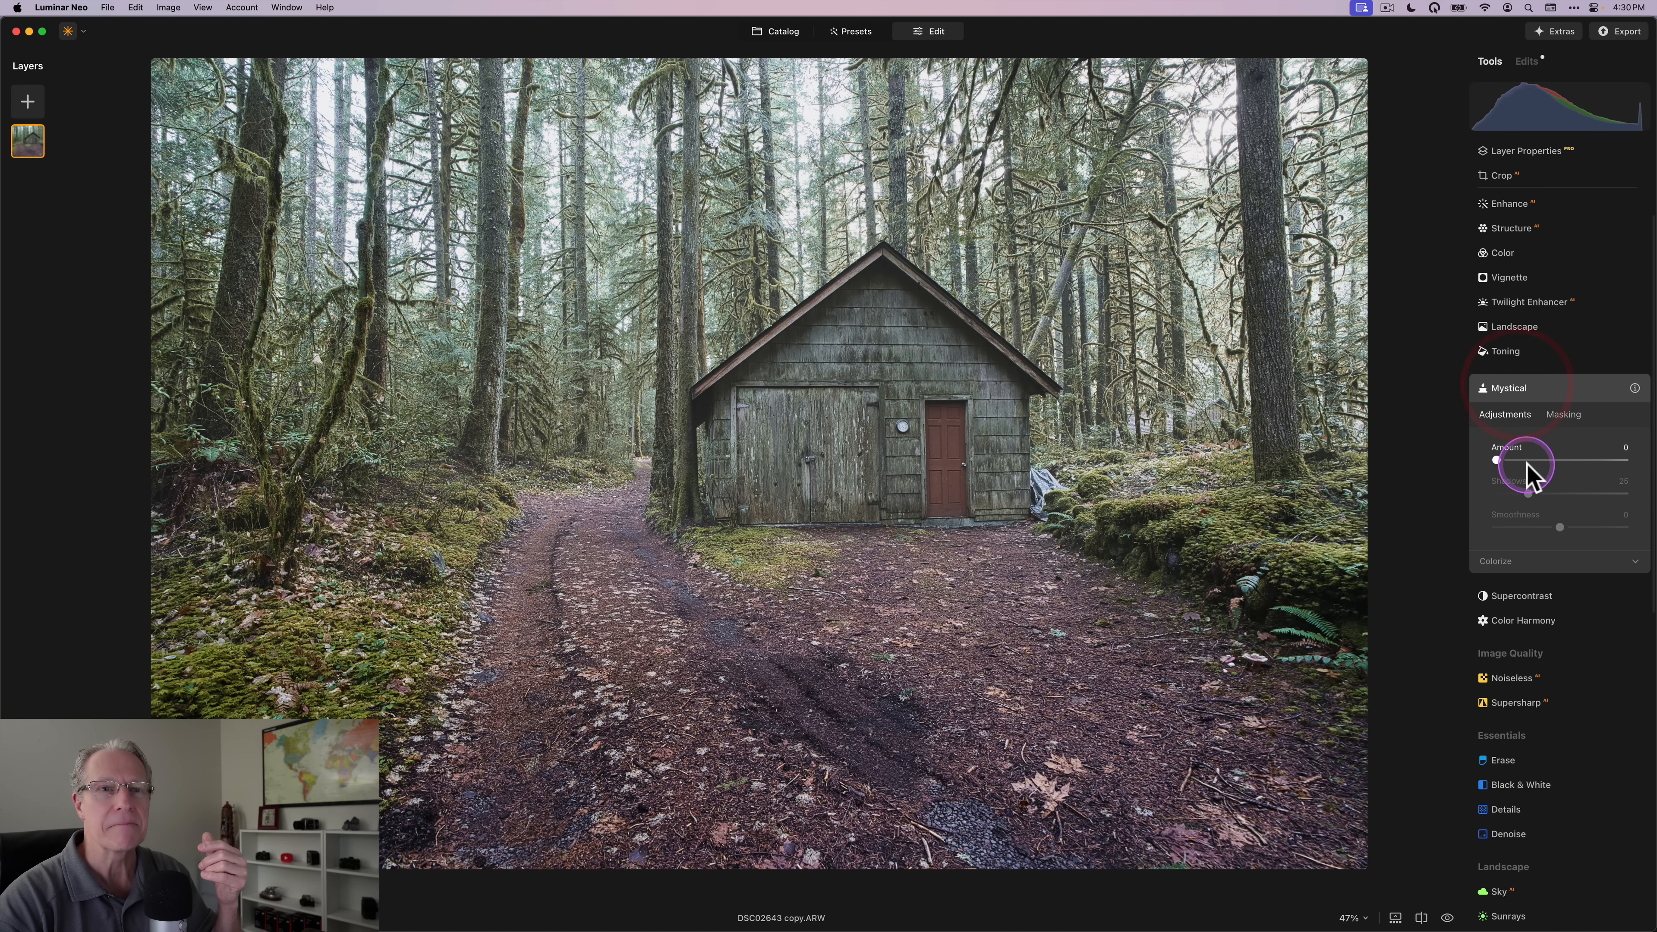
left_click_drag(1527, 464, 1509, 494)
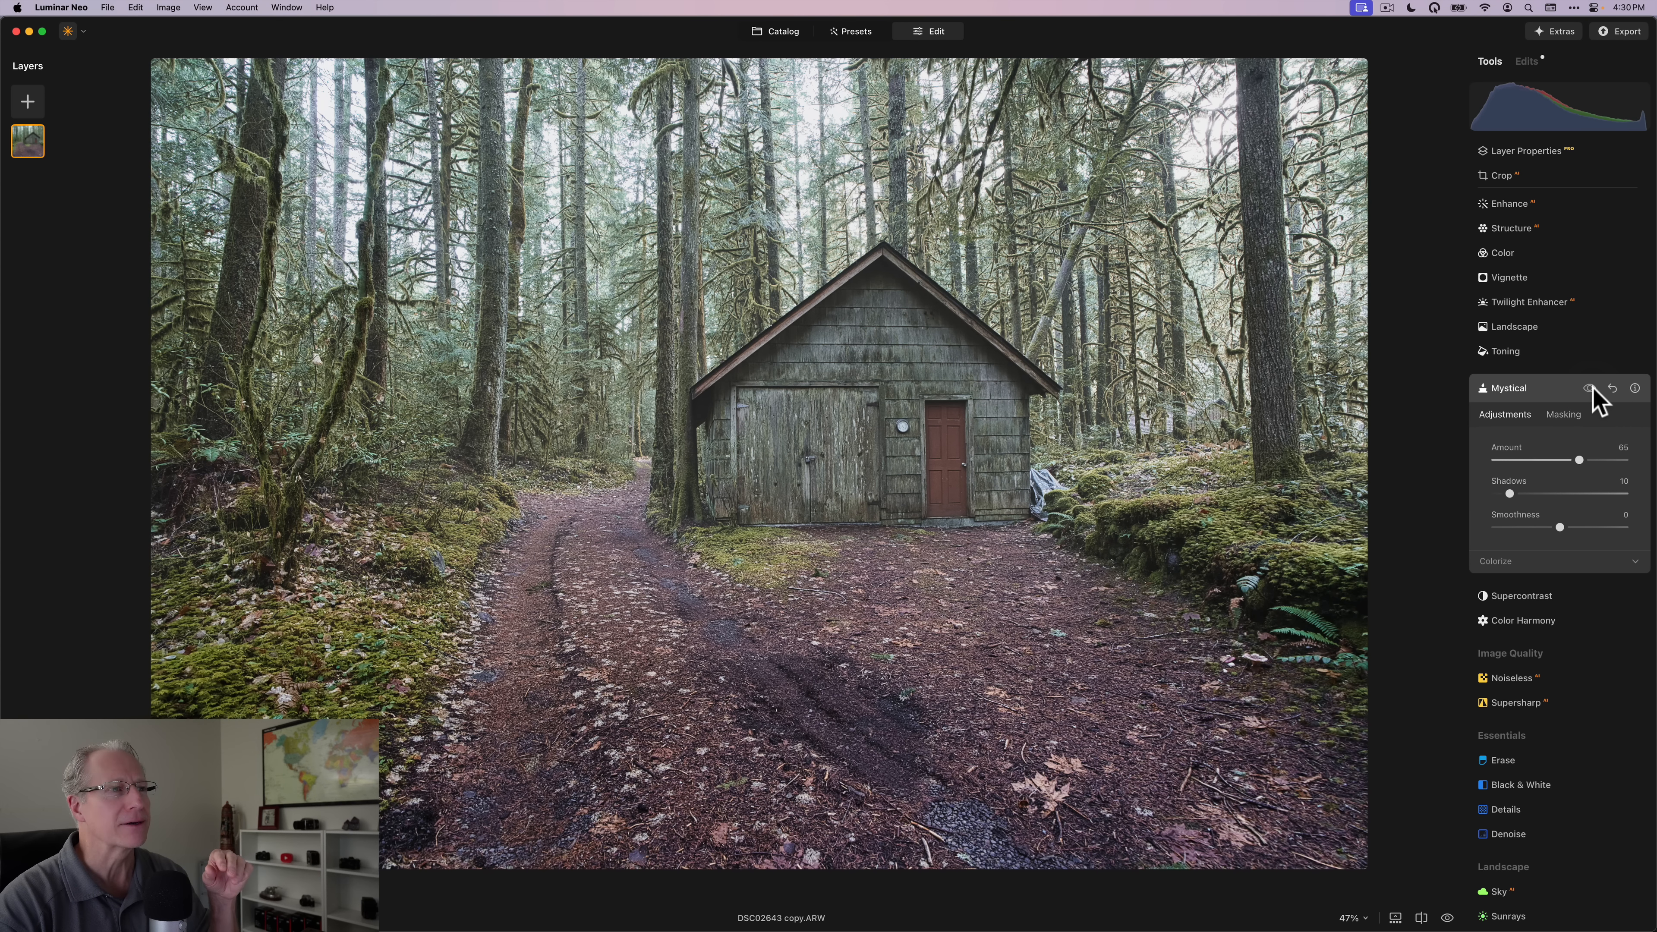
left_click(1590, 389)
left_click(1565, 391)
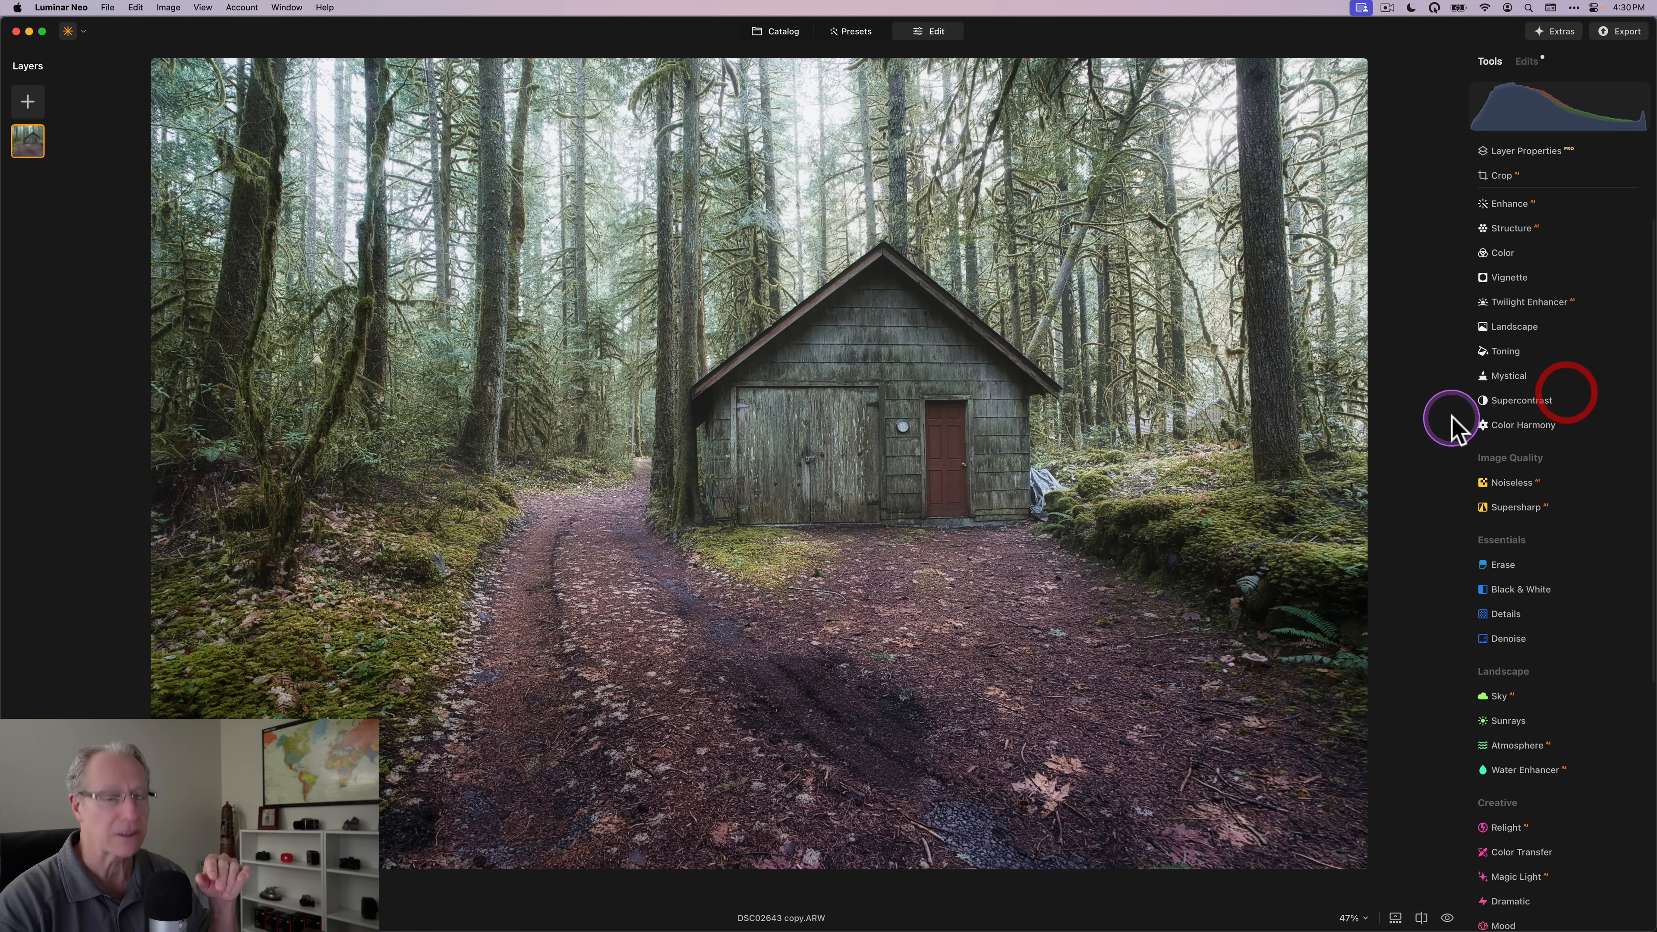
Compare the finished cabin photo with the unedited original.
key("backslash")
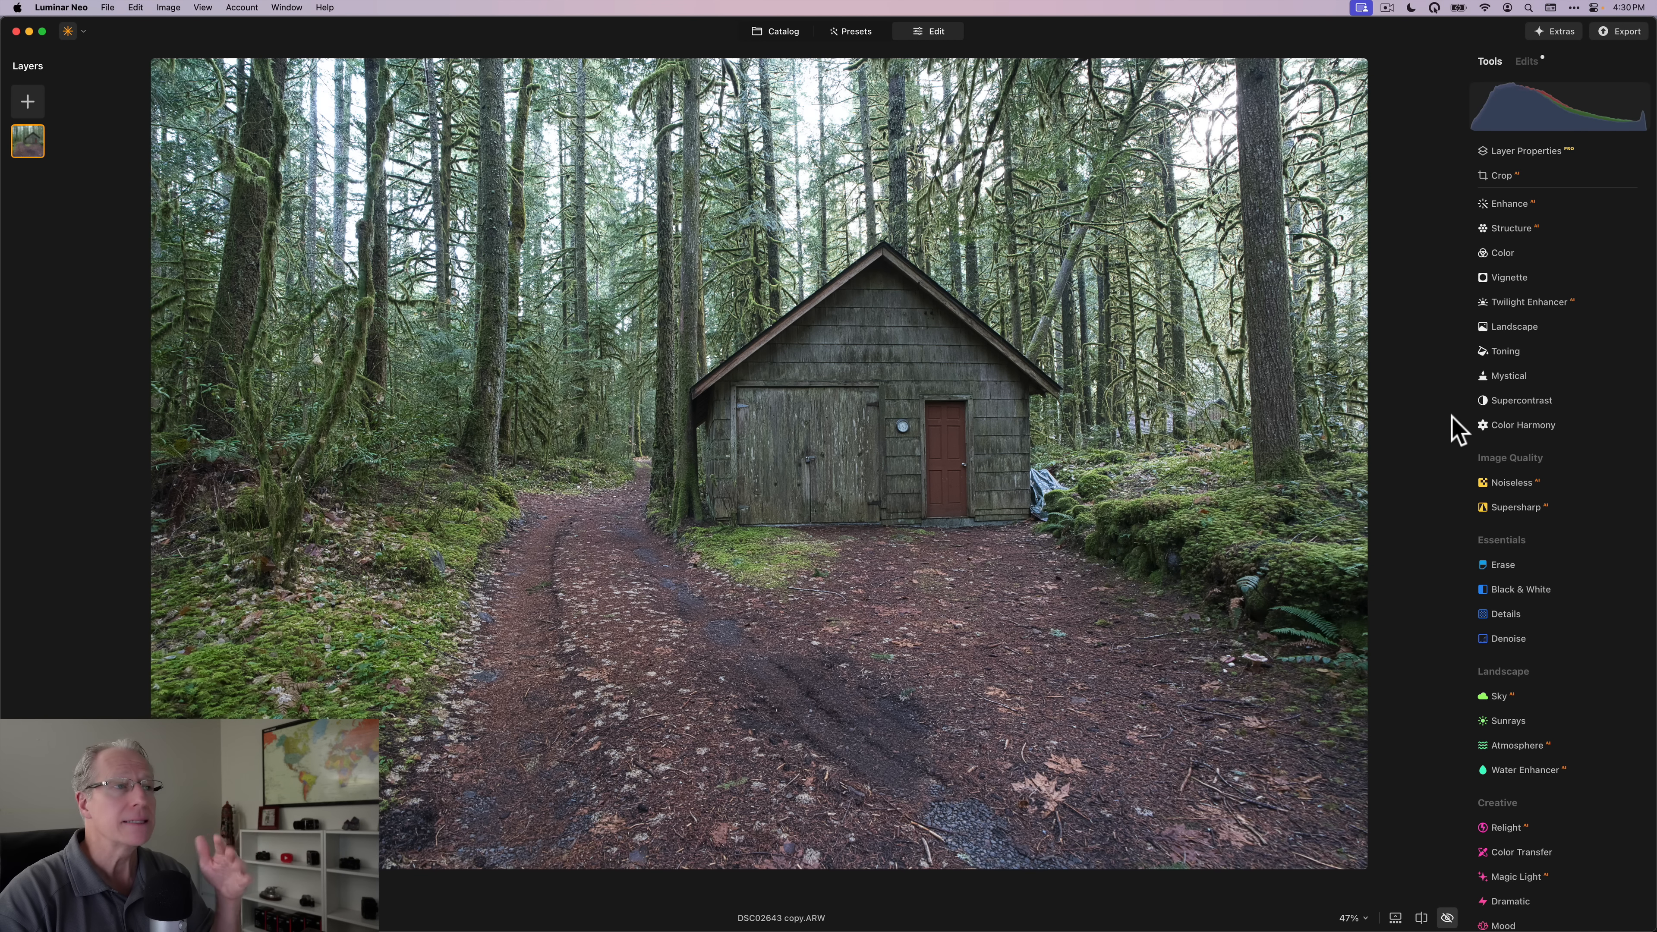
key("backslash")
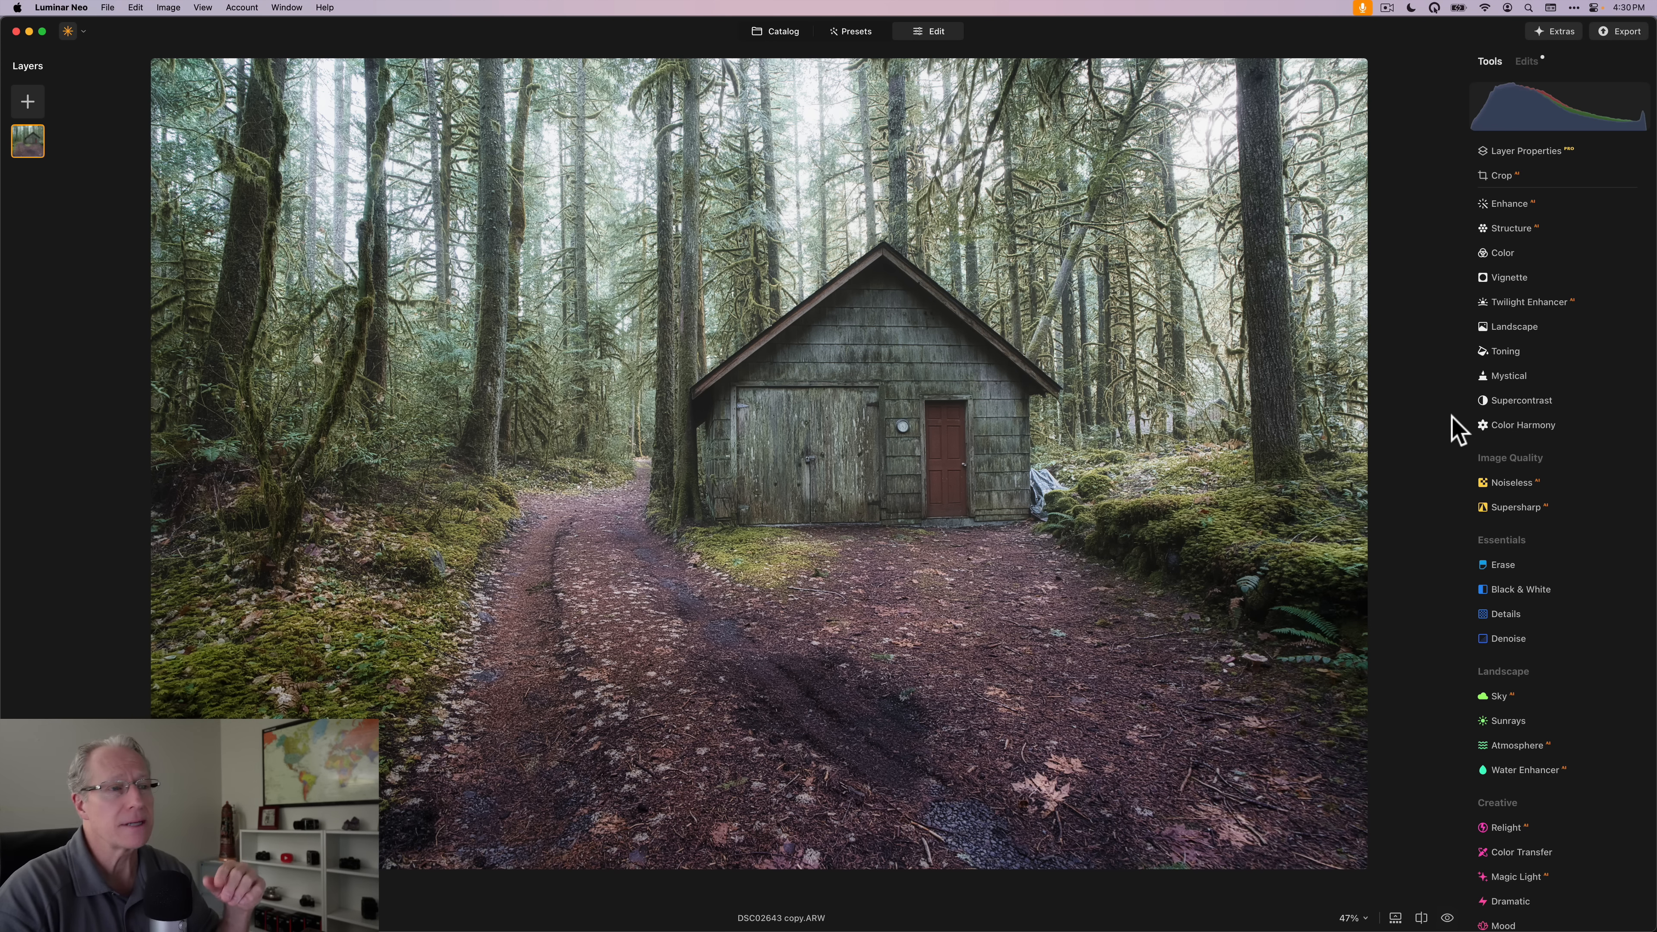
key("backslash")
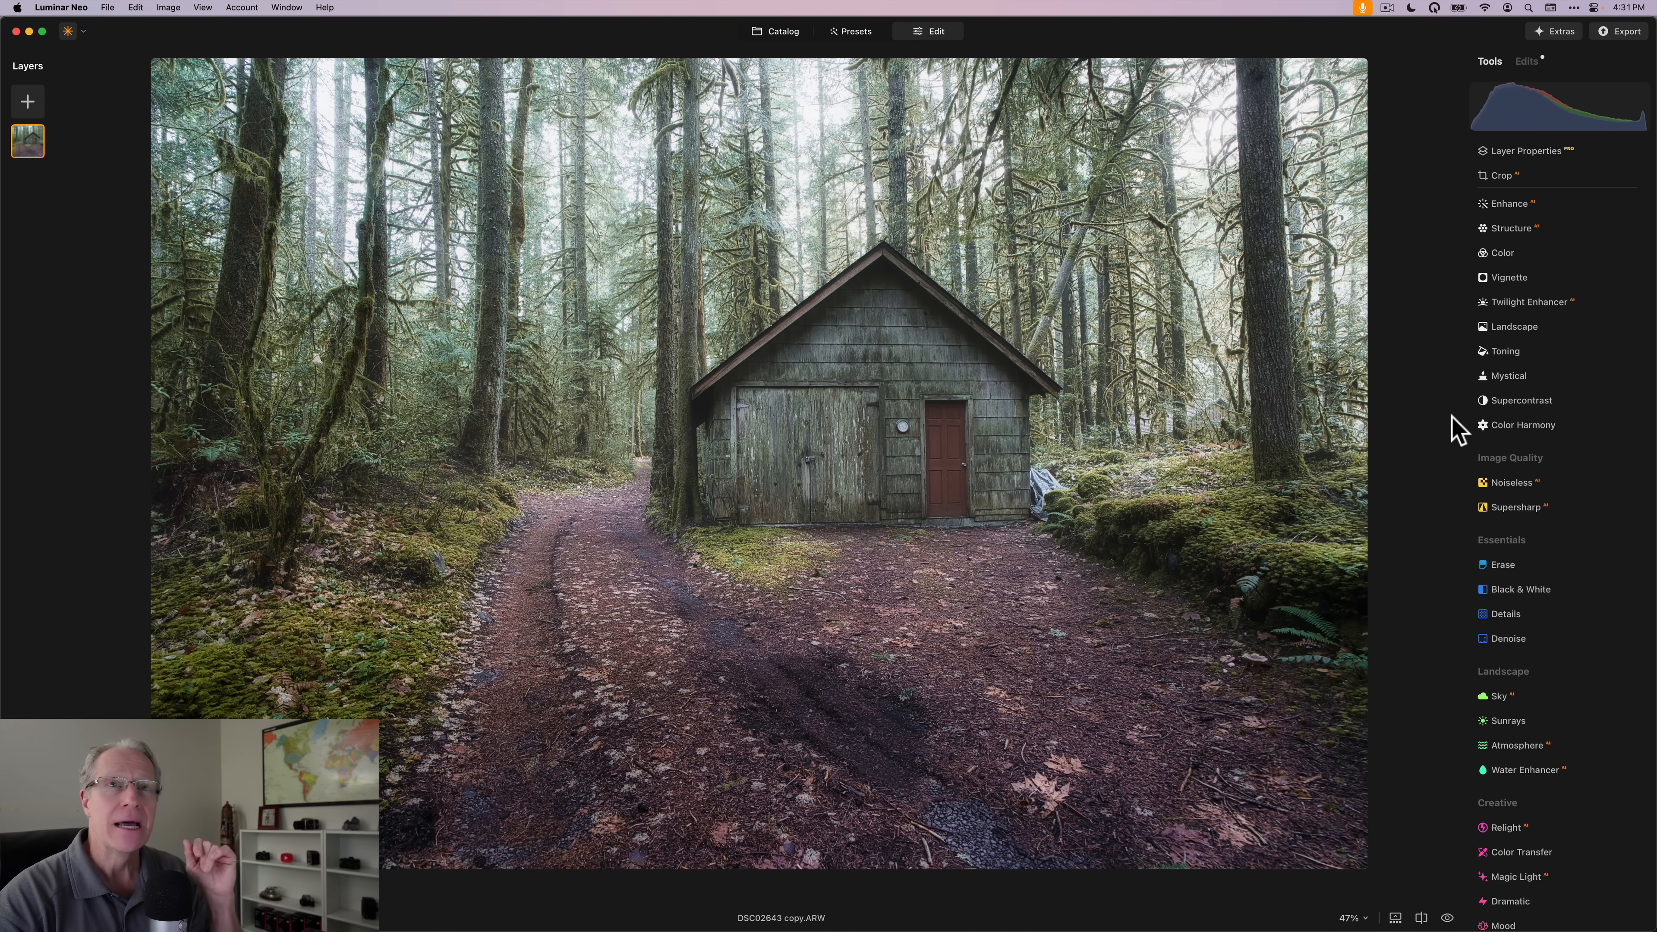
Start a new export of the cabin photo, choose DNG as the format, and cancel the export.
left_click(1620, 36)
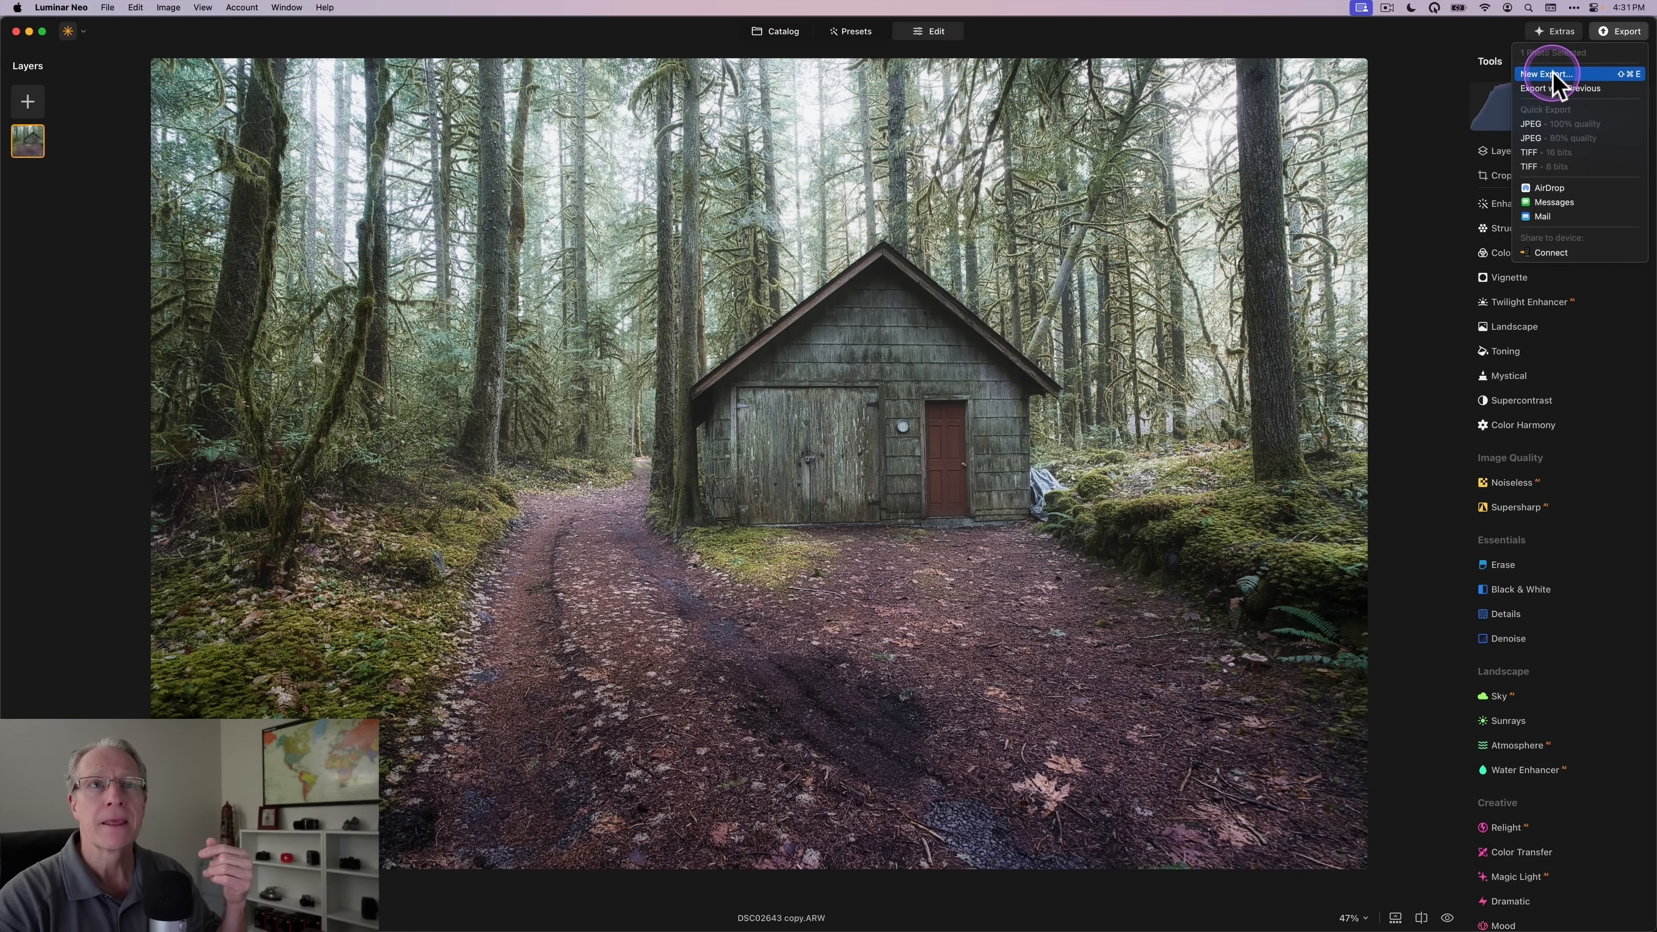
left_click(1554, 73)
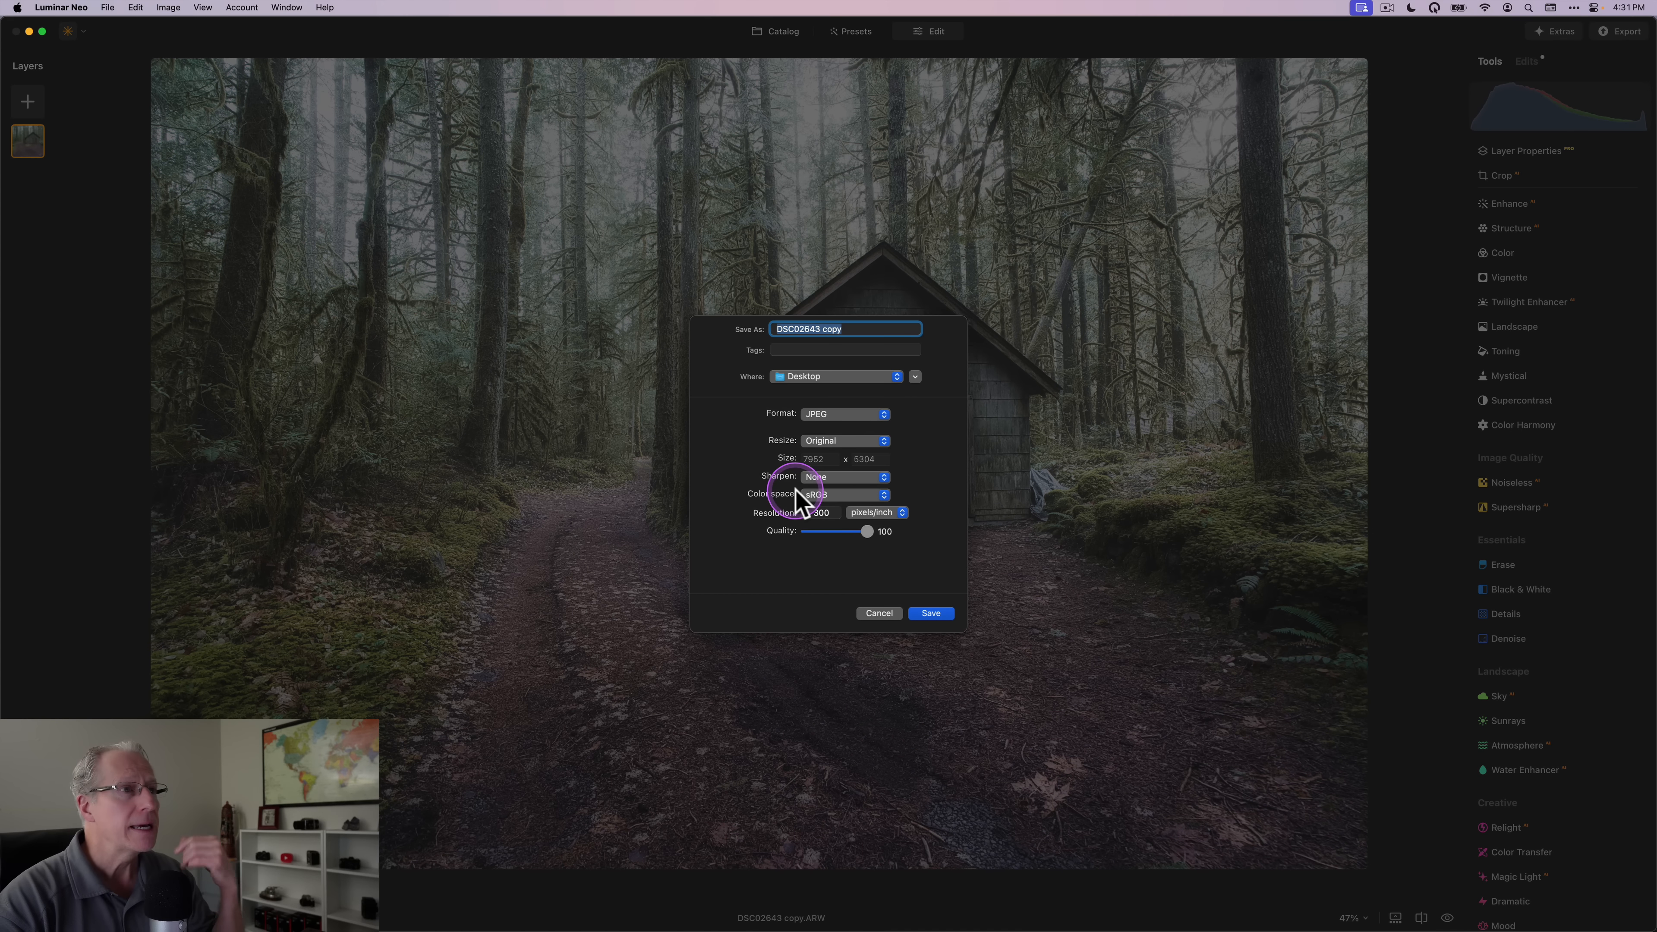
left_click(838, 414)
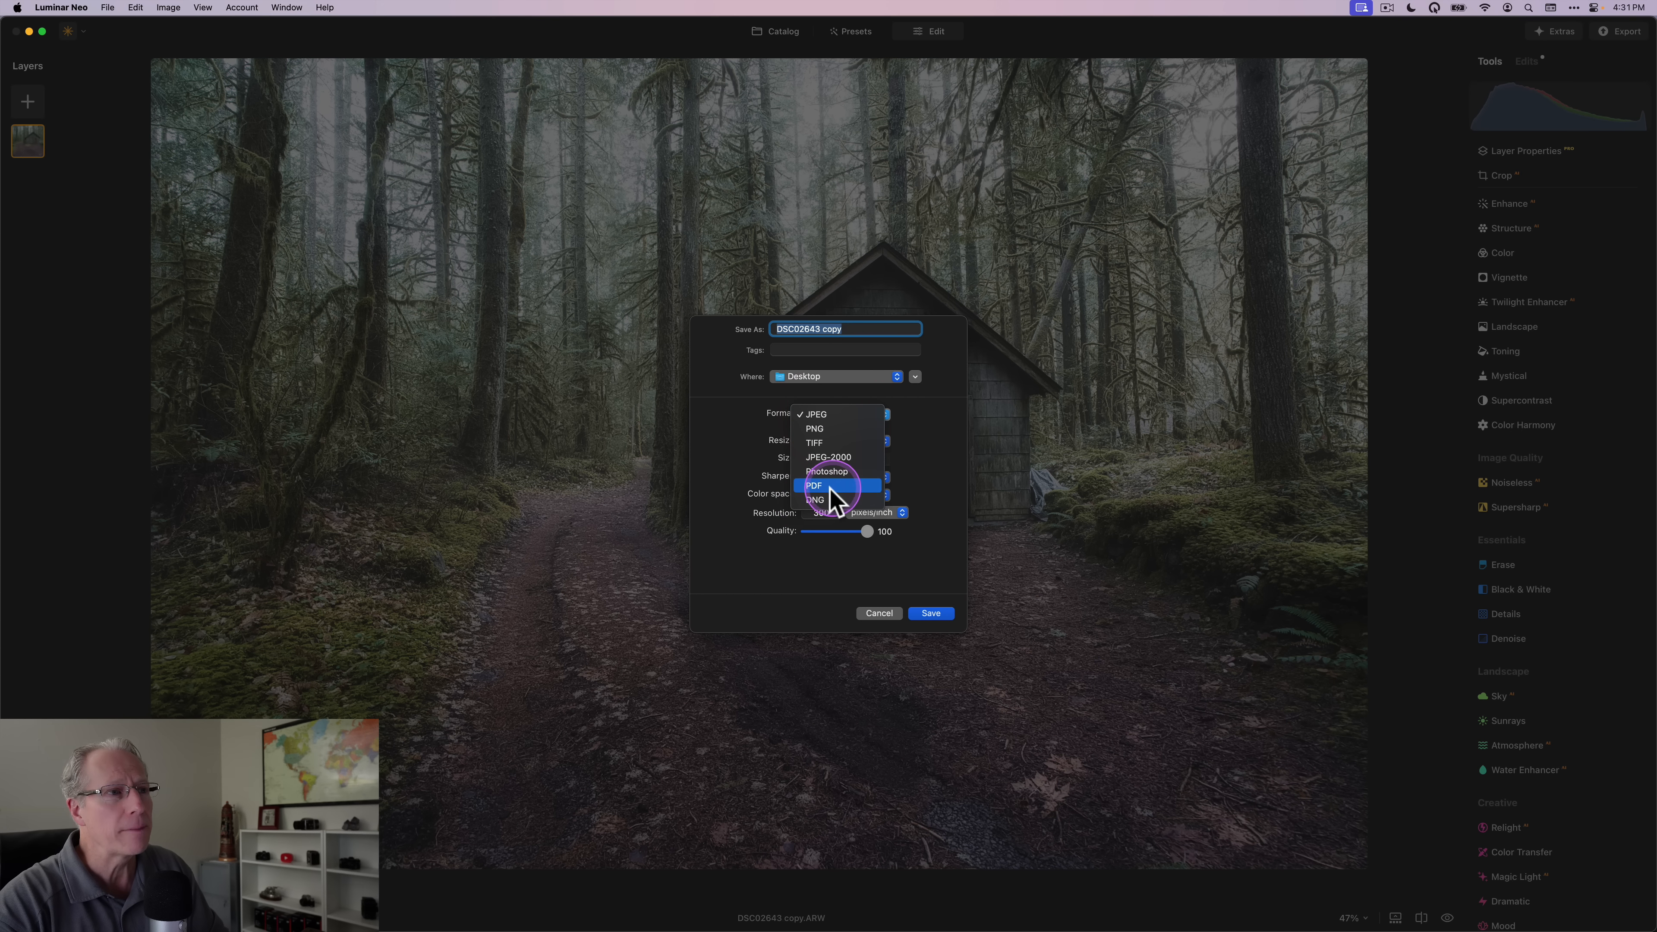
left_click(816, 502)
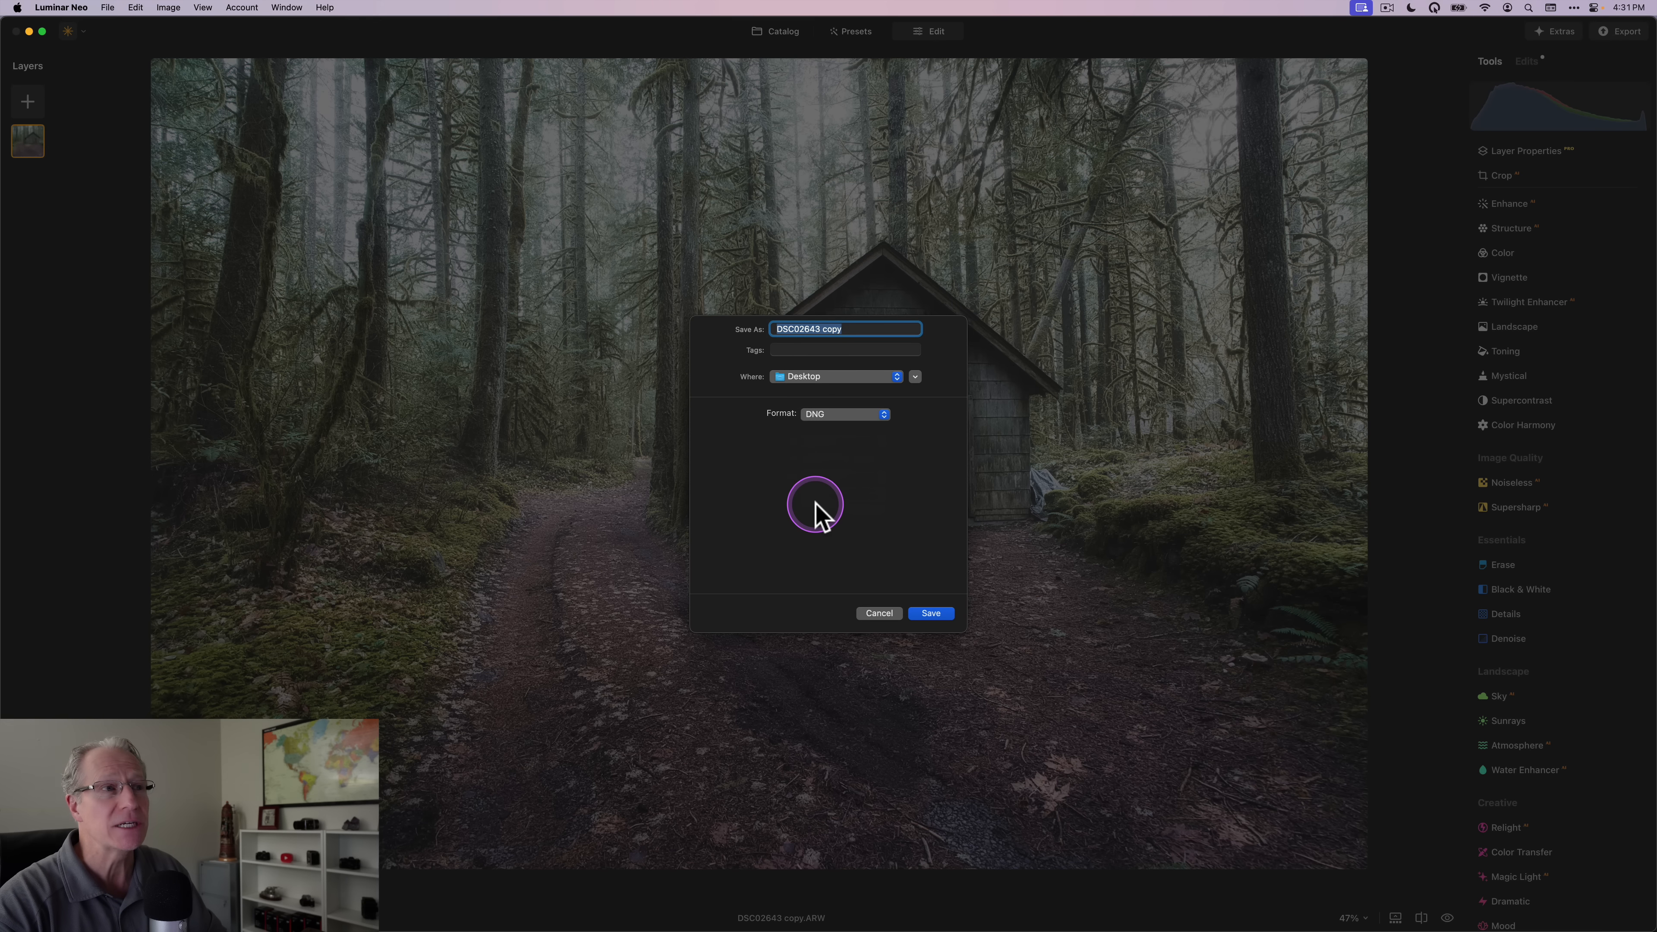
left_click(878, 613)
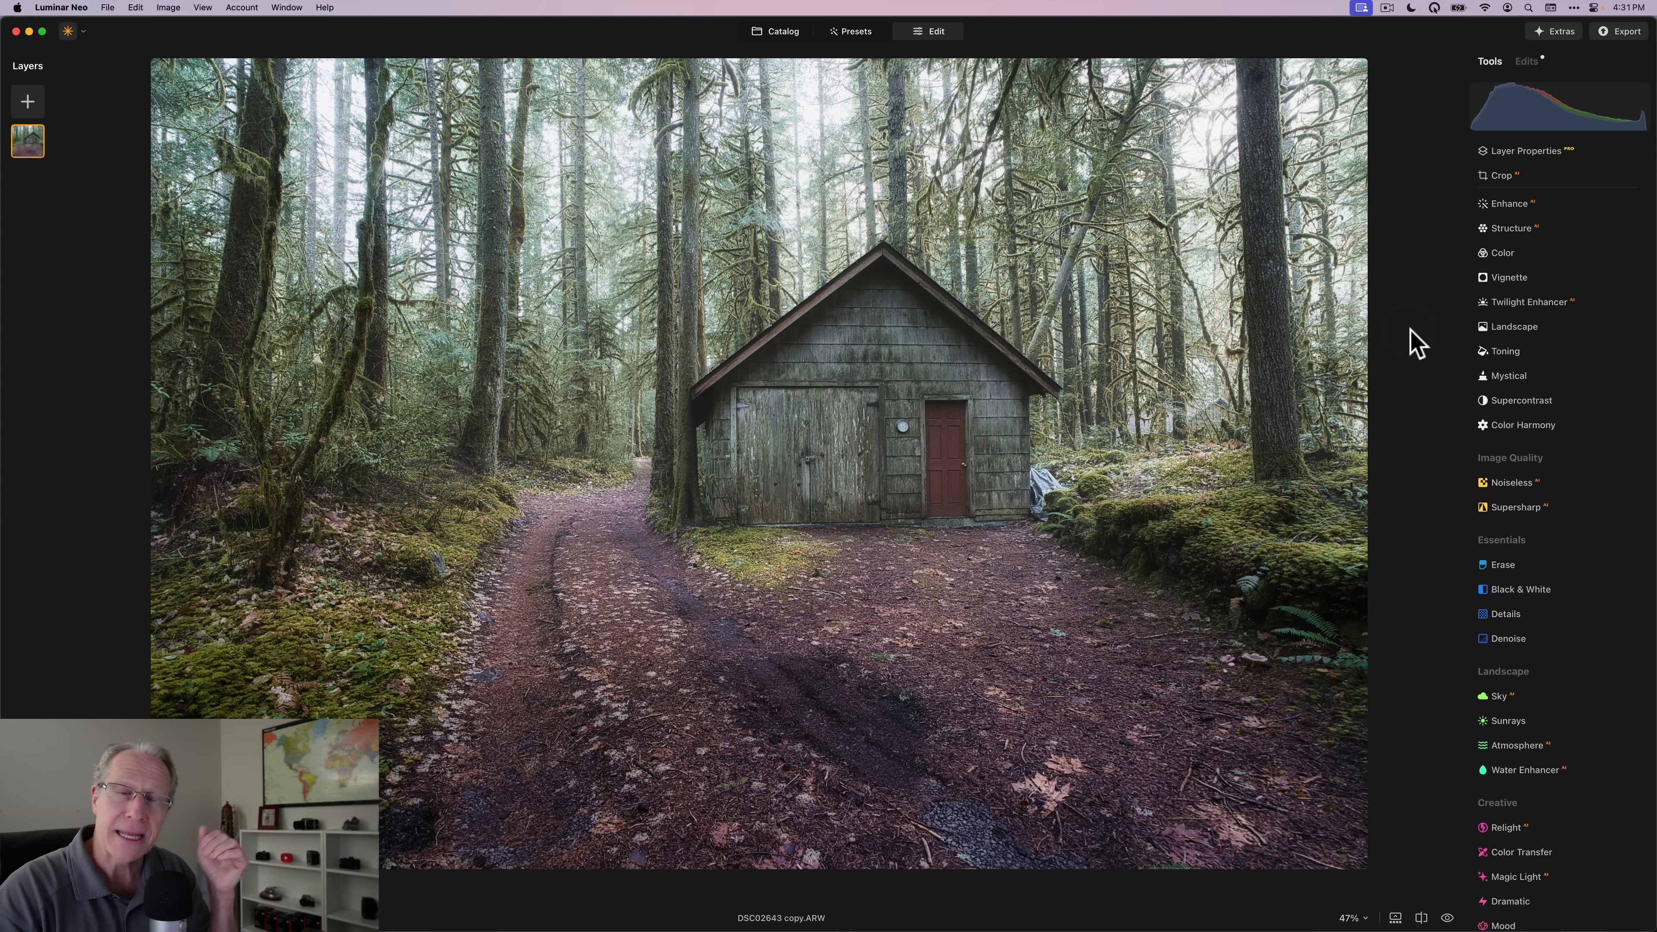
left_click(77, 9)
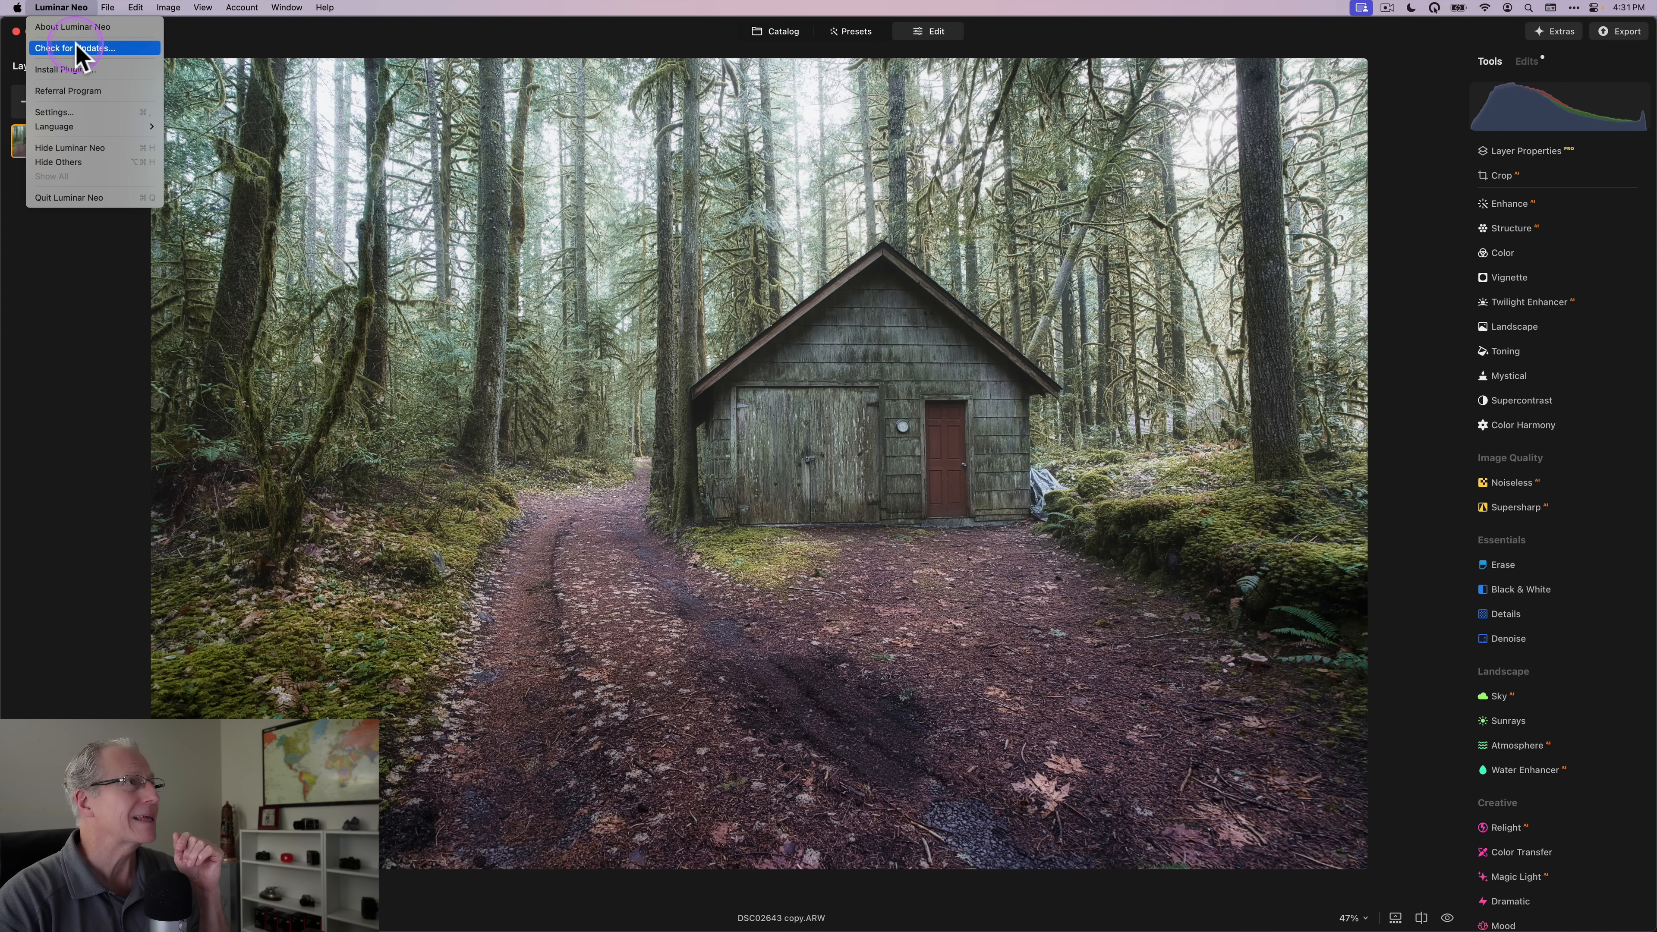
left_click(627, 432)
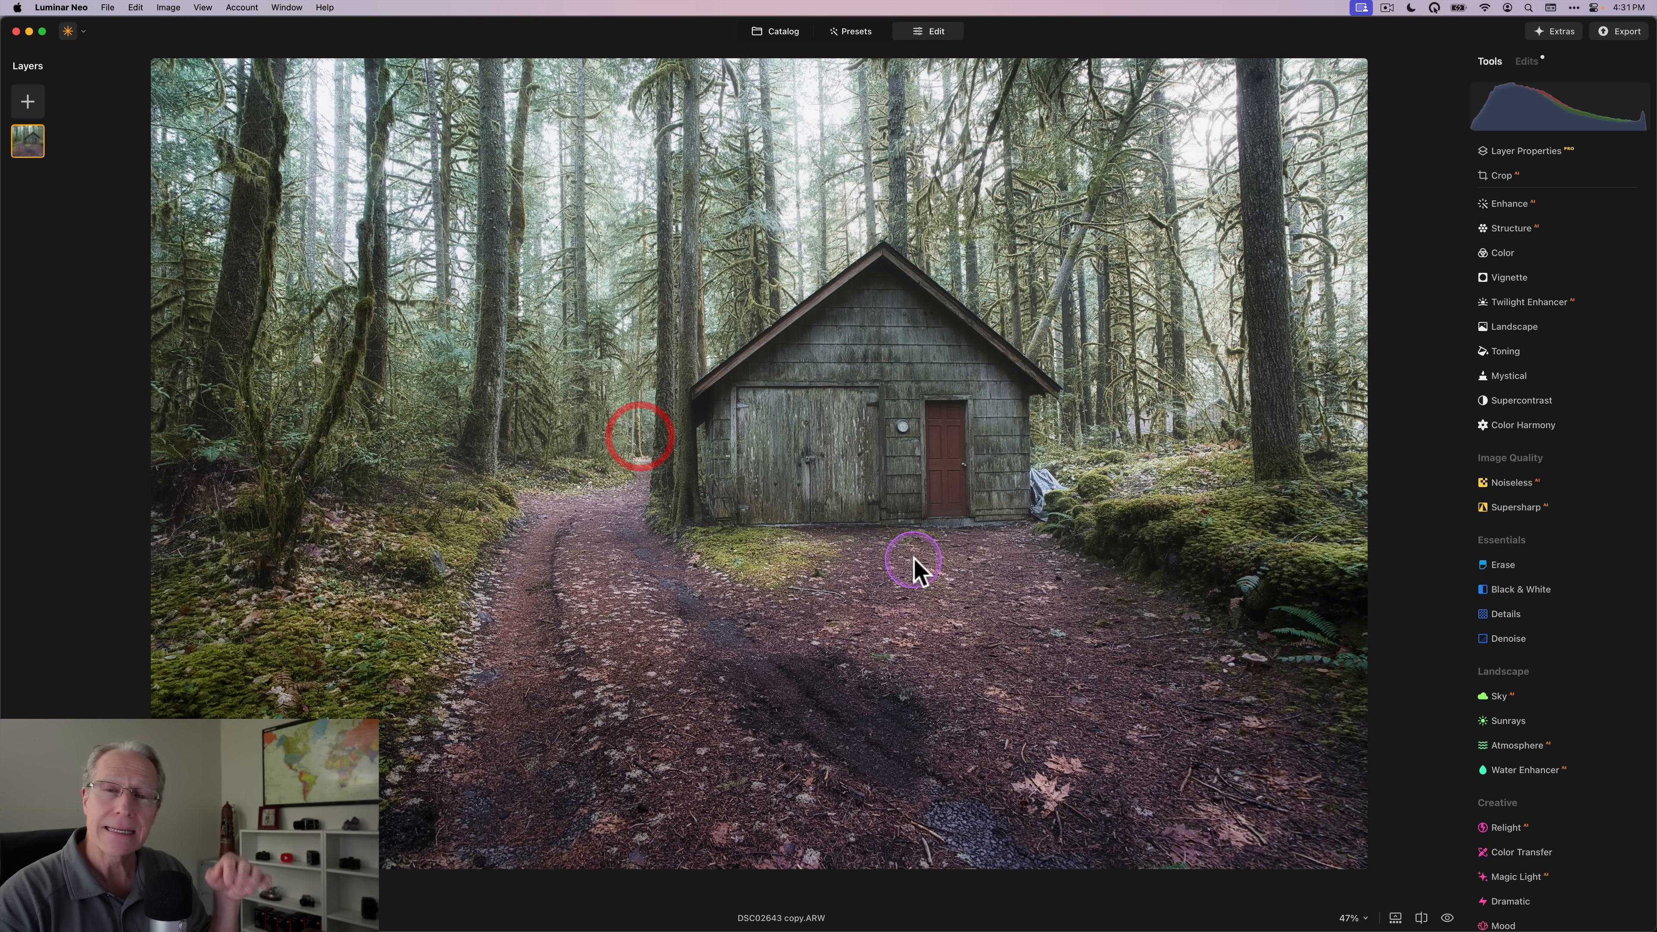